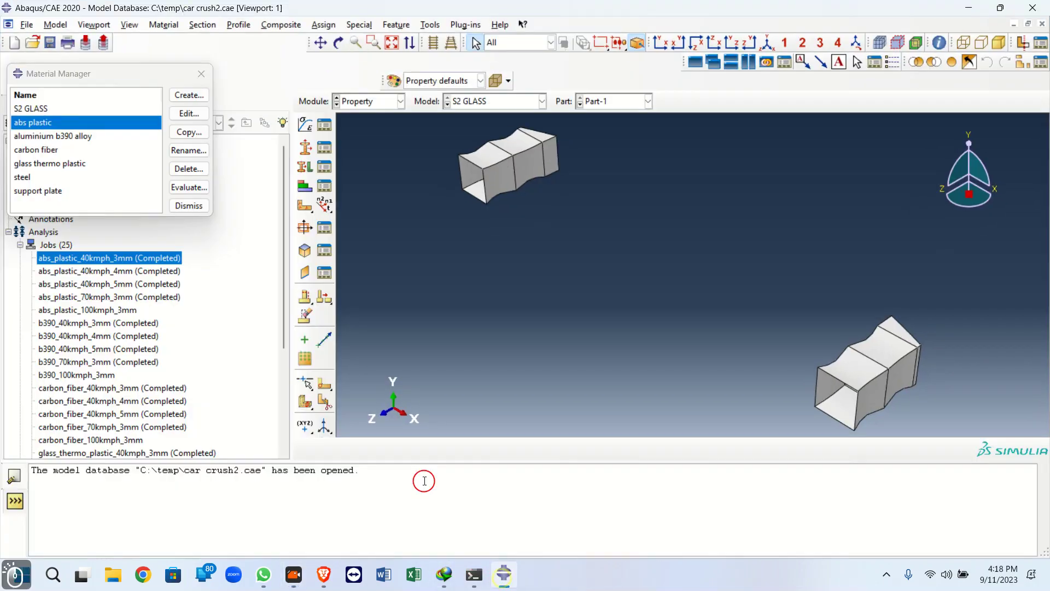
Close the Material Manager, switch to the Load module, and list the predefined fields
{"action": "left_click", "coordinate": [201, 74]}
{"action": "left_click", "coordinate": [381, 102]}
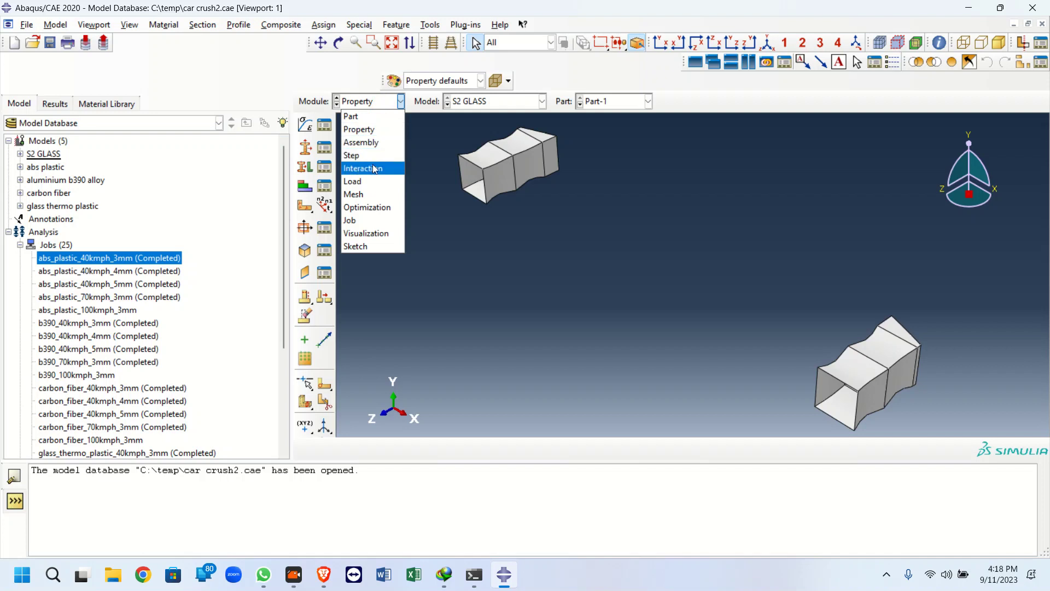
{"action": "left_click", "coordinate": [362, 181]}
{"action": "left_click", "coordinate": [351, 125]}
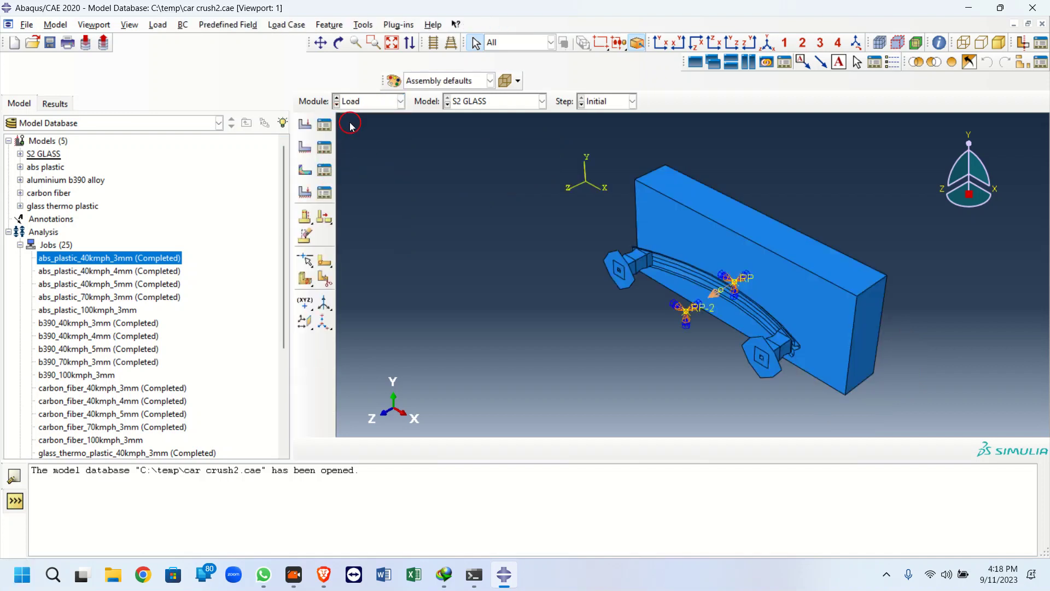
{"action": "left_click", "coordinate": [342, 172]}
Edit the velocity field and try appending mm/s units to the V3 value 27770
{"action": "left_click", "coordinate": [522, 381]}
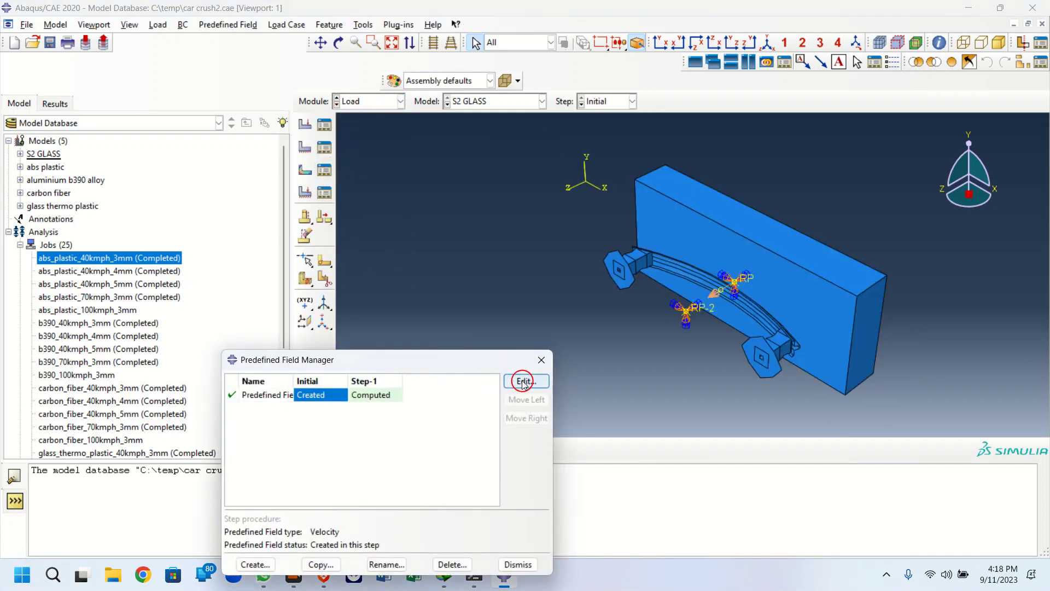
{"action": "left_click_drag", "start_coordinate": [69, 240], "coordinate": [16, 241]}
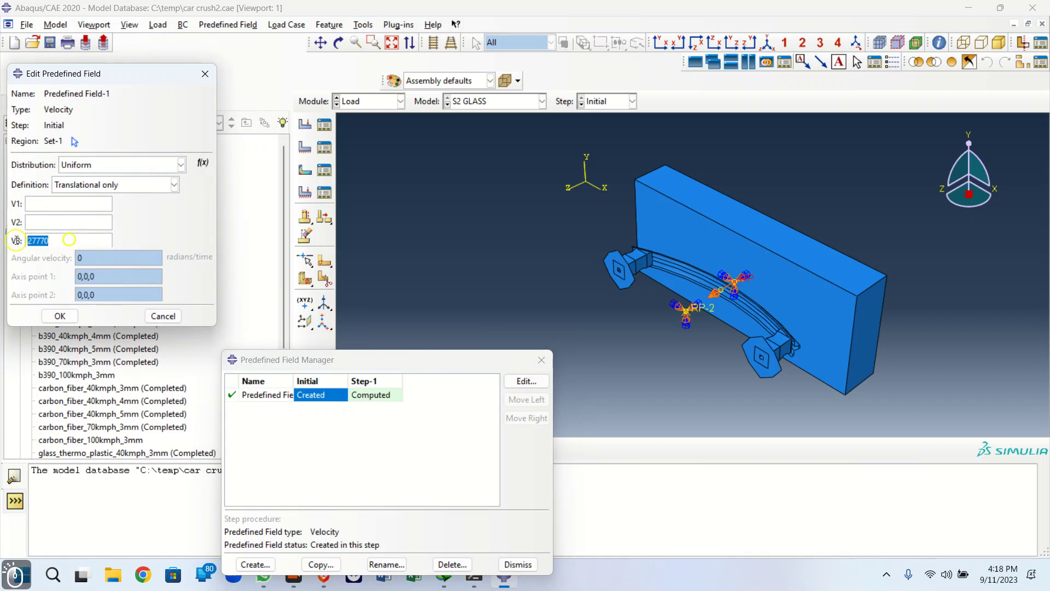
{"action": "left_click", "coordinate": [92, 242]}
{"action": "left_click", "coordinate": [37, 242]}
{"action": "left_click", "coordinate": [61, 240]}
{"action": "type", "text": "mm"}
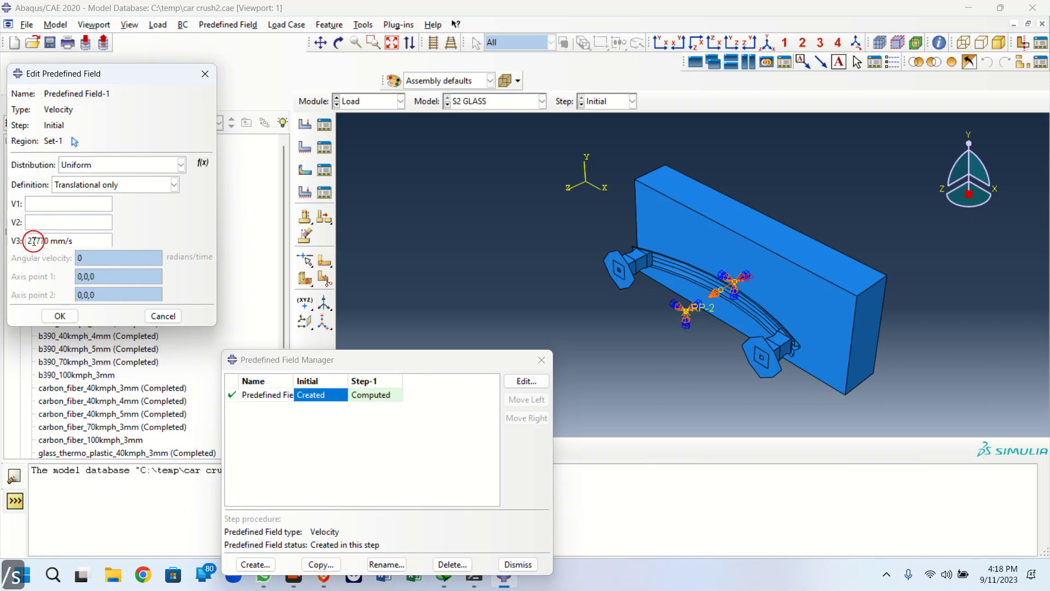
{"action": "type", "text": "/s"}
{"action": "left_click_drag", "start_coordinate": [78, 237], "coordinate": [65, 240]}
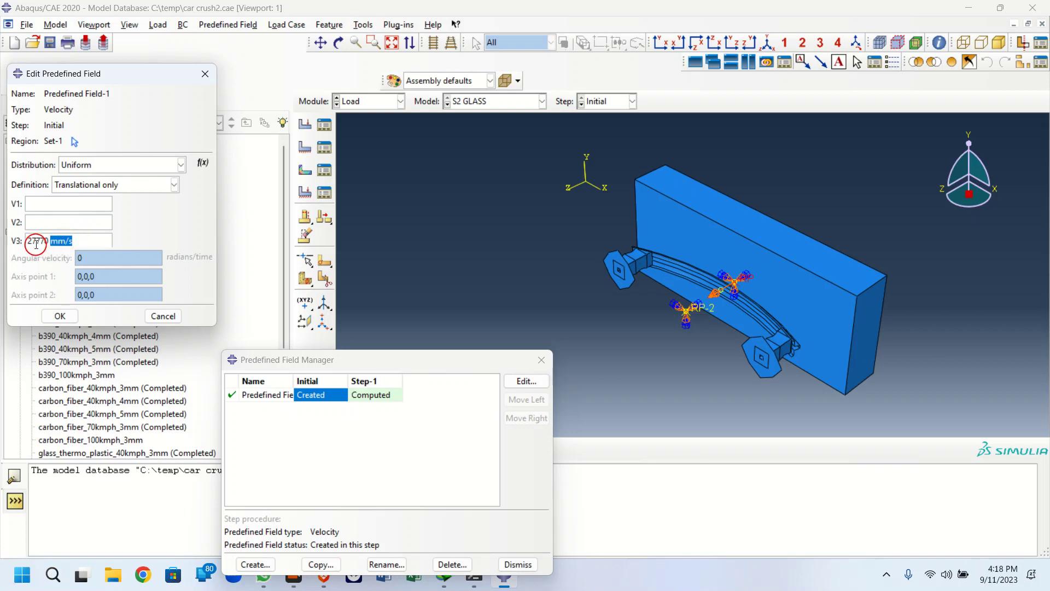
{"action": "left_click", "coordinate": [79, 242]}
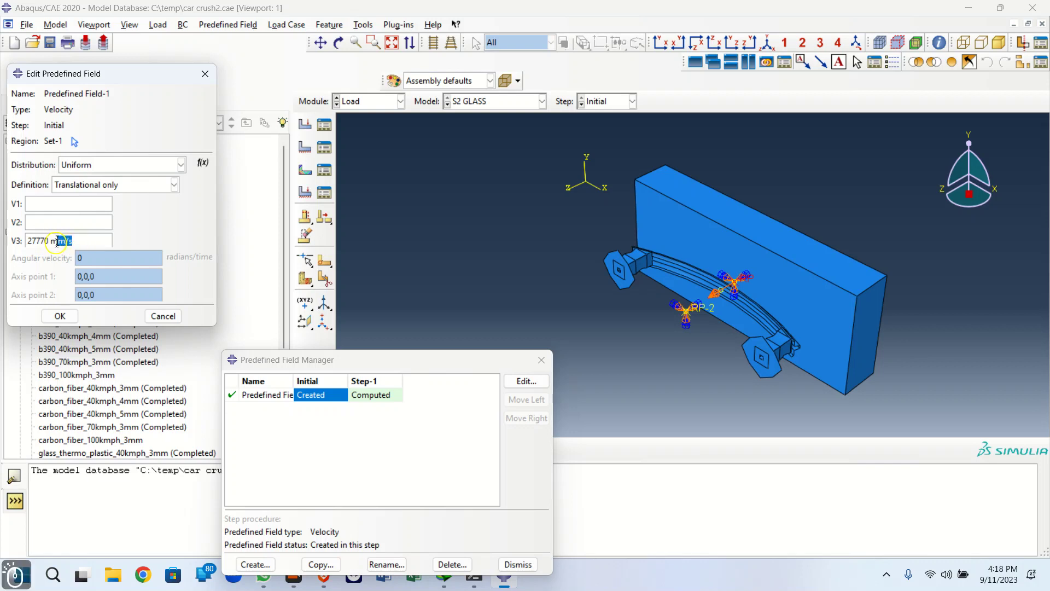
{"action": "left_click_drag", "start_coordinate": [57, 241], "coordinate": [52, 241]}
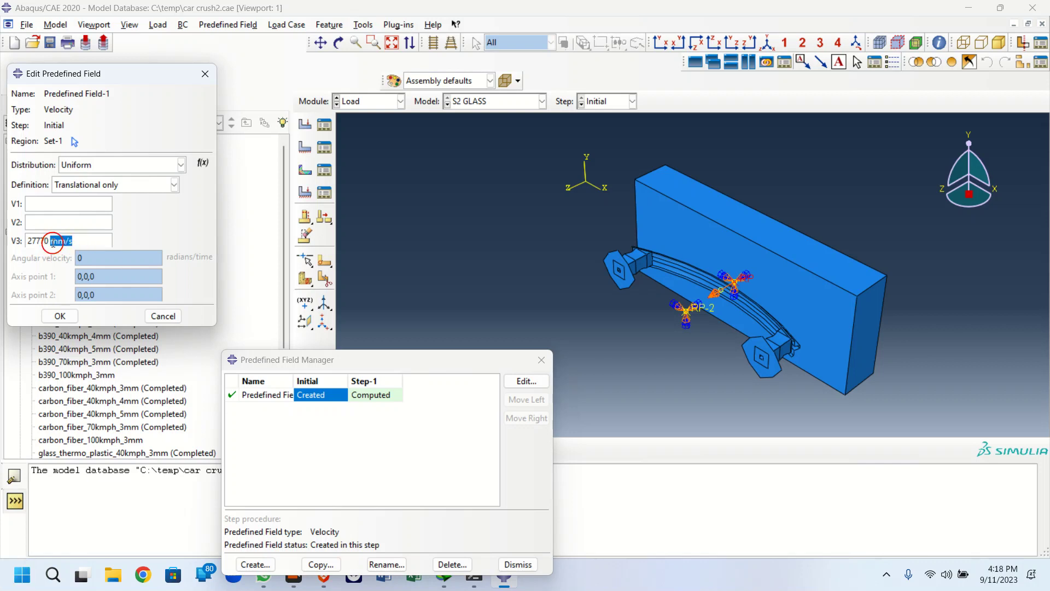
{"action": "key", "text": "BackSpace"}
Strip the mm/s text back to 27770 and cancel the edit, discarding changes
{"action": "type", "text": "mm"}
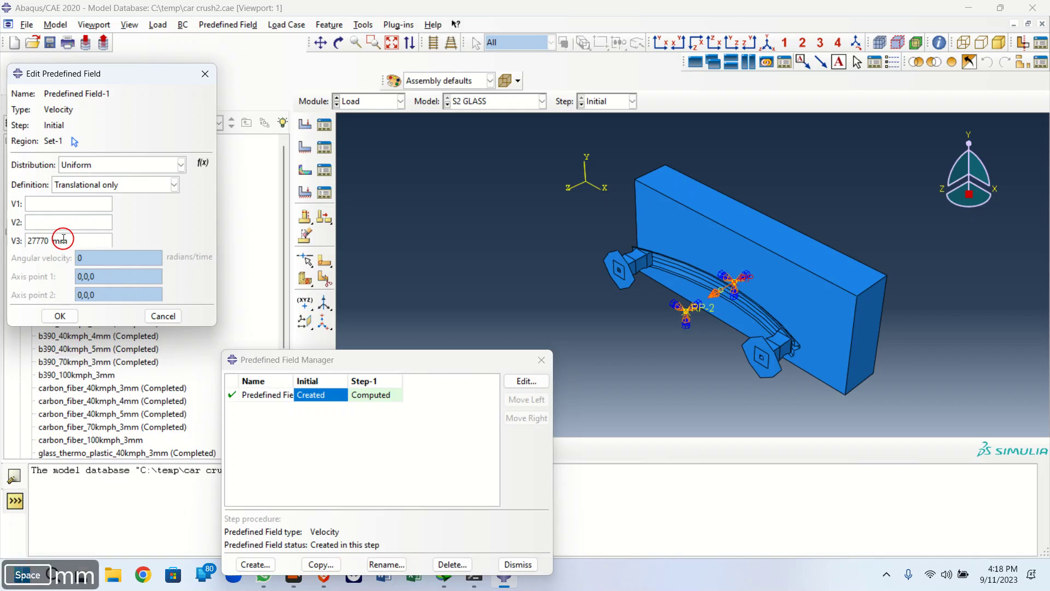
{"action": "type", "text": "/s"}
{"action": "left_click", "coordinate": [81, 240]}
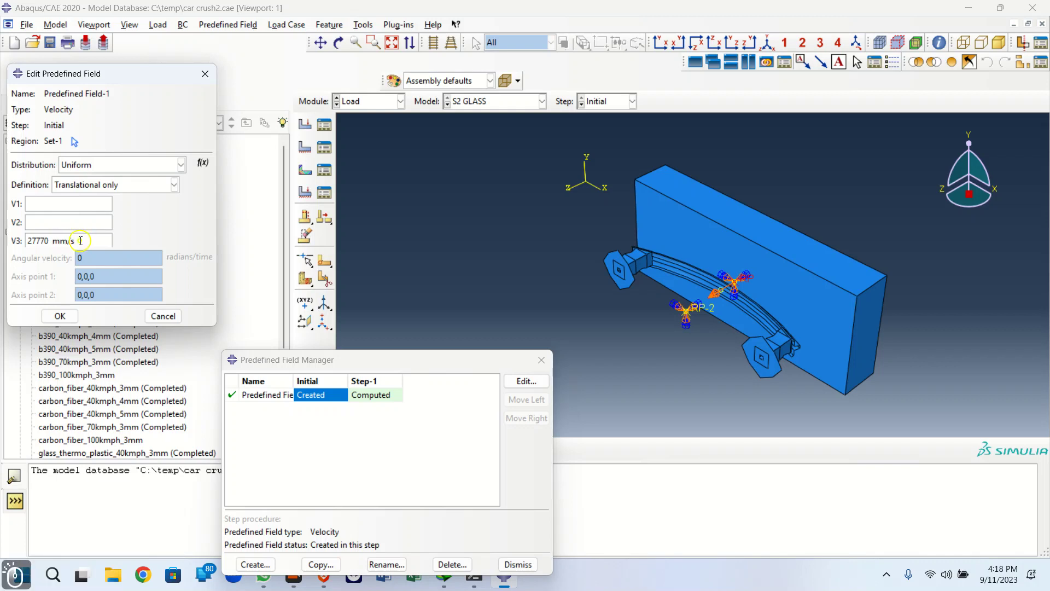
{"action": "left_click_drag", "start_coordinate": [55, 240], "coordinate": [50, 240]}
{"action": "key", "text": "BackSpace"}
{"action": "key", "text": "BackSpace"}
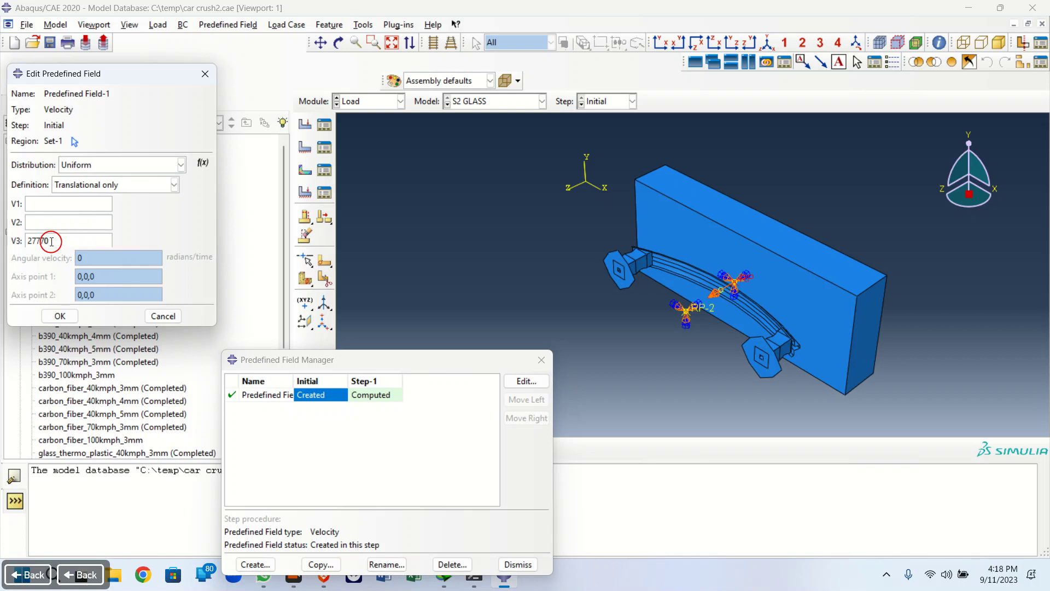
{"action": "left_click", "coordinate": [163, 317]}
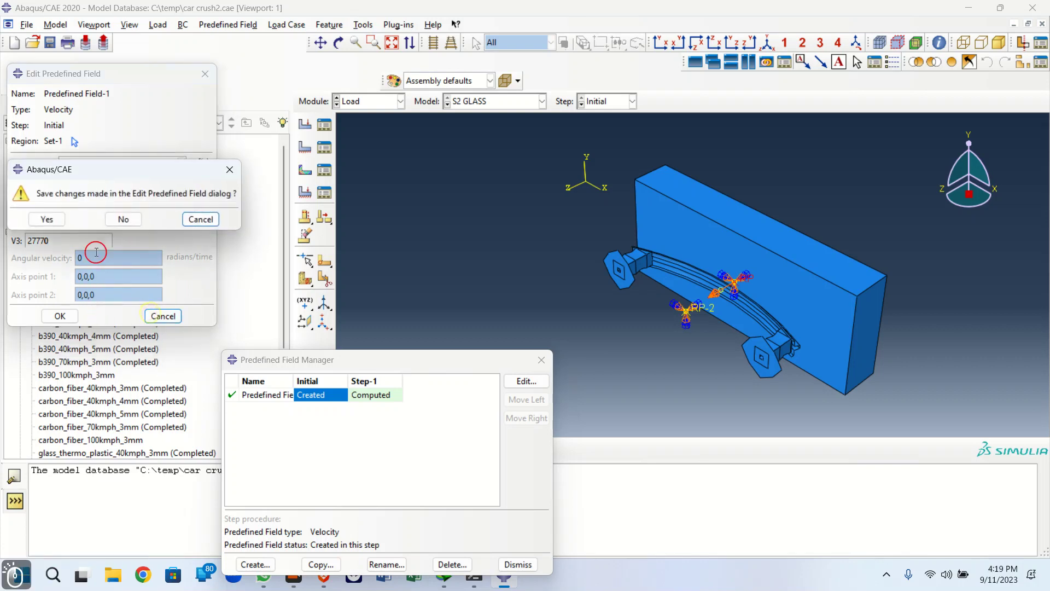
{"action": "left_click", "coordinate": [129, 218]}
Reopen the velocity field's settings and select the V3 value 27770
{"action": "double_click", "coordinate": [313, 396]}
{"action": "double_click", "coordinate": [61, 242]}
{"action": "left_click", "coordinate": [61, 316]}
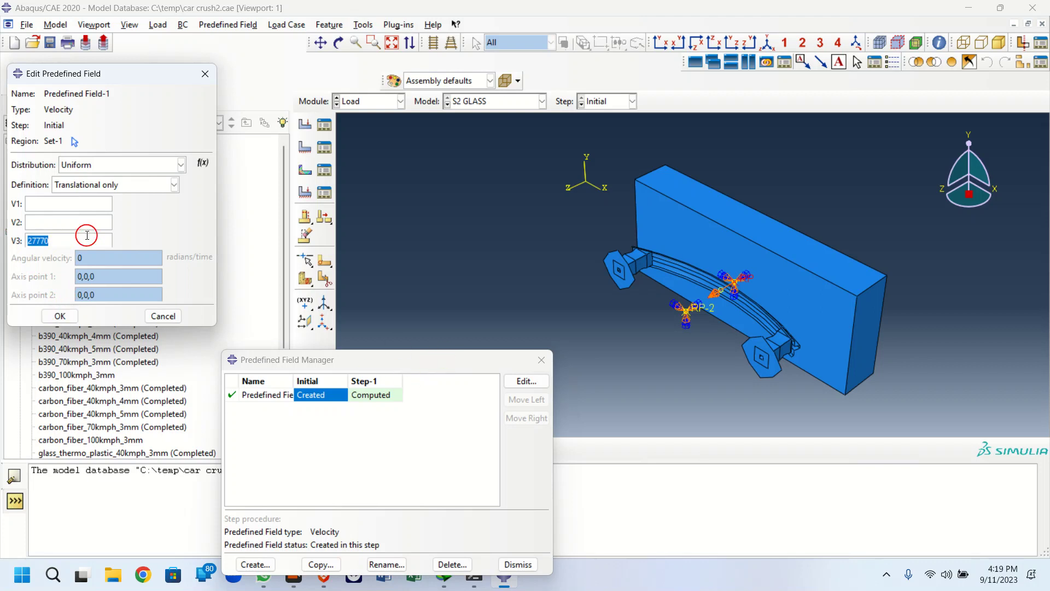
Cancel the velocity field edit, zoom in on the bumper model, and move the Predefined Field Manager aside
{"action": "left_click_drag", "start_coordinate": [353, 355], "coordinate": [353, 358]}
{"action": "right_click", "coordinate": [533, 206]}
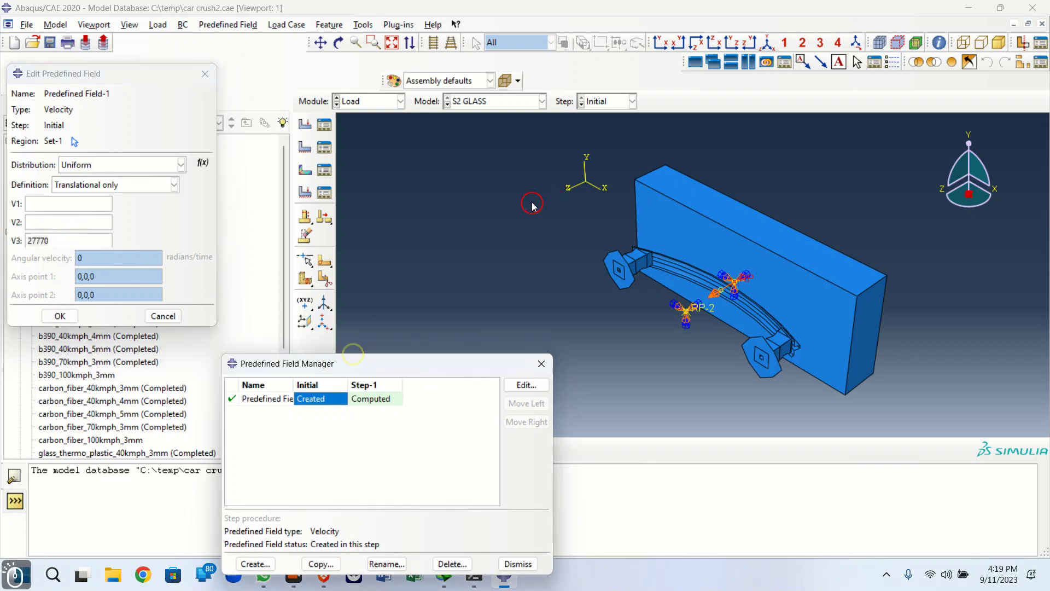
{"action": "right_click_drag", "start_coordinate": [603, 212], "coordinate": [725, 325], "text": "ctrl+alt"}
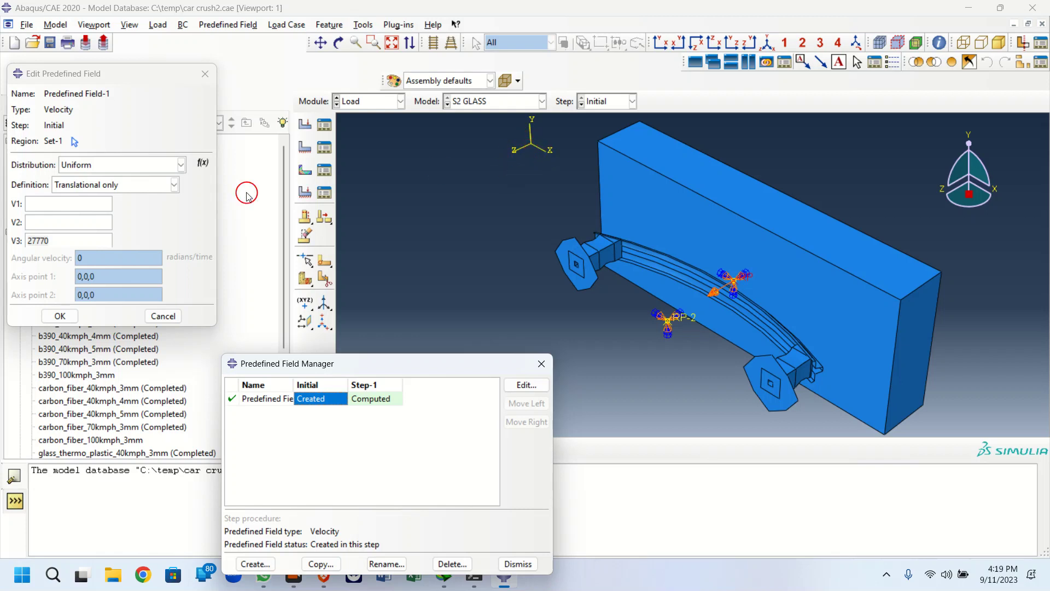
{"action": "left_click", "coordinate": [162, 315]}
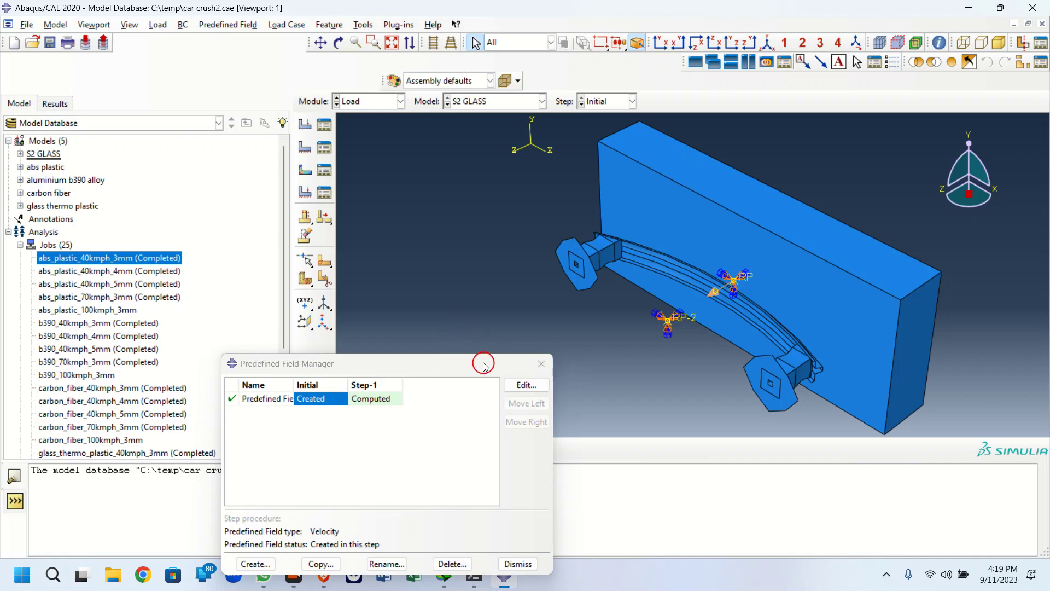
{"action": "left_click_drag", "start_coordinate": [481, 361], "coordinate": [352, 380]}
{"action": "scroll", "coordinate": [500, 227], "scroll_direction": "up", "scroll_amount": 1}
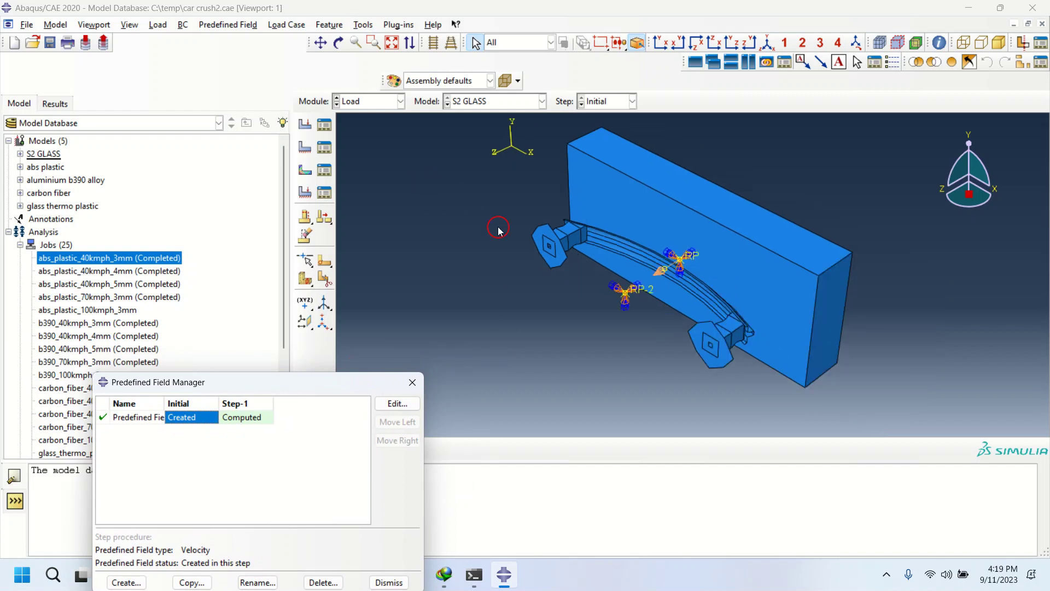
{"action": "scroll", "coordinate": [797, 265], "scroll_direction": "up", "scroll_amount": 1}
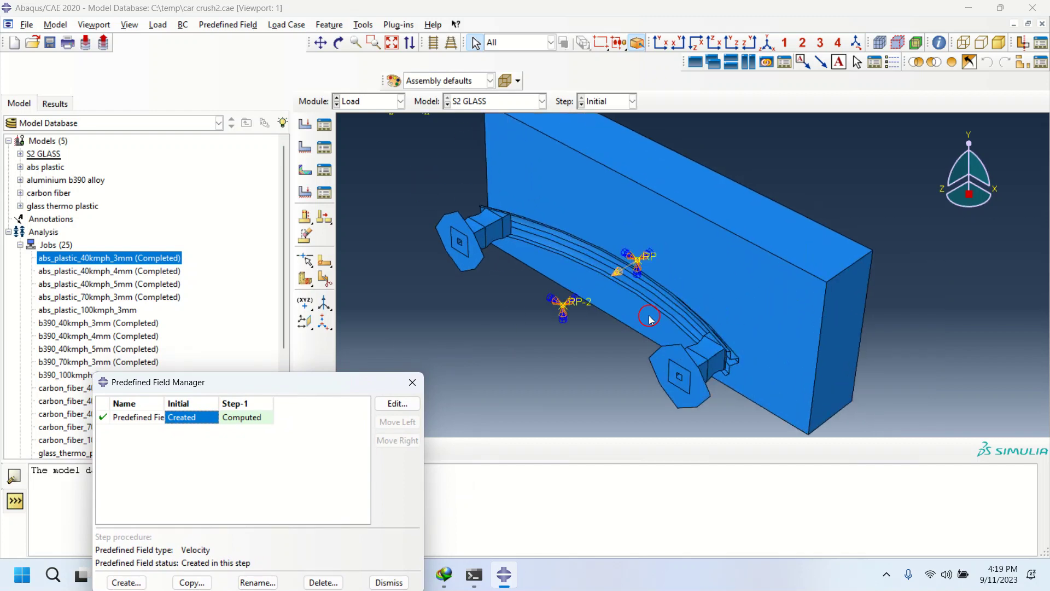
{"action": "left_click_drag", "start_coordinate": [322, 383], "coordinate": [311, 260]}
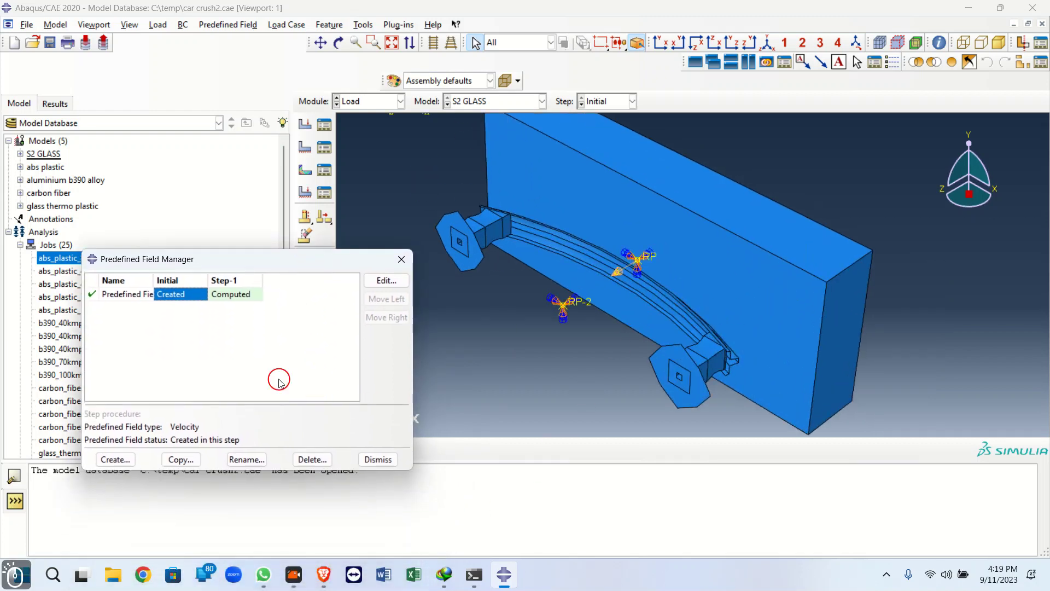
Search Windows for 'pi', trimming it to 'p' so Paint is the best match
{"action": "left_click", "coordinate": [52, 574]}
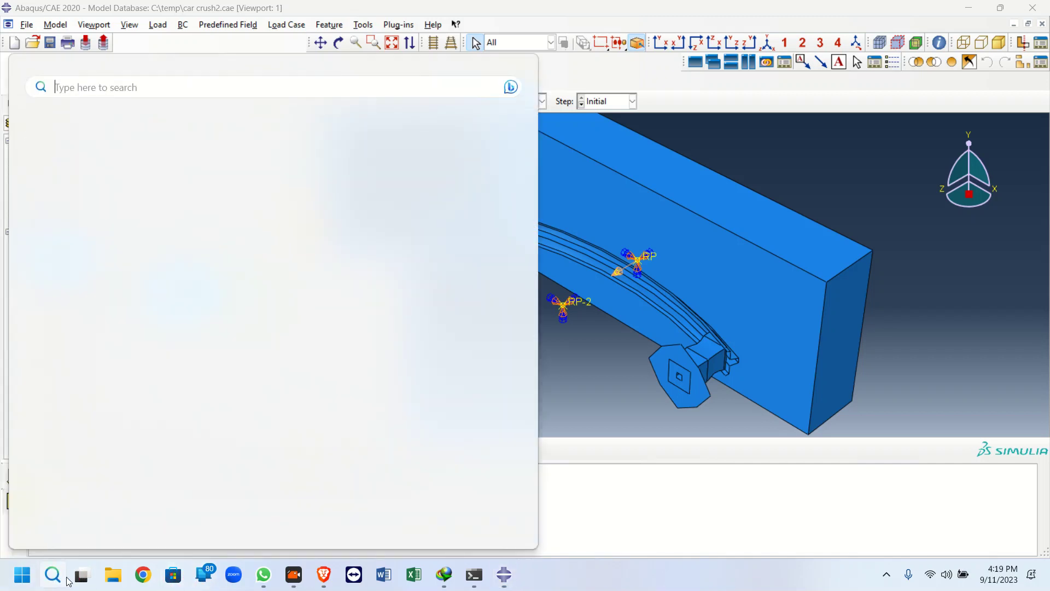
{"action": "type", "text": "pi"}
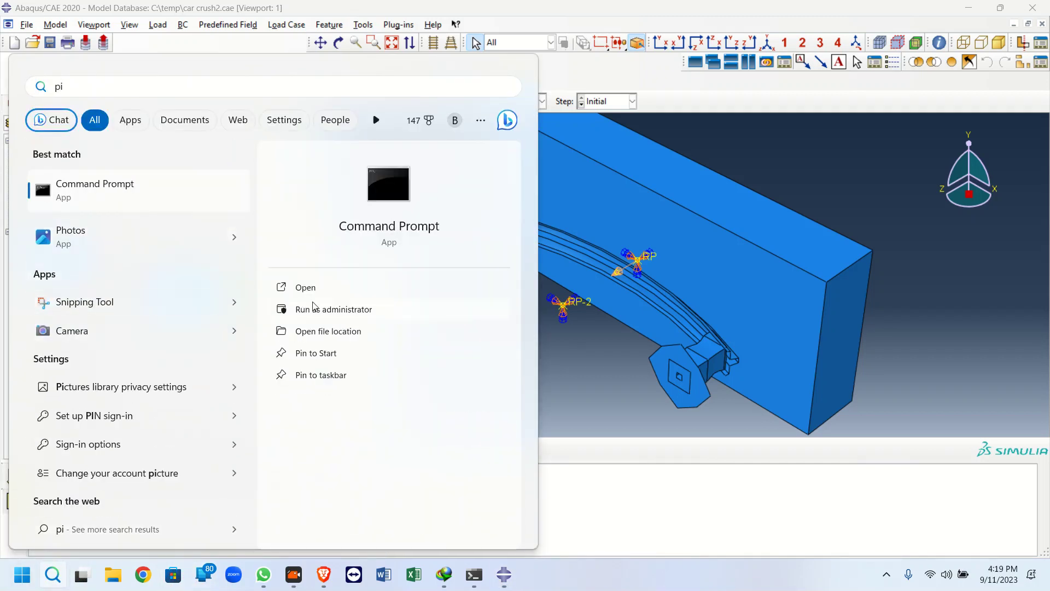
{"action": "key", "text": "BackSpace"}
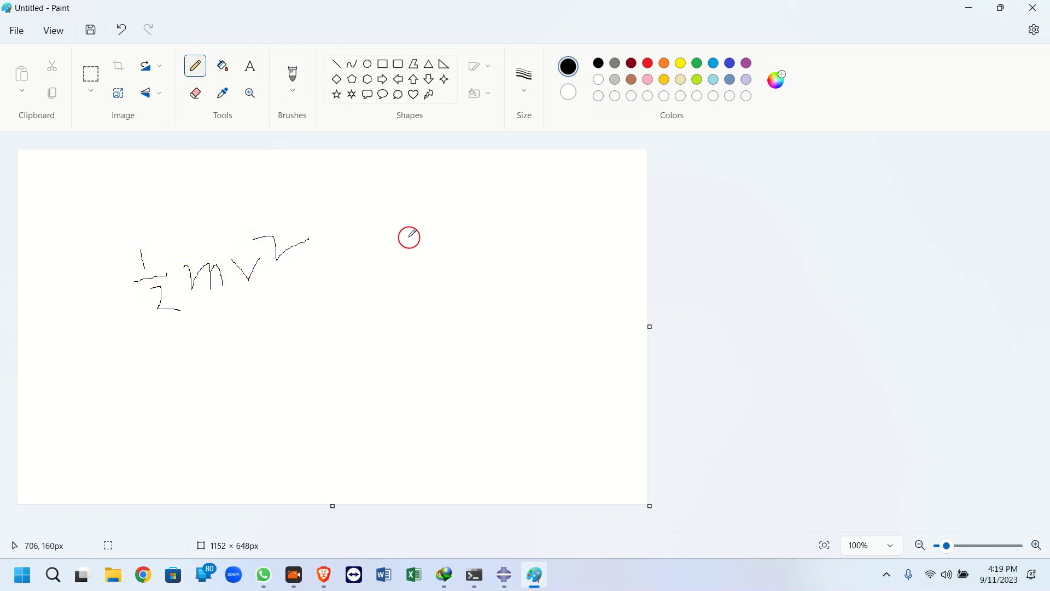
Sketch a curved bumper, a tall wall box, graph axes below ½mv², and an arrow from v²
{"action": "mouse_move", "coordinate": [466, 203]}
{"action": "left_mouse_down"}
{"action": "mouse_move", "coordinate": [504, 251]}
{"action": "mouse_move", "coordinate": [482, 316]}
{"action": "left_mouse_up"}
{"action": "mouse_move", "coordinate": [466, 205]}
{"action": "left_mouse_down"}
{"action": "mouse_move", "coordinate": [500, 244]}
{"action": "mouse_move", "coordinate": [482, 307]}
{"action": "left_mouse_up"}
{"action": "mouse_move", "coordinate": [539, 194]}
{"action": "left_mouse_down"}
{"action": "mouse_move", "coordinate": [547, 315]}
{"action": "mouse_move", "coordinate": [581, 315]}
{"action": "mouse_move", "coordinate": [576, 181]}
{"action": "mouse_move", "coordinate": [537, 190]}
{"action": "left_mouse_up"}
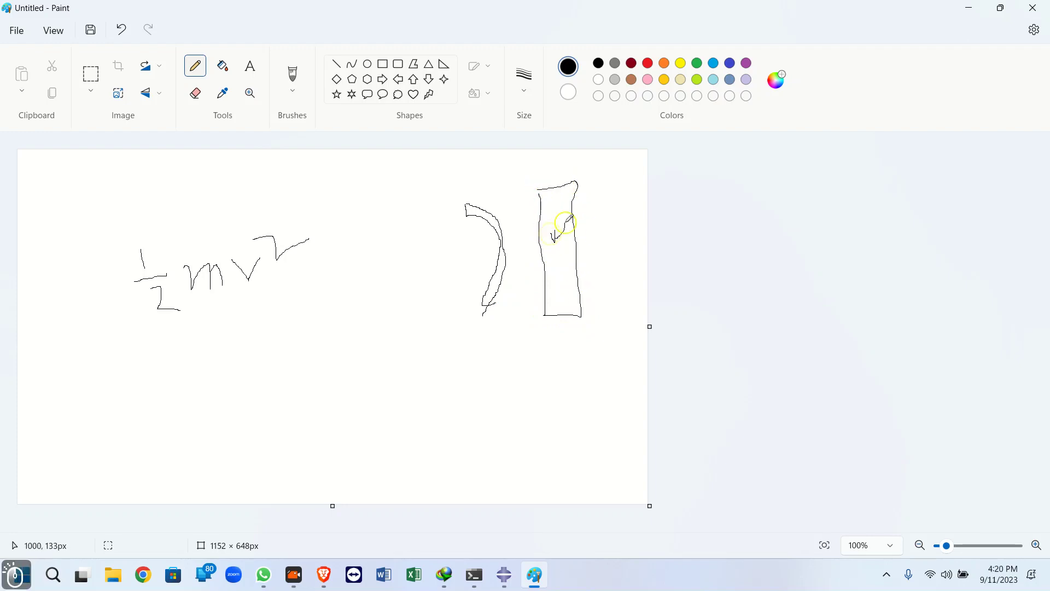
{"action": "left_click_drag", "start_coordinate": [441, 228], "coordinate": [434, 247]}
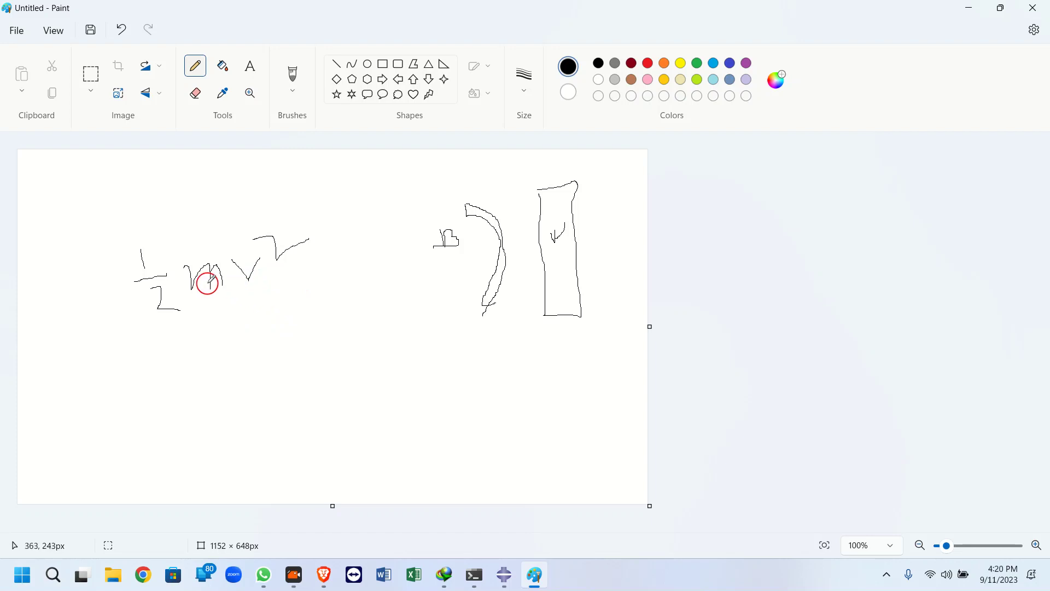
{"action": "mouse_move", "coordinate": [184, 348]}
{"action": "left_mouse_down"}
{"action": "mouse_move", "coordinate": [195, 438]}
{"action": "mouse_move", "coordinate": [306, 443]}
{"action": "mouse_move", "coordinate": [381, 420]}
{"action": "left_mouse_up"}
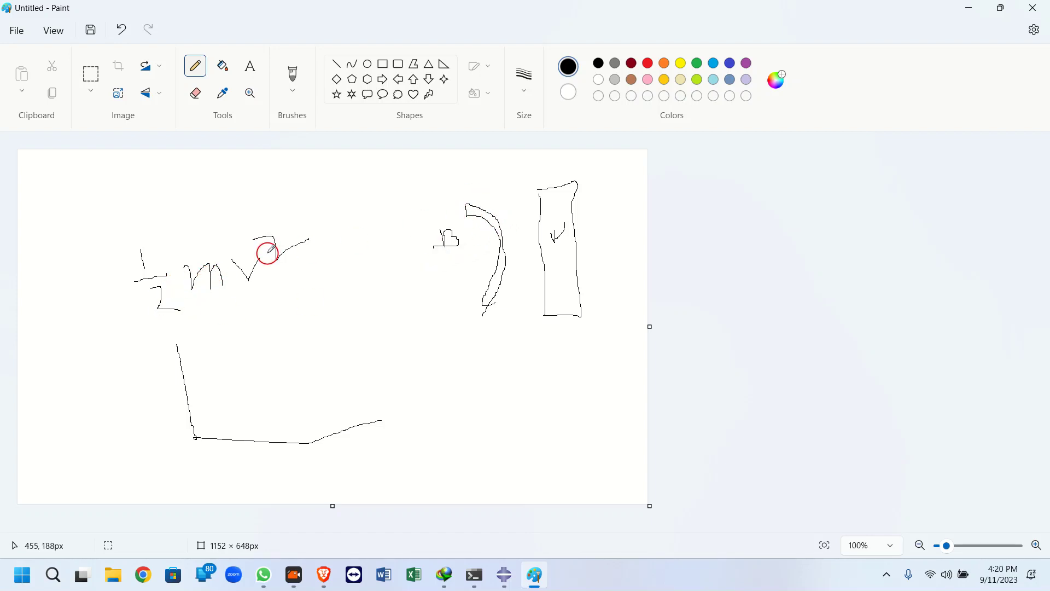
{"action": "mouse_move", "coordinate": [245, 262]}
{"action": "left_mouse_down"}
{"action": "mouse_move", "coordinate": [270, 181]}
{"action": "mouse_move", "coordinate": [305, 169]}
{"action": "mouse_move", "coordinate": [299, 184]}
{"action": "left_mouse_up"}
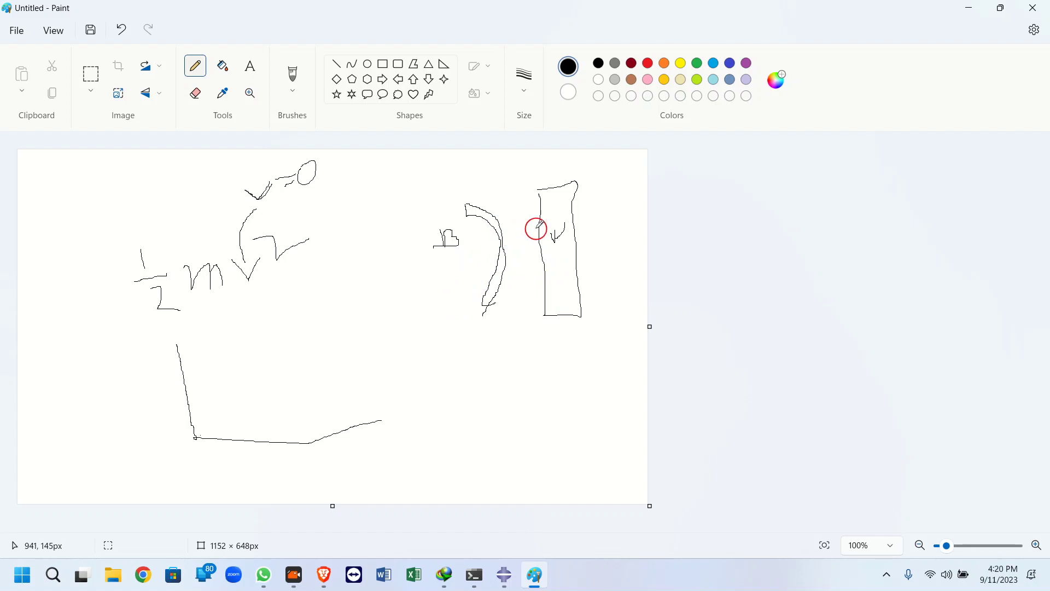
{"action": "left_click", "coordinate": [199, 433]}
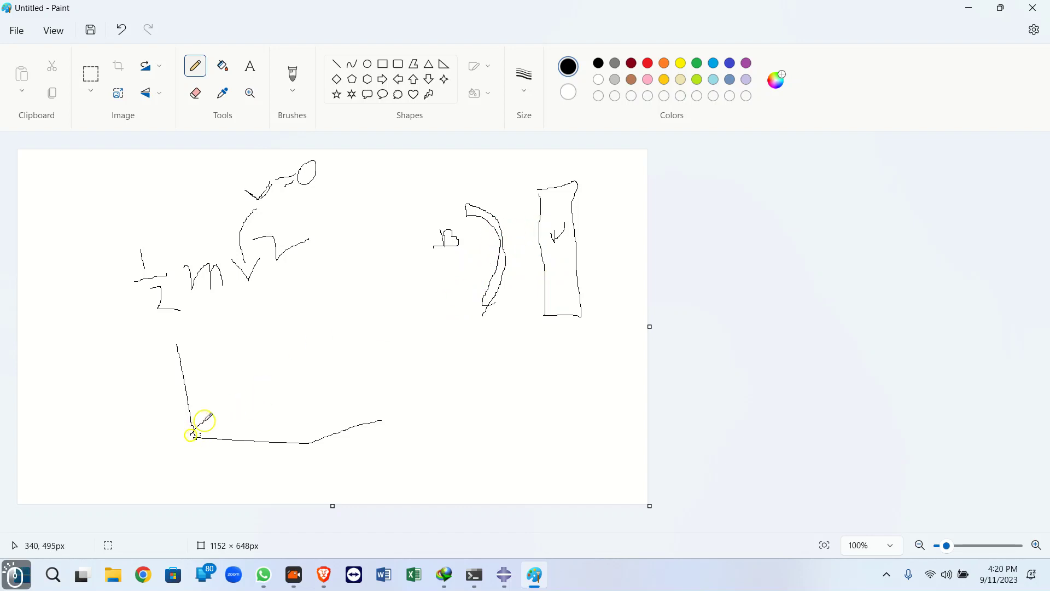
Draw an arrow between wall and bumper, mark the top note, and extend the lower energy curve
{"action": "mouse_move", "coordinate": [552, 245]}
{"action": "left_mouse_down"}
{"action": "mouse_move", "coordinate": [499, 241]}
{"action": "mouse_move", "coordinate": [518, 257]}
{"action": "left_mouse_up"}
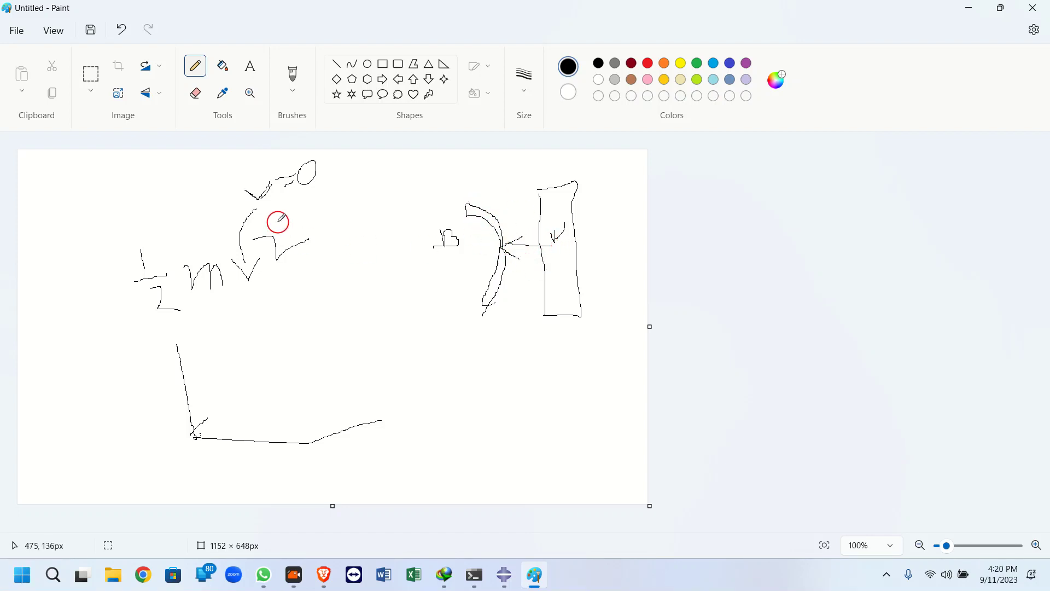
{"action": "mouse_move", "coordinate": [302, 169]}
{"action": "left_mouse_down"}
{"action": "mouse_move", "coordinate": [340, 168]}
{"action": "mouse_move", "coordinate": [351, 181]}
{"action": "mouse_move", "coordinate": [355, 167]}
{"action": "mouse_move", "coordinate": [377, 174]}
{"action": "left_mouse_up"}
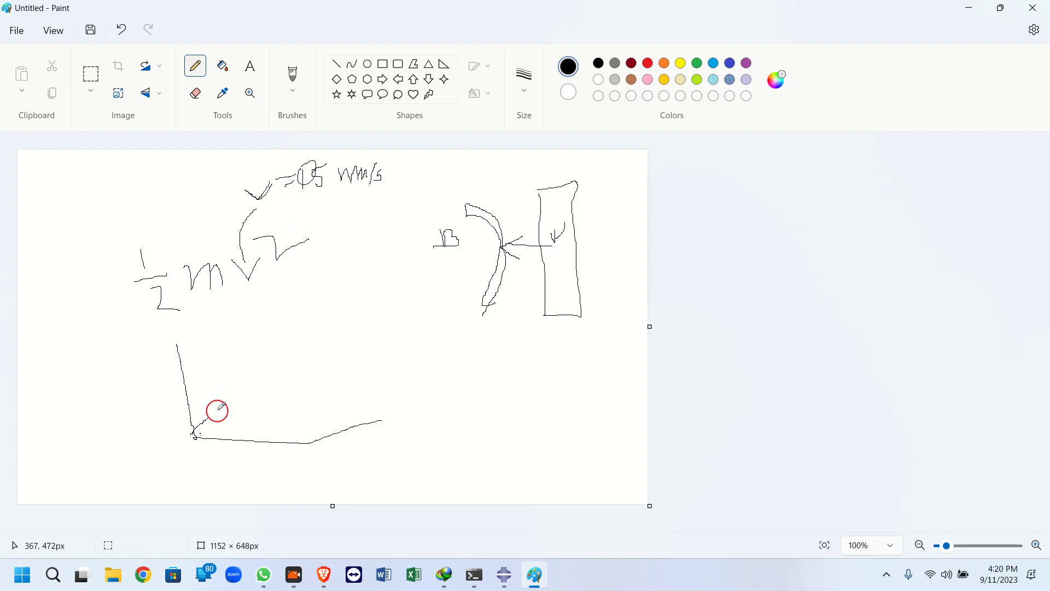
{"action": "left_click", "coordinate": [195, 436]}
{"action": "mouse_move", "coordinate": [534, 248]}
{"action": "left_mouse_down"}
{"action": "mouse_move", "coordinate": [509, 242]}
{"action": "mouse_move", "coordinate": [525, 231]}
{"action": "mouse_move", "coordinate": [497, 243]}
{"action": "mouse_move", "coordinate": [533, 233]}
{"action": "left_mouse_up"}
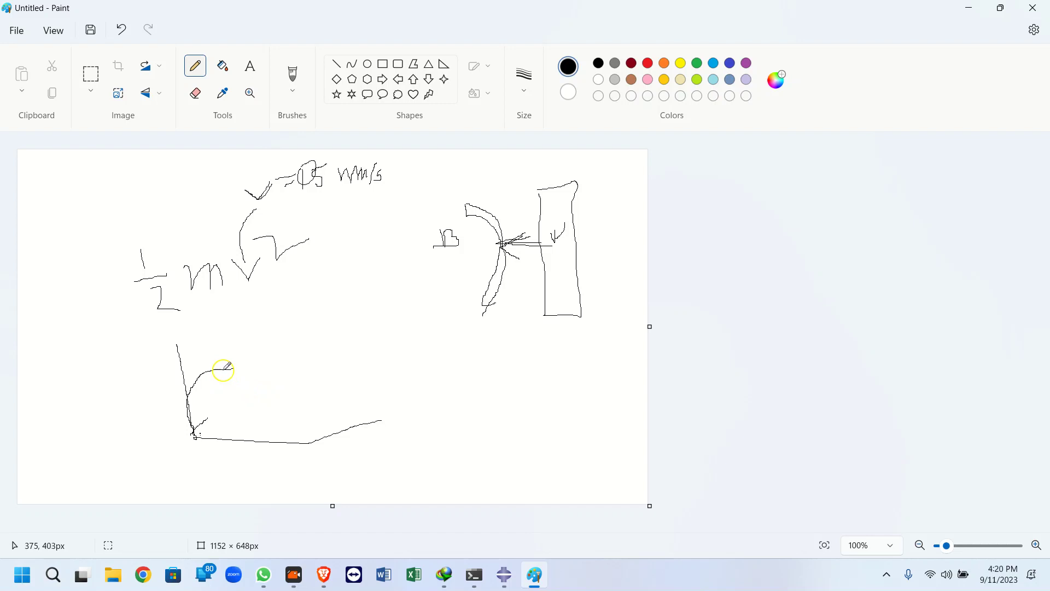
{"action": "left_click_drag", "start_coordinate": [223, 369], "coordinate": [281, 389]}
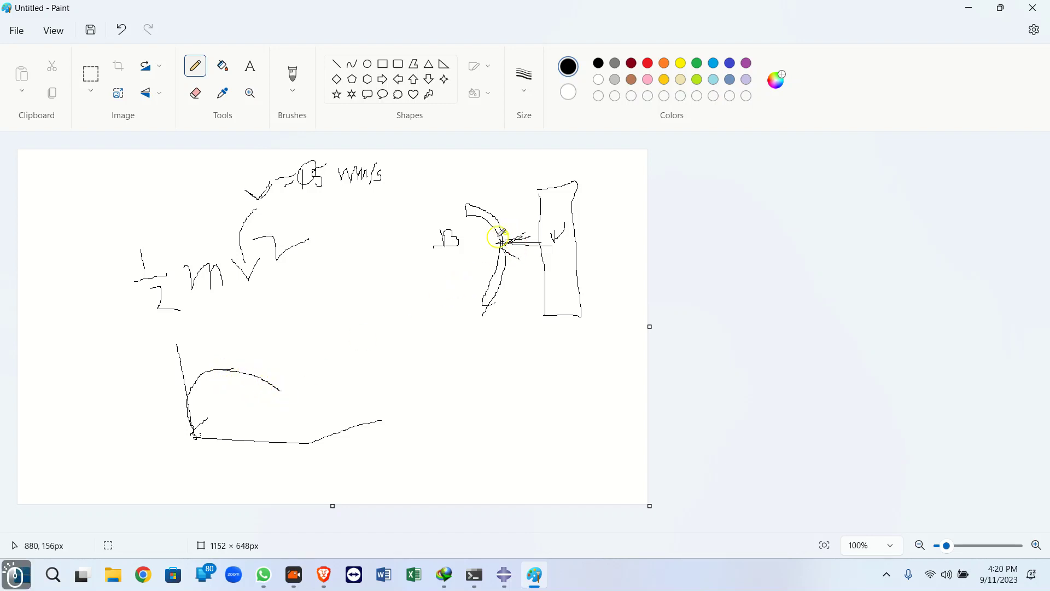
{"action": "mouse_move", "coordinate": [496, 234]}
{"action": "left_mouse_down"}
{"action": "mouse_move", "coordinate": [504, 265]}
{"action": "mouse_move", "coordinate": [516, 237]}
{"action": "mouse_move", "coordinate": [516, 251]}
{"action": "mouse_move", "coordinate": [553, 248]}
{"action": "mouse_move", "coordinate": [486, 249]}
{"action": "mouse_move", "coordinate": [564, 247]}
{"action": "mouse_move", "coordinate": [498, 249]}
{"action": "mouse_move", "coordinate": [558, 247]}
{"action": "mouse_move", "coordinate": [508, 240]}
{"action": "left_mouse_up"}
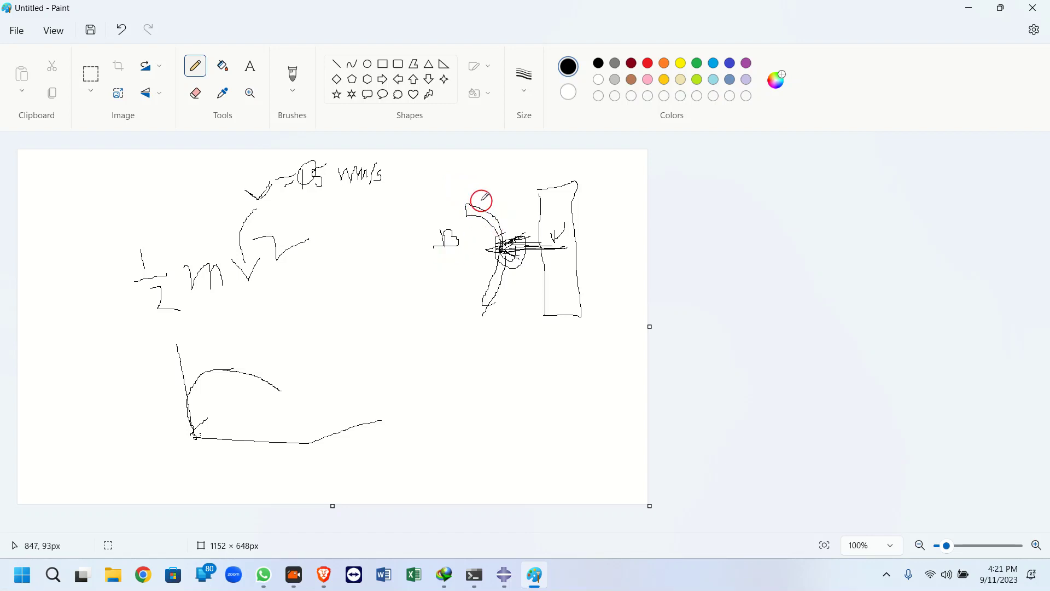
Retrace the bumper curve and redraw the horizontal arrow with an arrowhead
{"action": "left_click_drag", "start_coordinate": [468, 206], "coordinate": [496, 261]}
{"action": "mouse_move", "coordinate": [491, 224]}
{"action": "left_mouse_down"}
{"action": "mouse_move", "coordinate": [565, 243]}
{"action": "mouse_move", "coordinate": [428, 255]}
{"action": "mouse_move", "coordinate": [445, 263]}
{"action": "left_mouse_up"}
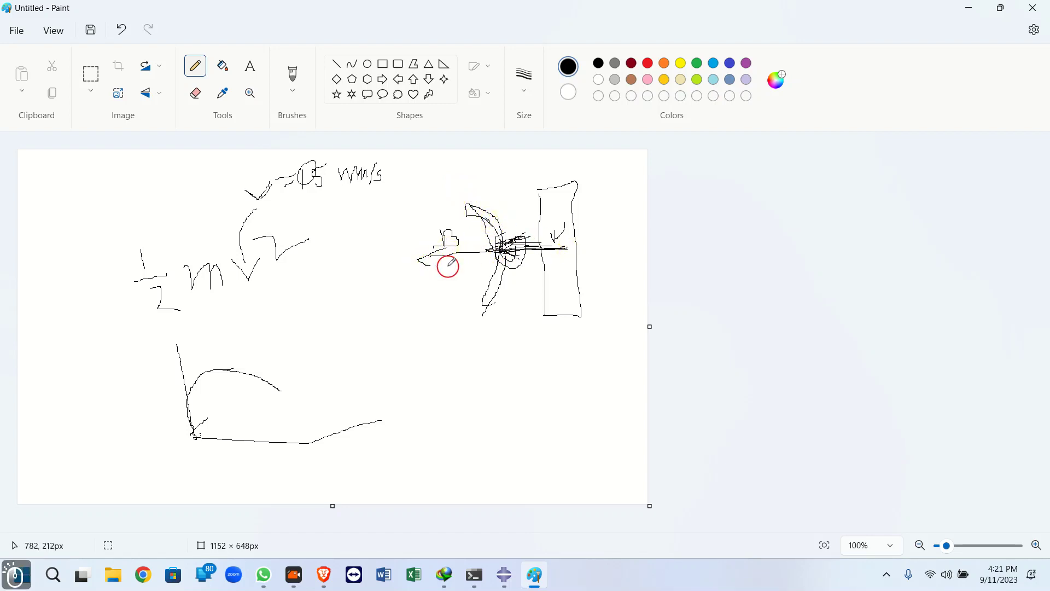
{"action": "left_click_drag", "start_coordinate": [490, 206], "coordinate": [475, 207]}
{"action": "left_click_drag", "start_coordinate": [499, 301], "coordinate": [507, 297]}
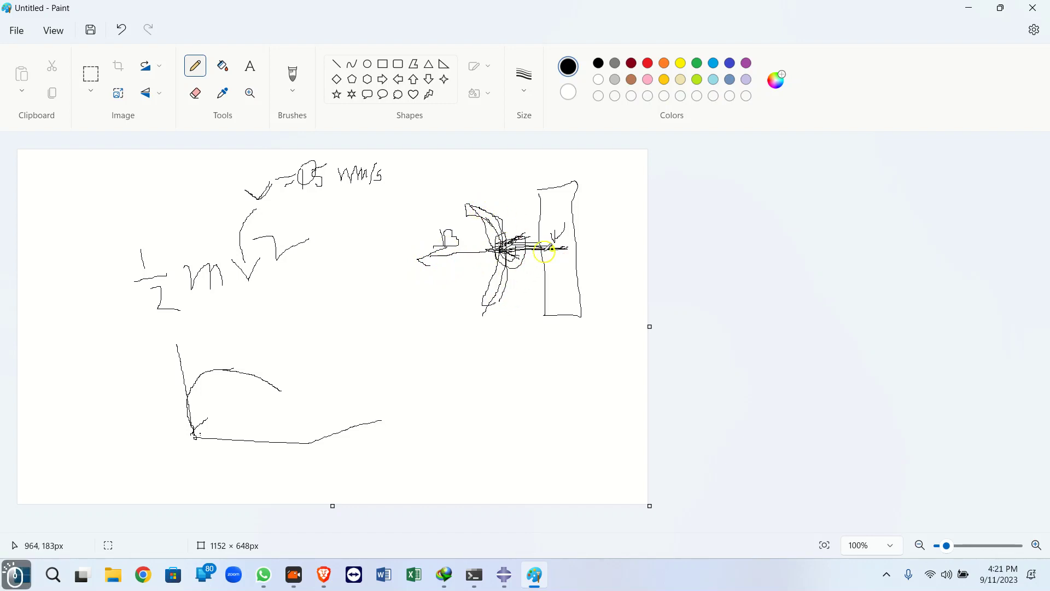
{"action": "left_click_drag", "start_coordinate": [556, 244], "coordinate": [499, 244]}
{"action": "mouse_move", "coordinate": [568, 248]}
{"action": "left_mouse_down"}
{"action": "mouse_move", "coordinate": [593, 245]}
{"action": "mouse_move", "coordinate": [590, 234]}
{"action": "mouse_move", "coordinate": [590, 257]}
{"action": "left_mouse_up"}
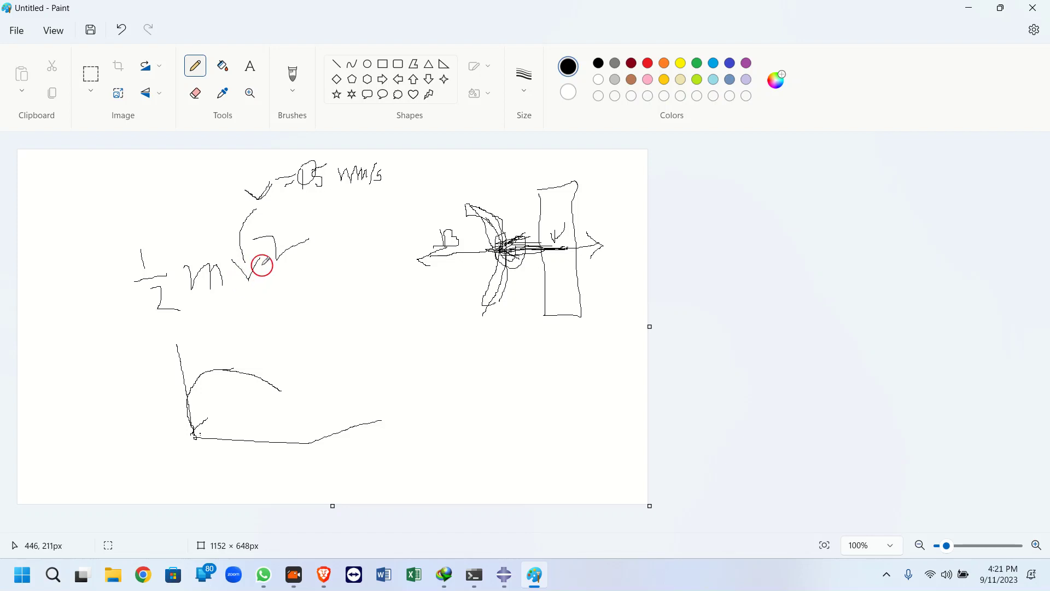
Trace a second upper arc, extend the lower curve, and sketch a second wall block at right
{"action": "left_click_drag", "start_coordinate": [247, 264], "coordinate": [277, 195]}
{"action": "mouse_move", "coordinate": [192, 401]}
{"action": "left_mouse_down"}
{"action": "mouse_move", "coordinate": [249, 377]}
{"action": "mouse_move", "coordinate": [325, 408]}
{"action": "left_mouse_up"}
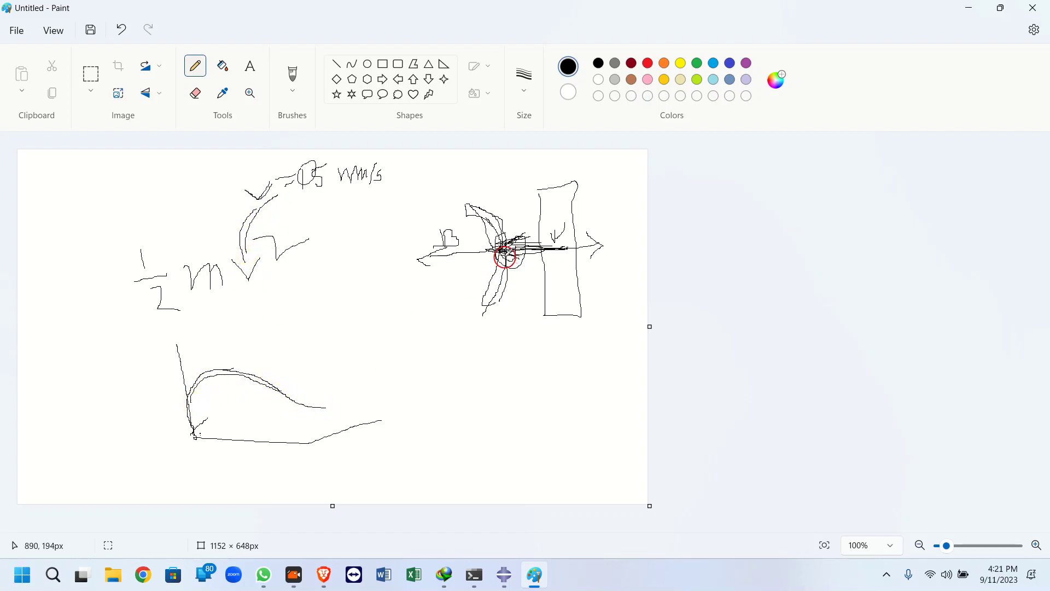
{"action": "mouse_move", "coordinate": [504, 257]}
{"action": "left_mouse_down"}
{"action": "mouse_move", "coordinate": [589, 235]}
{"action": "mouse_move", "coordinate": [599, 260]}
{"action": "mouse_move", "coordinate": [588, 206]}
{"action": "mouse_move", "coordinate": [590, 290]}
{"action": "mouse_move", "coordinate": [616, 290]}
{"action": "mouse_move", "coordinate": [610, 218]}
{"action": "mouse_move", "coordinate": [580, 192]}
{"action": "left_mouse_up"}
{"action": "mouse_move", "coordinate": [277, 396]}
{"action": "left_mouse_down"}
{"action": "mouse_move", "coordinate": [305, 409]}
{"action": "mouse_move", "coordinate": [406, 405]}
{"action": "left_mouse_up"}
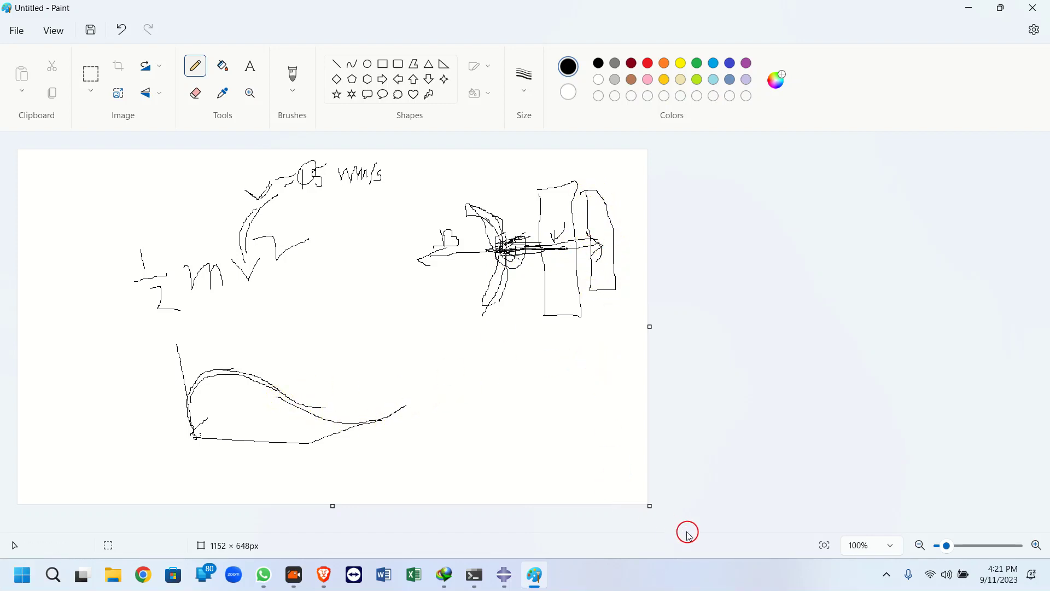
{"action": "key", "text": "alt+Tab"}
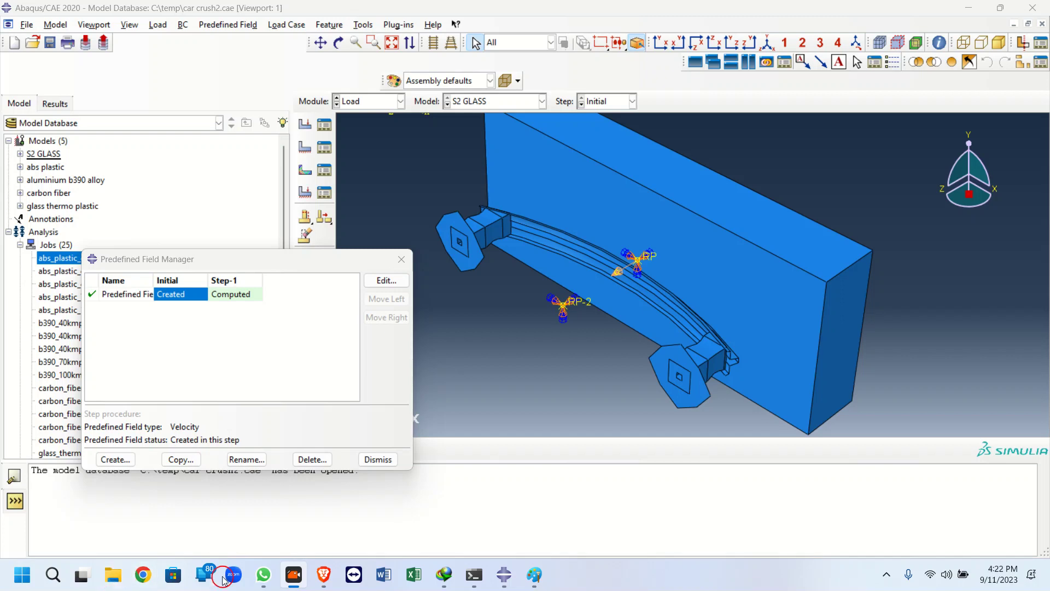
{"action": "left_click", "coordinate": [536, 577]}
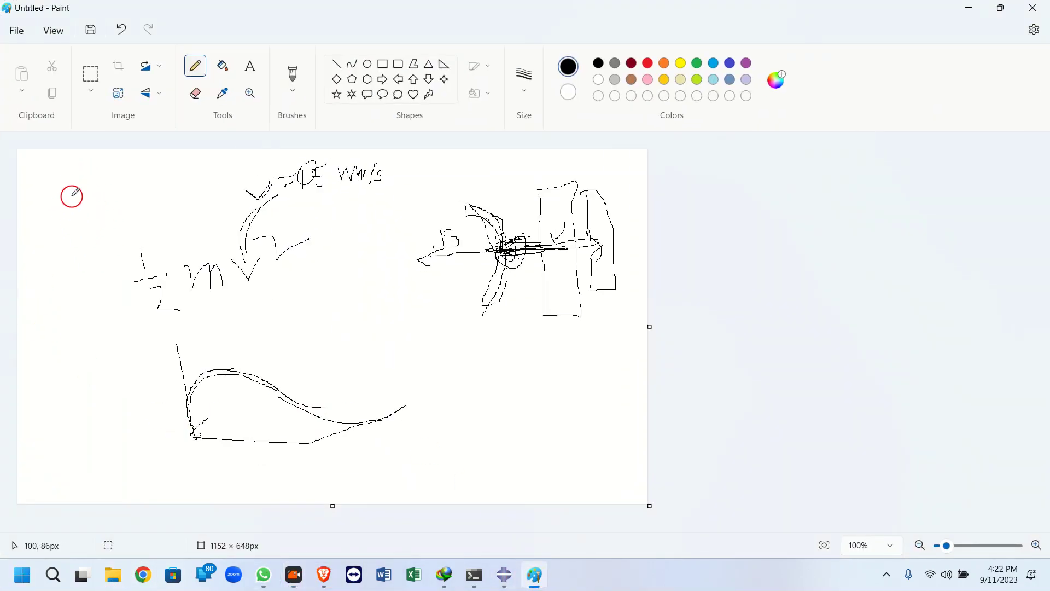
Sketch a small boxed figure with a ground line in the top-left corner, then minimize Paint
{"action": "mouse_move", "coordinate": [42, 186]}
{"action": "left_mouse_down"}
{"action": "mouse_move", "coordinate": [75, 183]}
{"action": "mouse_move", "coordinate": [75, 232]}
{"action": "left_mouse_up"}
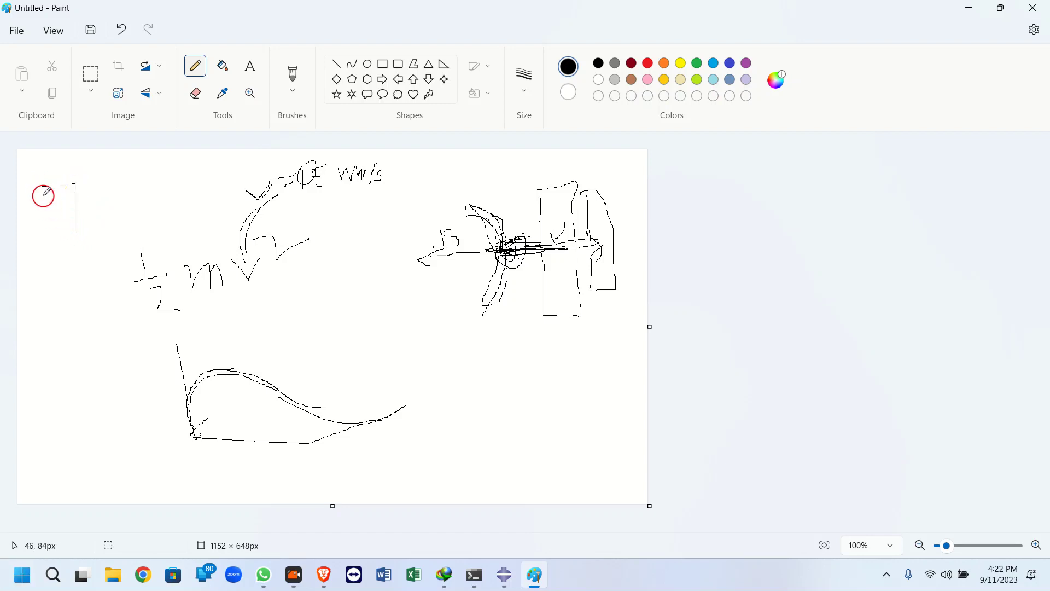
{"action": "mouse_move", "coordinate": [47, 191]}
{"action": "left_mouse_down"}
{"action": "mouse_move", "coordinate": [41, 227]}
{"action": "mouse_move", "coordinate": [88, 231]}
{"action": "mouse_move", "coordinate": [33, 234]}
{"action": "mouse_move", "coordinate": [104, 220]}
{"action": "left_mouse_up"}
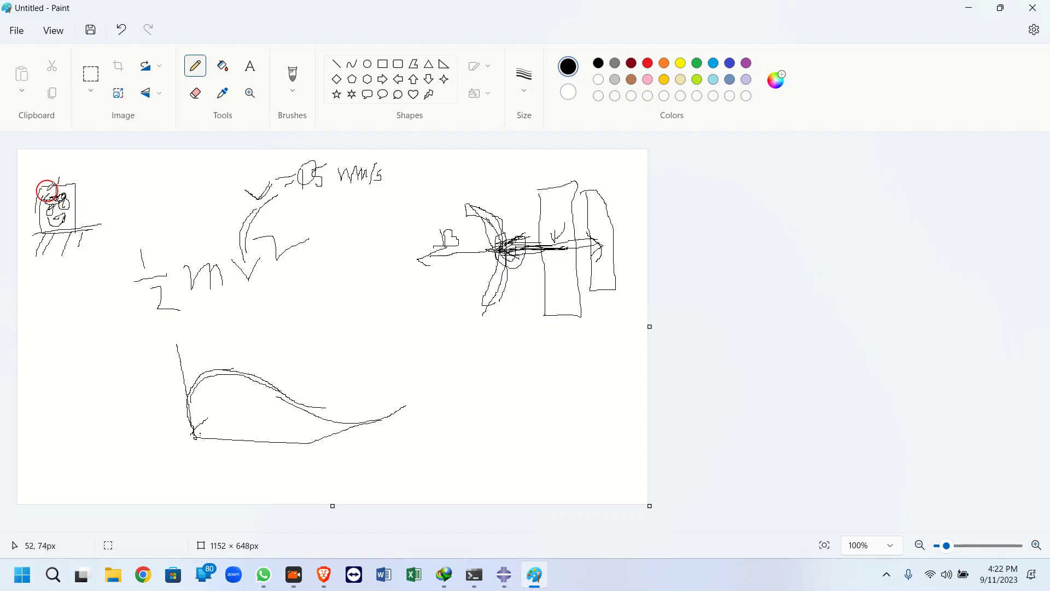
{"action": "mouse_move", "coordinate": [42, 190]}
{"action": "left_mouse_down"}
{"action": "mouse_move", "coordinate": [41, 196]}
{"action": "mouse_move", "coordinate": [68, 196]}
{"action": "left_mouse_up"}
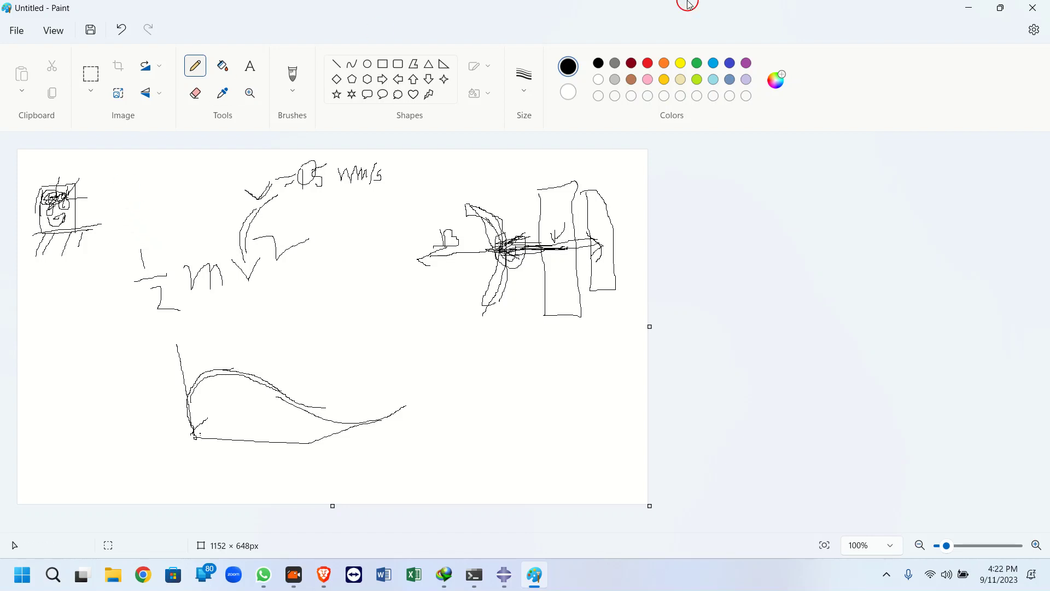
{"action": "left_click", "coordinate": [976, 5]}
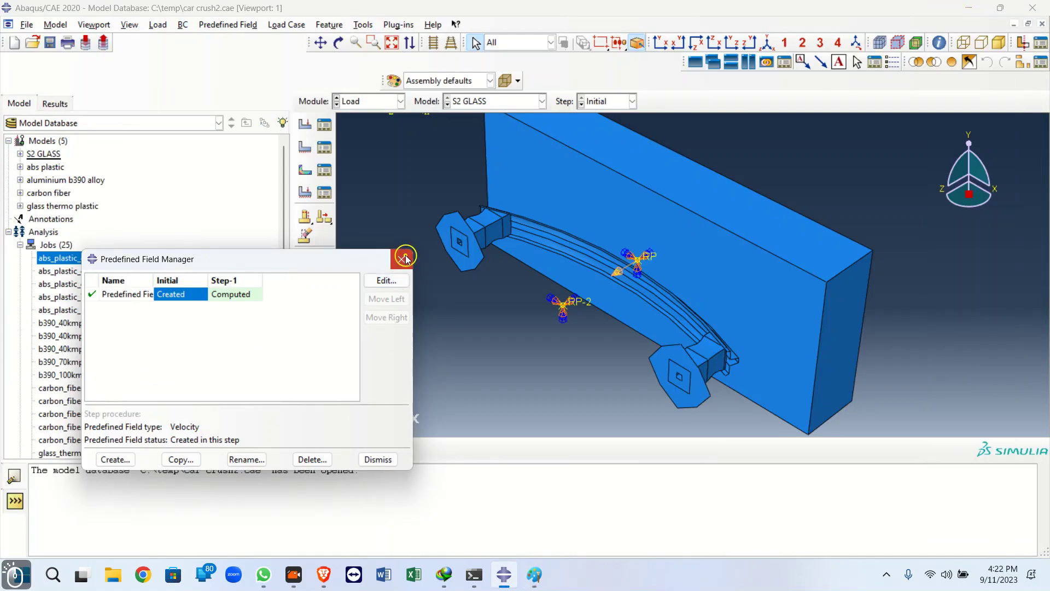
Close the Predefined Field Manager and open the abs_plastic_40kmph_3mm job's results
{"action": "left_click", "coordinate": [401, 258]}
{"action": "right_click", "coordinate": [79, 257]}
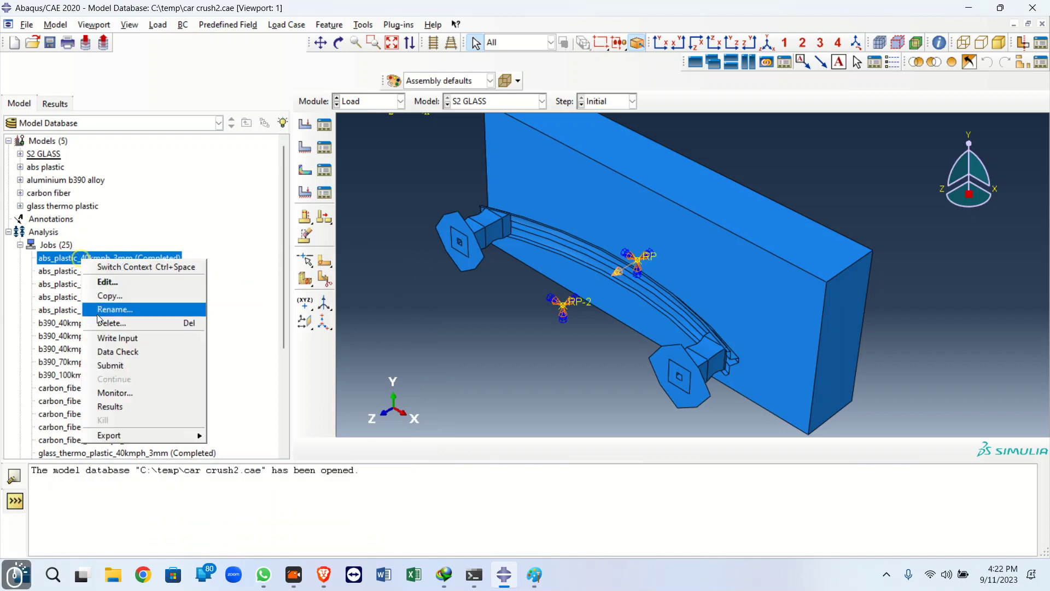
{"action": "left_click", "coordinate": [113, 405]}
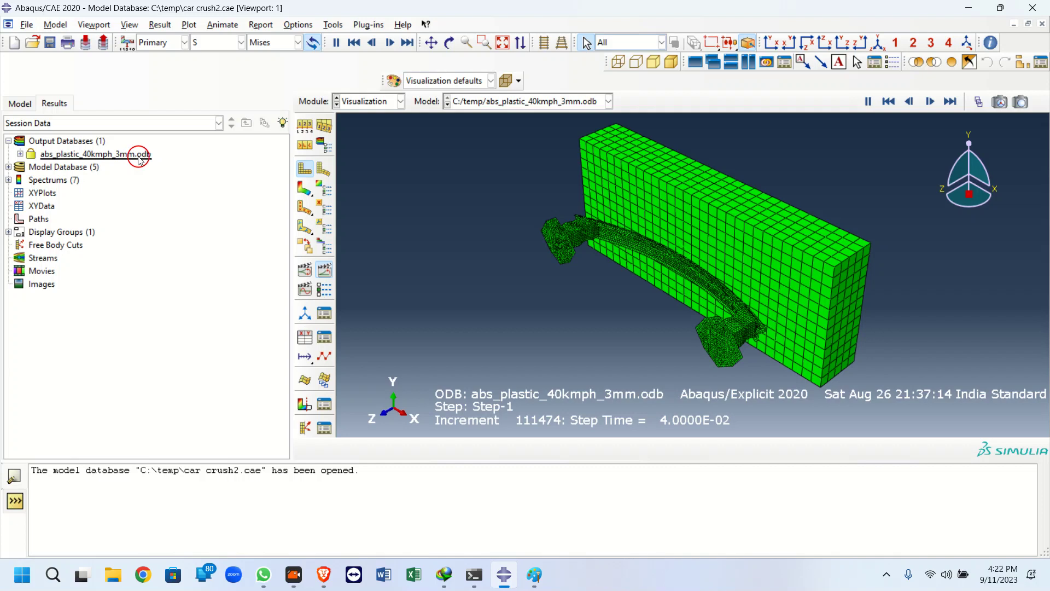
{"action": "left_click", "coordinate": [27, 105]}
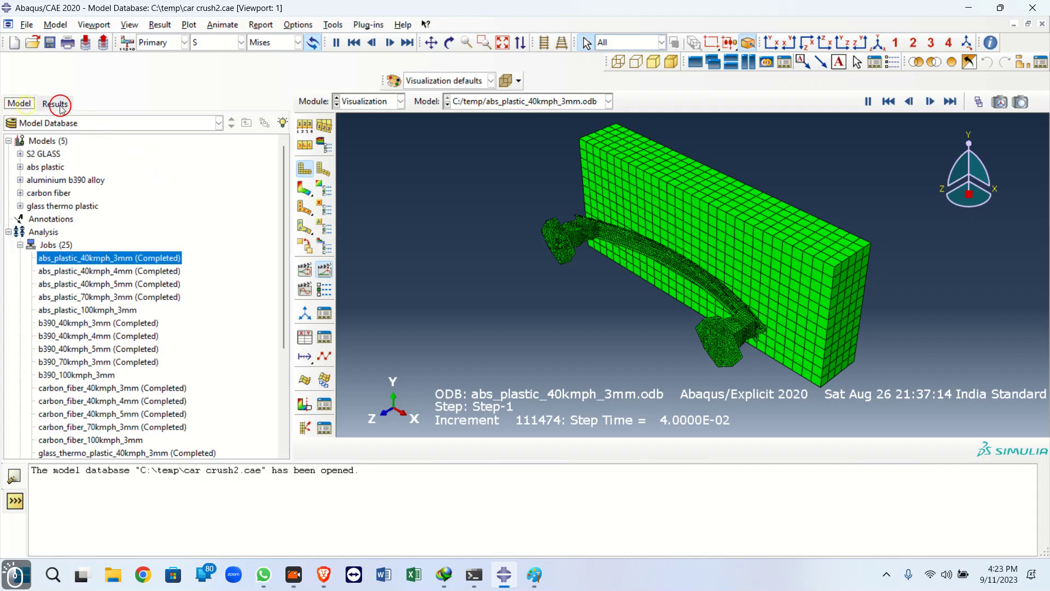
{"action": "left_click", "coordinate": [55, 103]}
{"action": "left_click", "coordinate": [56, 104]}
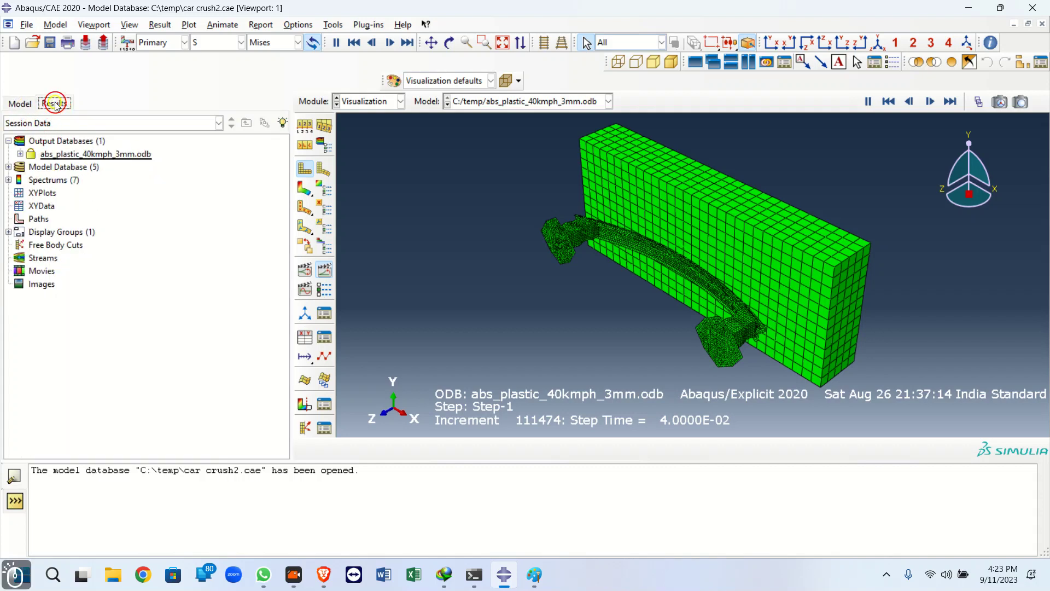
Cancel opening another output database and plot Mises contours on the deformed bumper, peaking at 1.106e+01
{"action": "left_click", "coordinate": [25, 25]}
{"action": "left_click", "coordinate": [24, 52]}
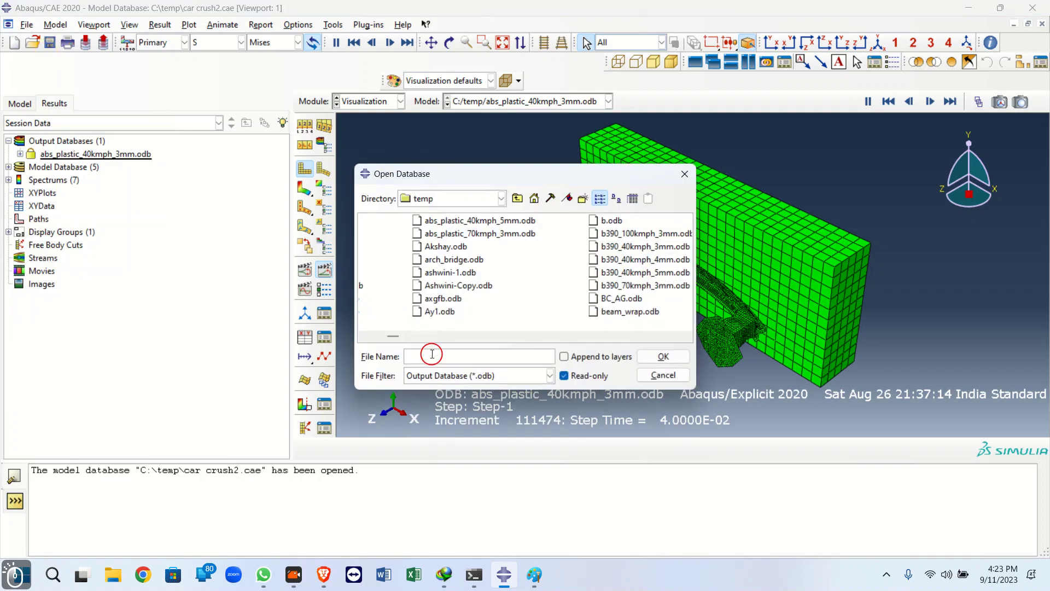
{"action": "left_click", "coordinate": [445, 376]}
{"action": "left_click", "coordinate": [469, 403]}
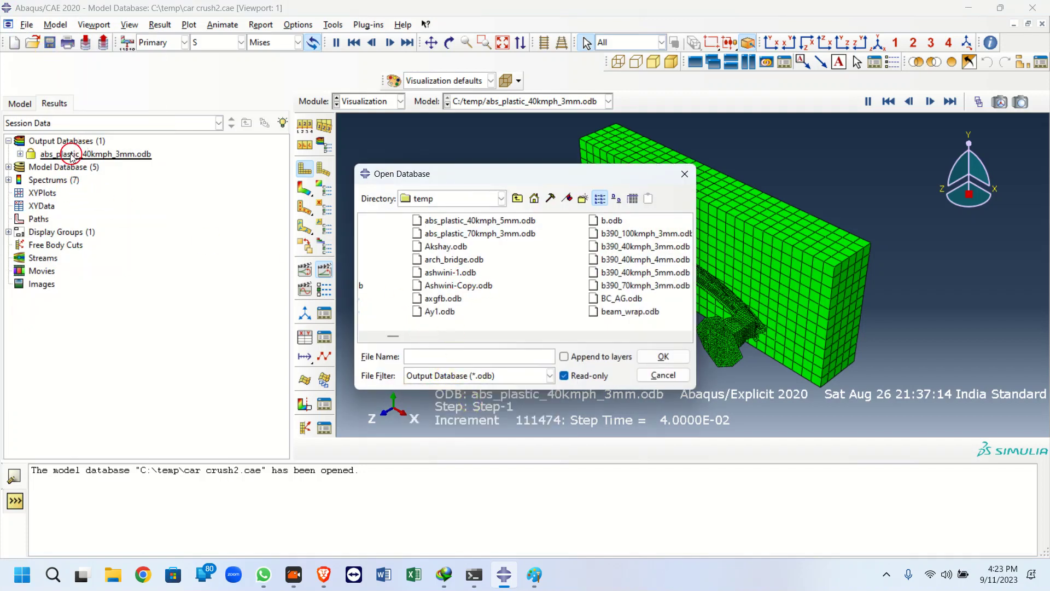
{"action": "left_click", "coordinate": [495, 289]}
{"action": "left_click", "coordinate": [663, 374]}
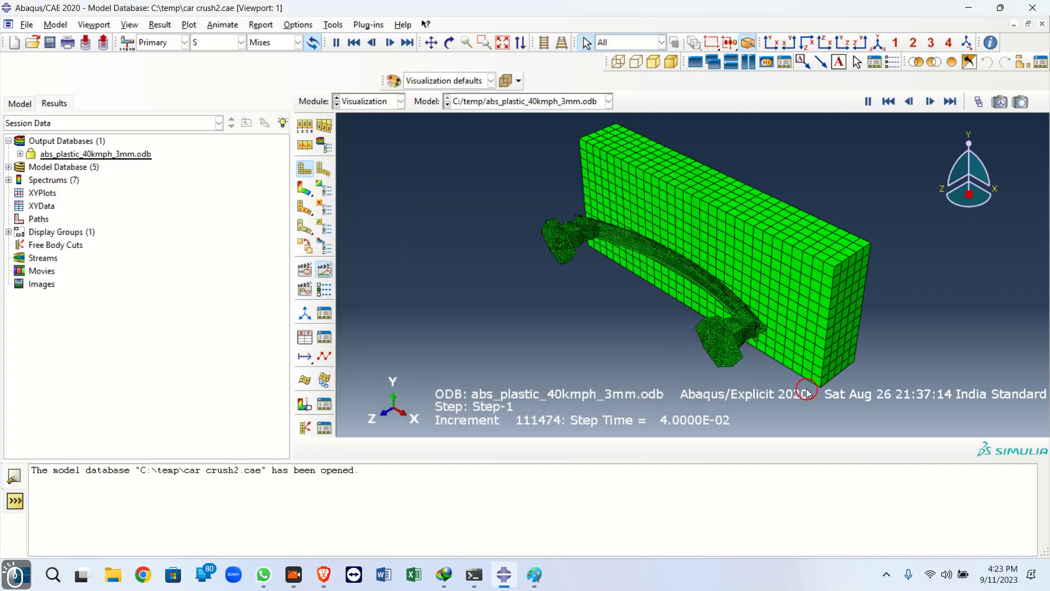
{"action": "left_click", "coordinate": [304, 189]}
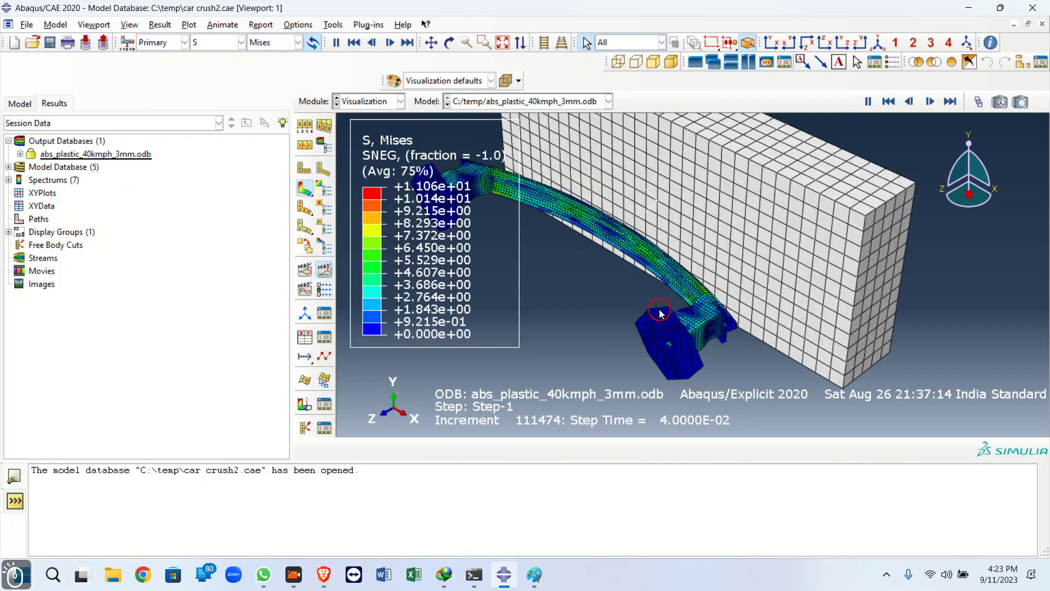
Animate the crash results and rotate the bumper to an end-on view
{"action": "left_click", "coordinate": [325, 270]}
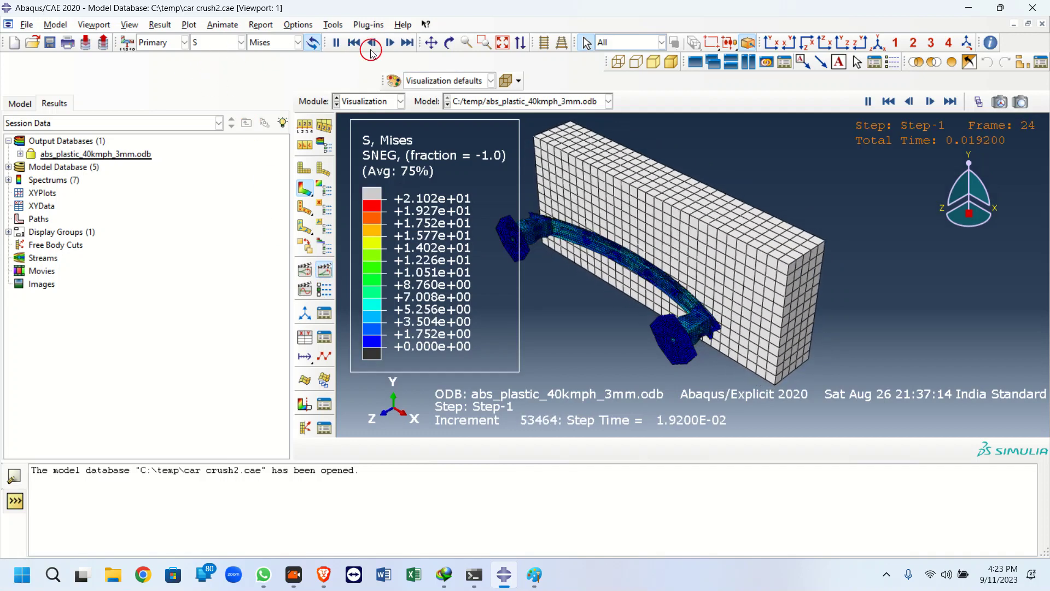
{"action": "left_click", "coordinate": [449, 43]}
{"action": "left_click_drag", "start_coordinate": [676, 366], "coordinate": [636, 248]}
{"action": "scroll", "coordinate": [621, 262], "scroll_direction": "down", "scroll_amount": 10}
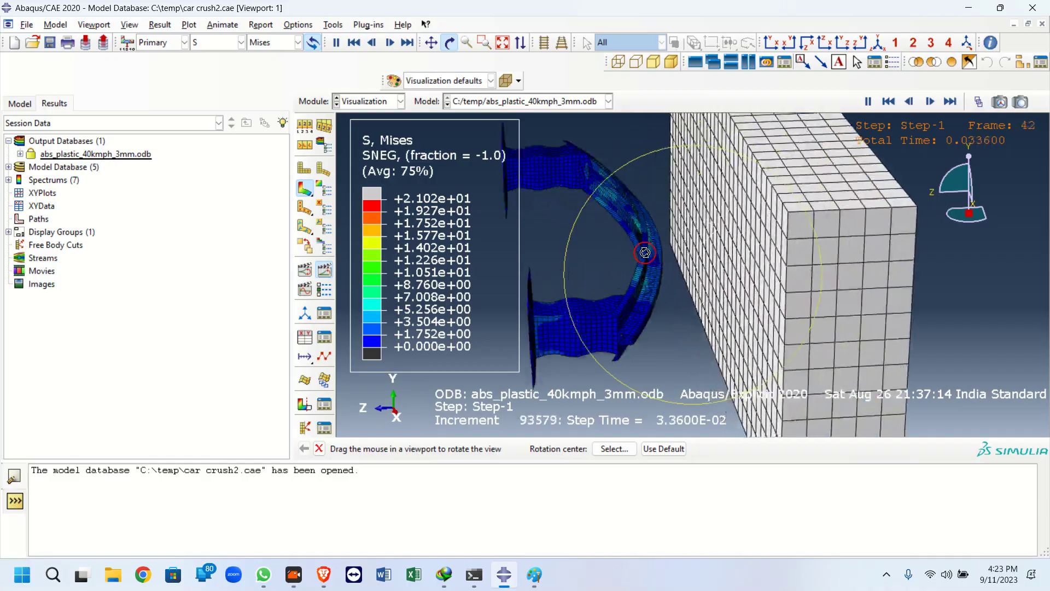
{"action": "left_click_drag", "start_coordinate": [626, 179], "coordinate": [656, 254]}
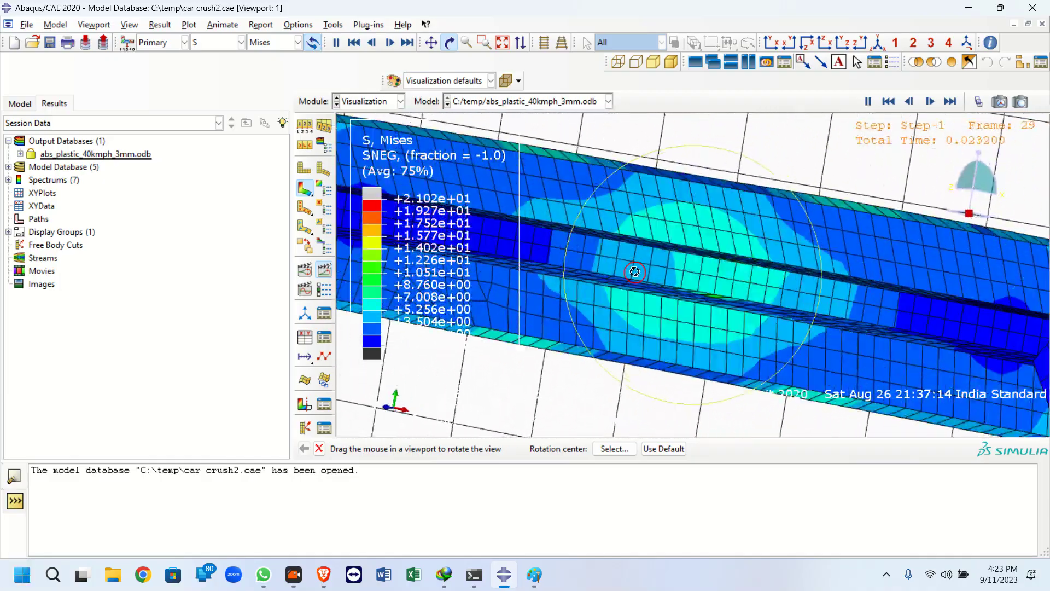
{"action": "scroll", "coordinate": [672, 257], "scroll_direction": "up", "scroll_amount": 6}
{"action": "left_click_drag", "start_coordinate": [813, 251], "coordinate": [673, 307]}
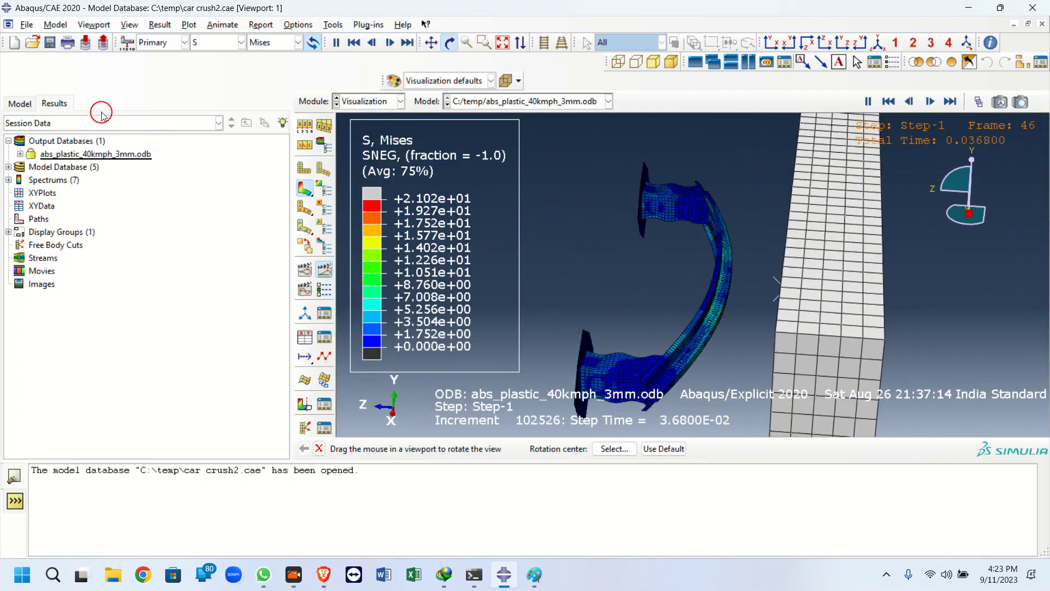
Show only the abs plastic material's parts and tilt the bumper flatter
{"action": "left_click", "coordinate": [20, 154]}
{"action": "left_click", "coordinate": [33, 206]}
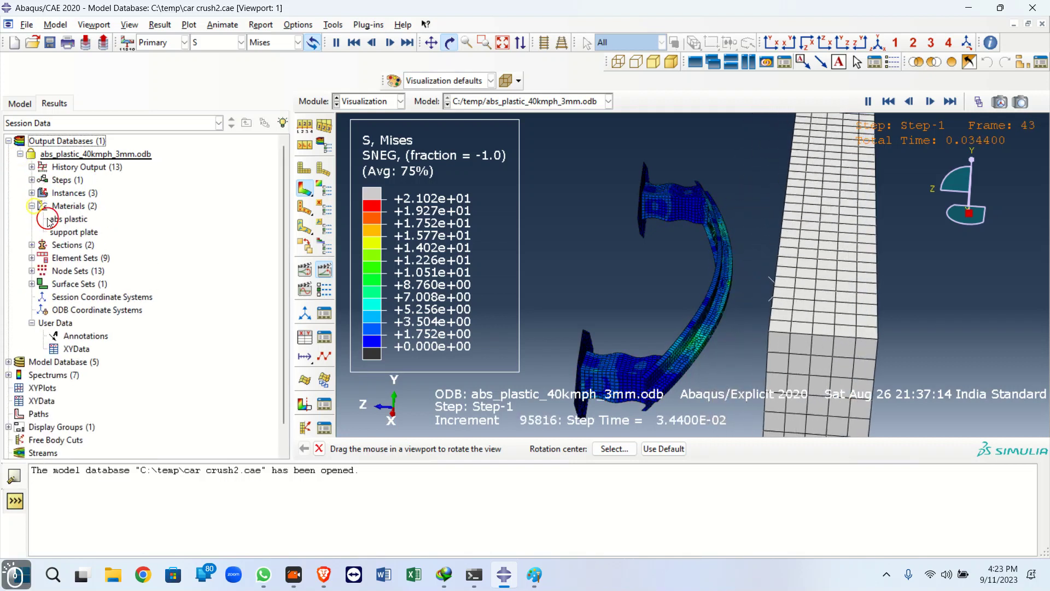
{"action": "right_click", "coordinate": [68, 219]}
{"action": "left_click", "coordinate": [104, 243]}
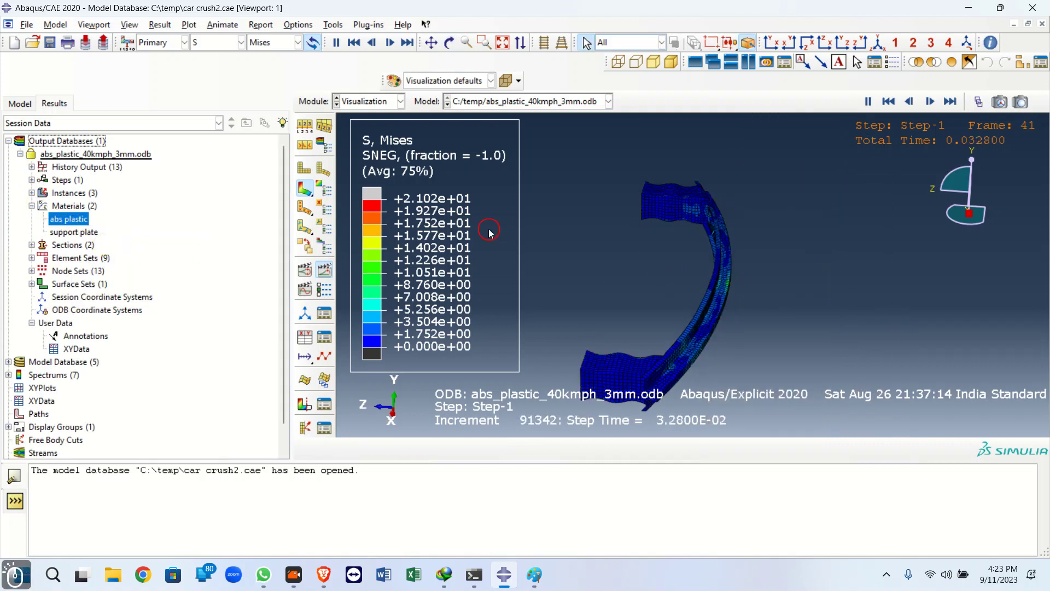
{"action": "left_click", "coordinate": [449, 42]}
{"action": "left_click_drag", "start_coordinate": [672, 262], "coordinate": [681, 203]}
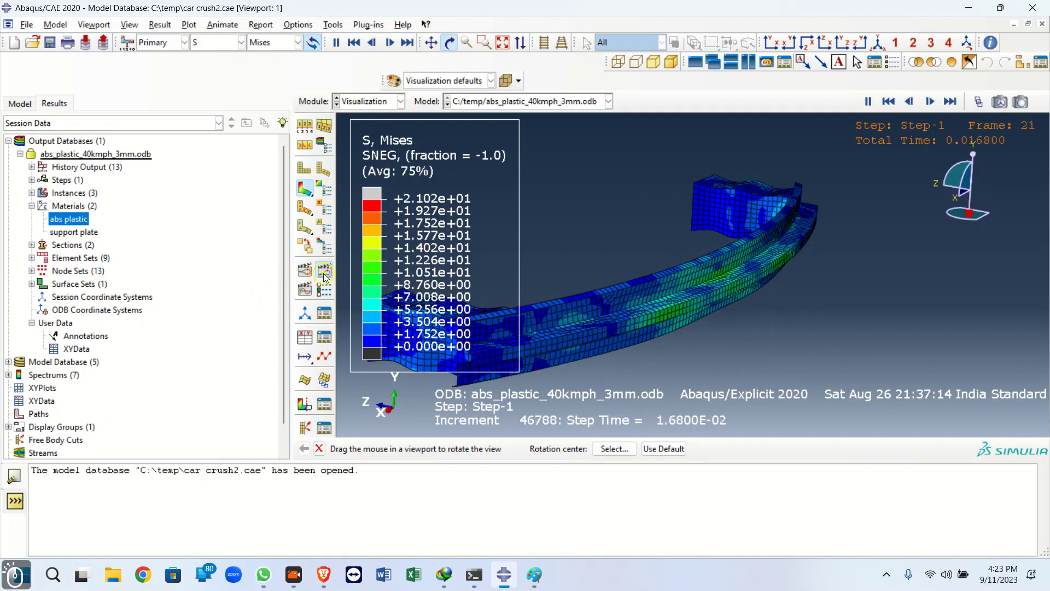
Stop the animation, step to step time 3.84E-02, and expand the History Output variables
{"action": "left_click", "coordinate": [962, 105]}
{"action": "left_click", "coordinate": [948, 103]}
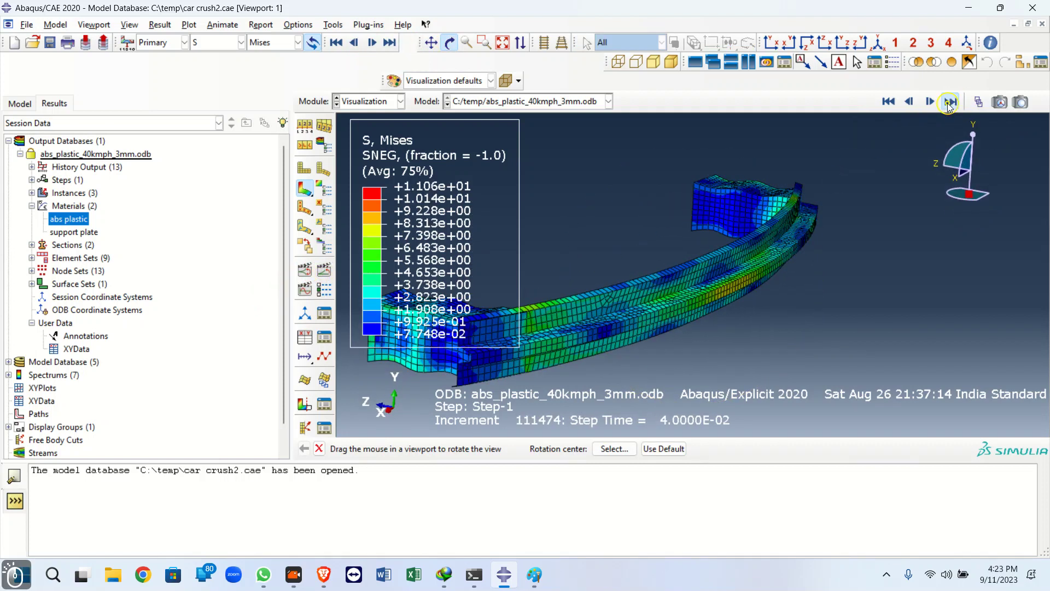
{"action": "left_click", "coordinate": [911, 101]}
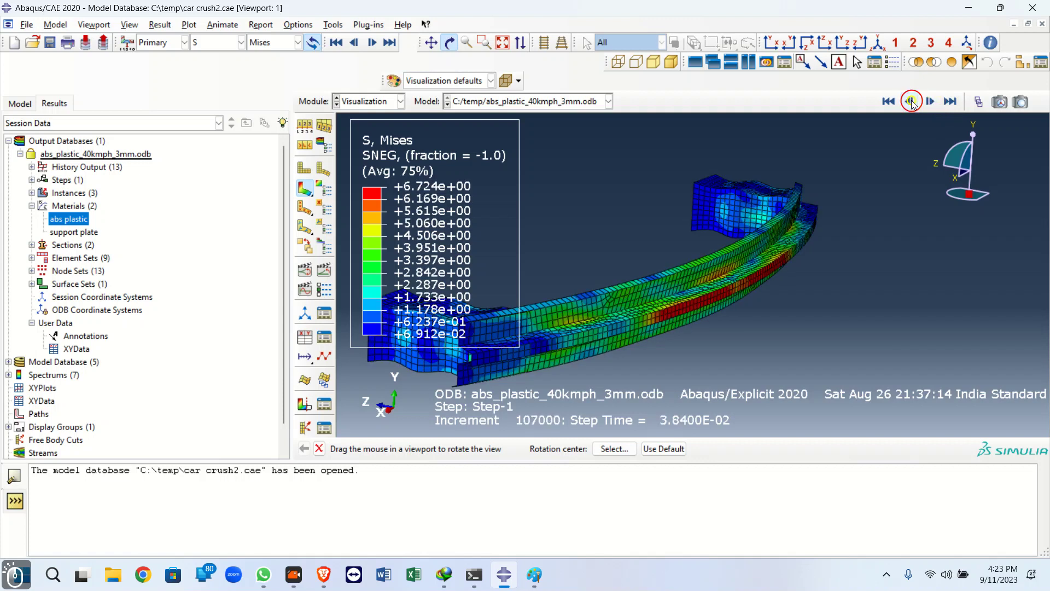
{"action": "left_click", "coordinate": [911, 102]}
{"action": "left_click", "coordinate": [930, 103]}
{"action": "left_click", "coordinate": [932, 105]}
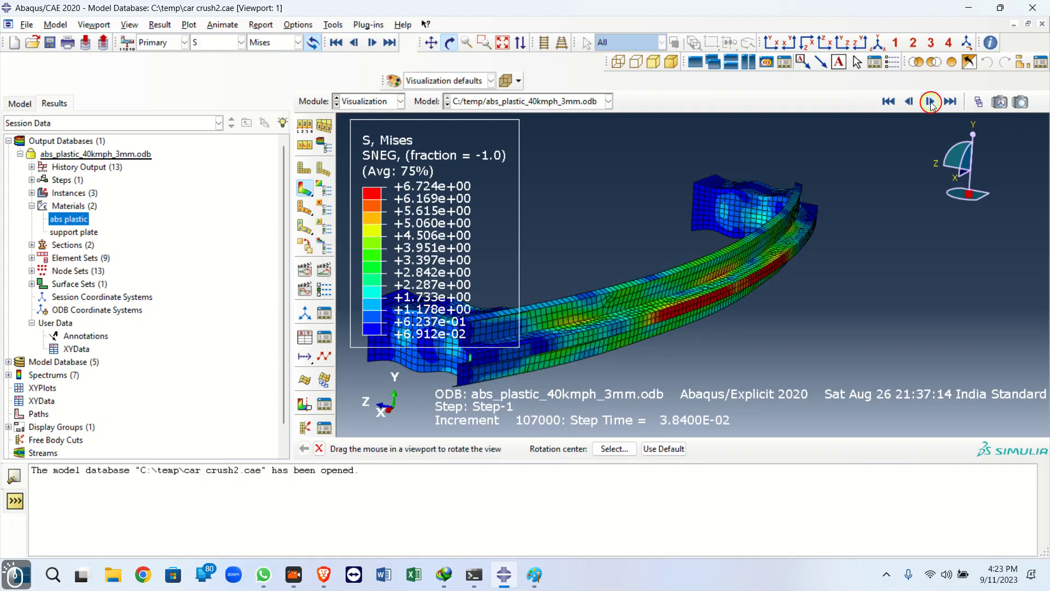
{"action": "left_click", "coordinate": [32, 167]}
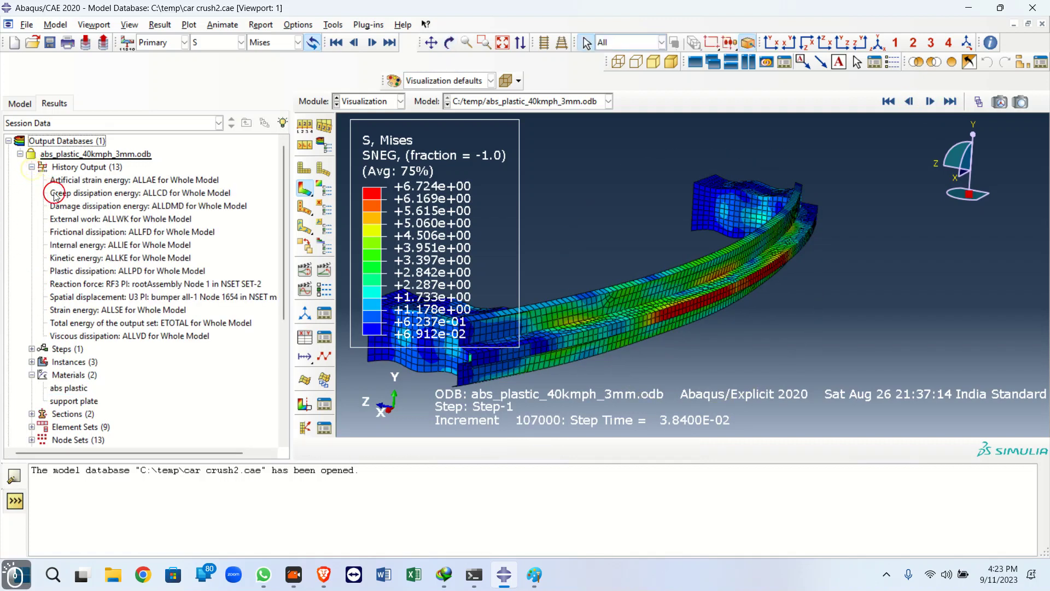
Plot kinetic energy ALLKE versus time, then return to the Mises contour with the rigid wall shown
{"action": "double_click", "coordinate": [64, 261]}
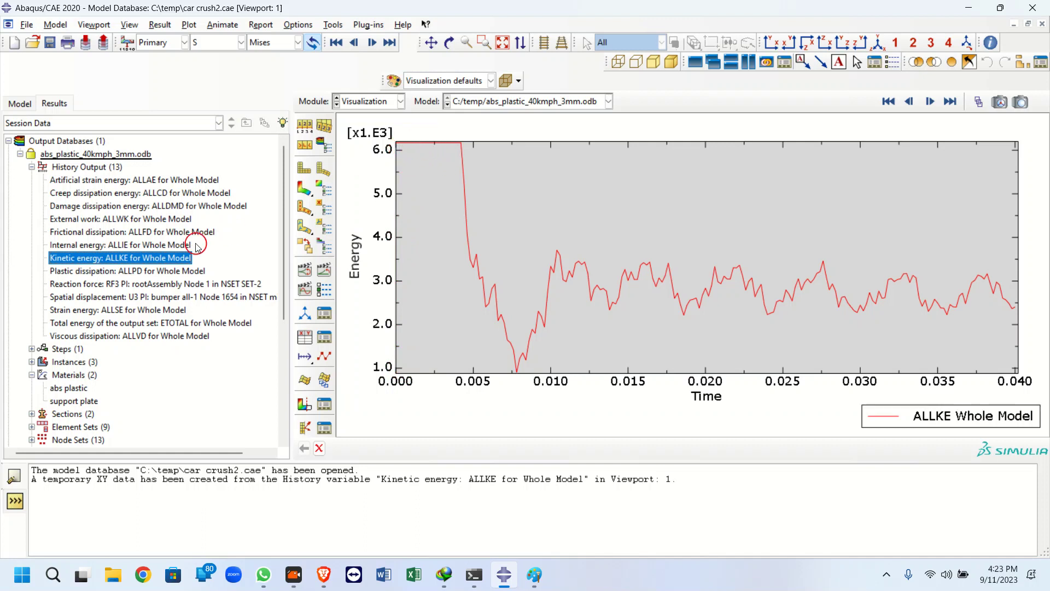
{"action": "left_click", "coordinate": [305, 190]}
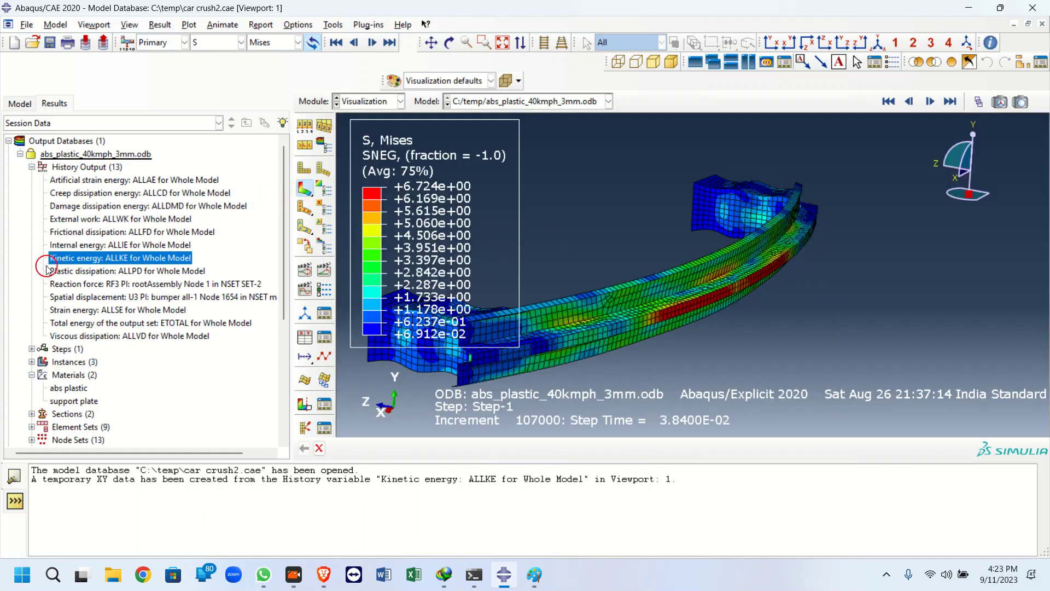
{"action": "left_click", "coordinate": [951, 62]}
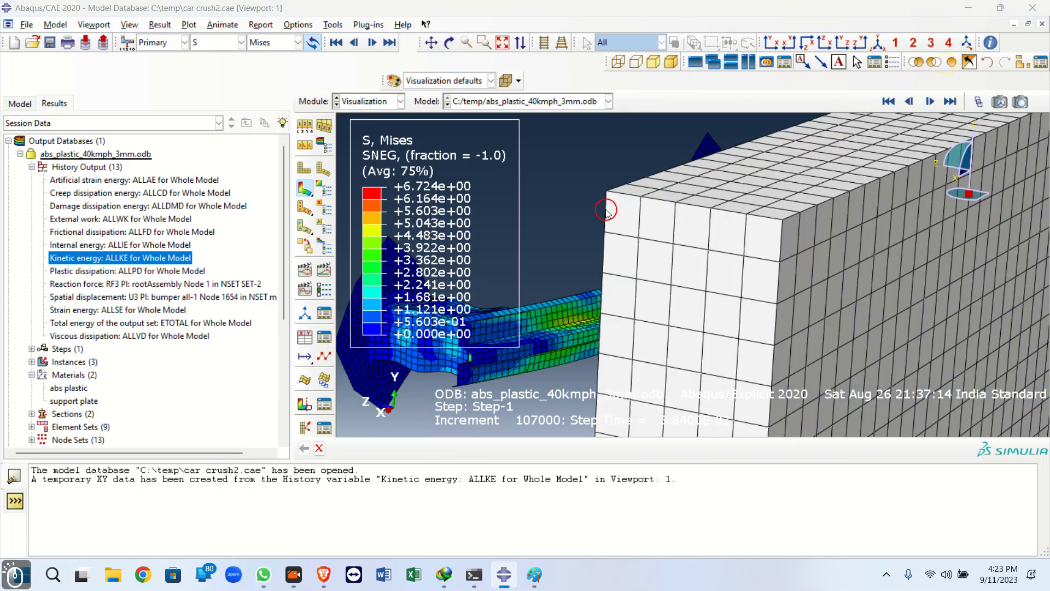
Add a second viewport, tile both vertically, and plot ALLKE beside the stress contour
{"action": "left_click", "coordinate": [130, 24]}
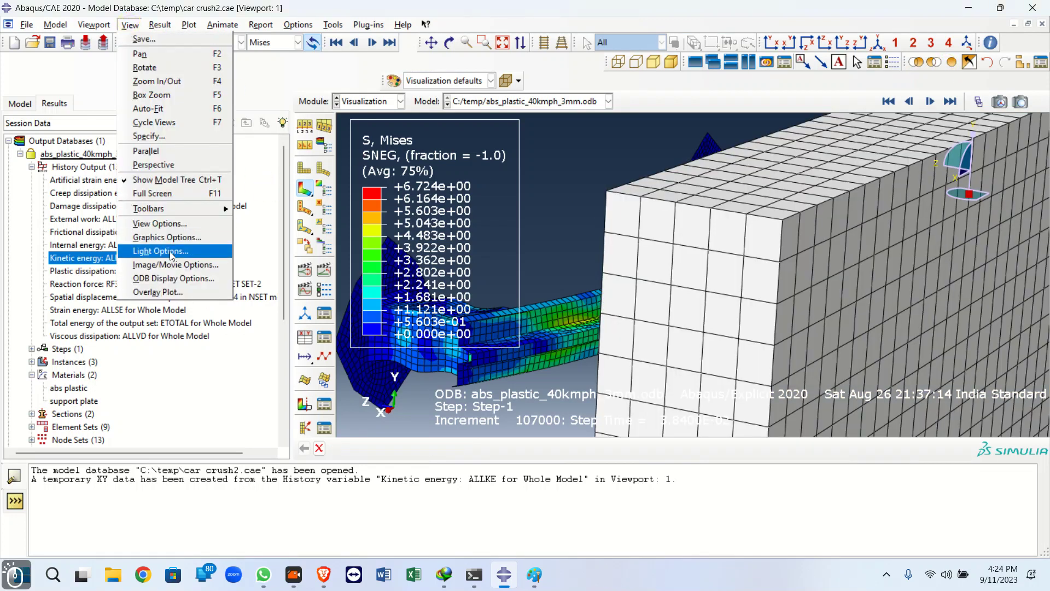
{"action": "left_click", "coordinate": [107, 45]}
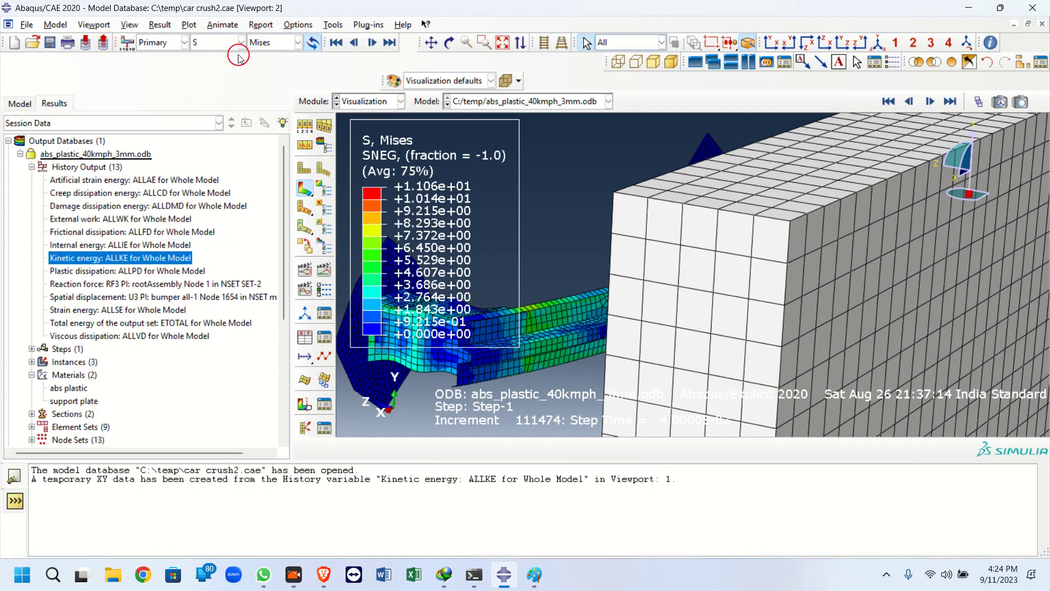
{"action": "left_click", "coordinate": [300, 186]}
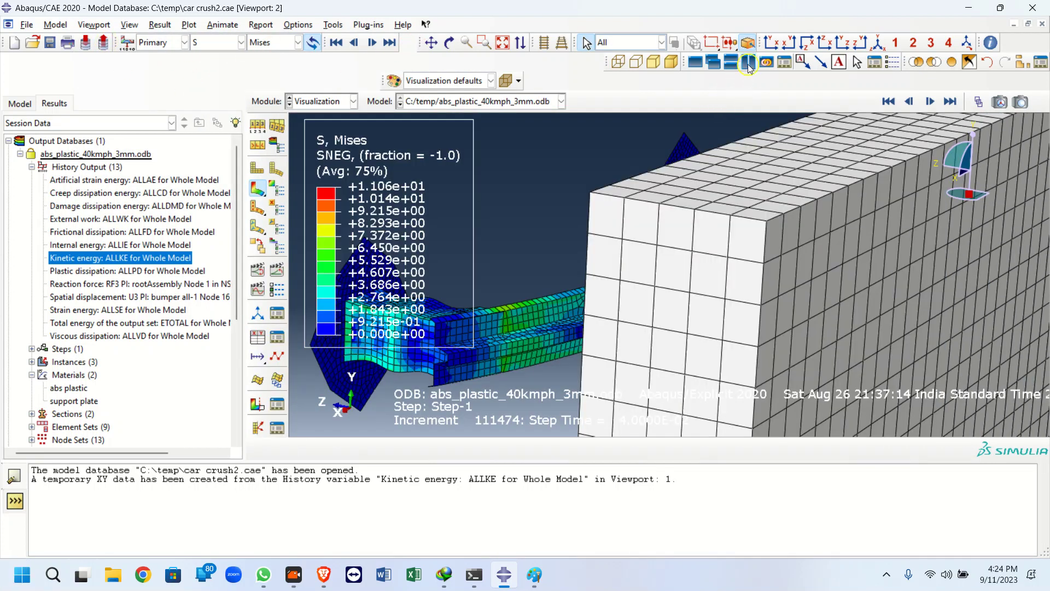
{"action": "left_click", "coordinate": [748, 62]}
{"action": "left_click", "coordinate": [455, 226]}
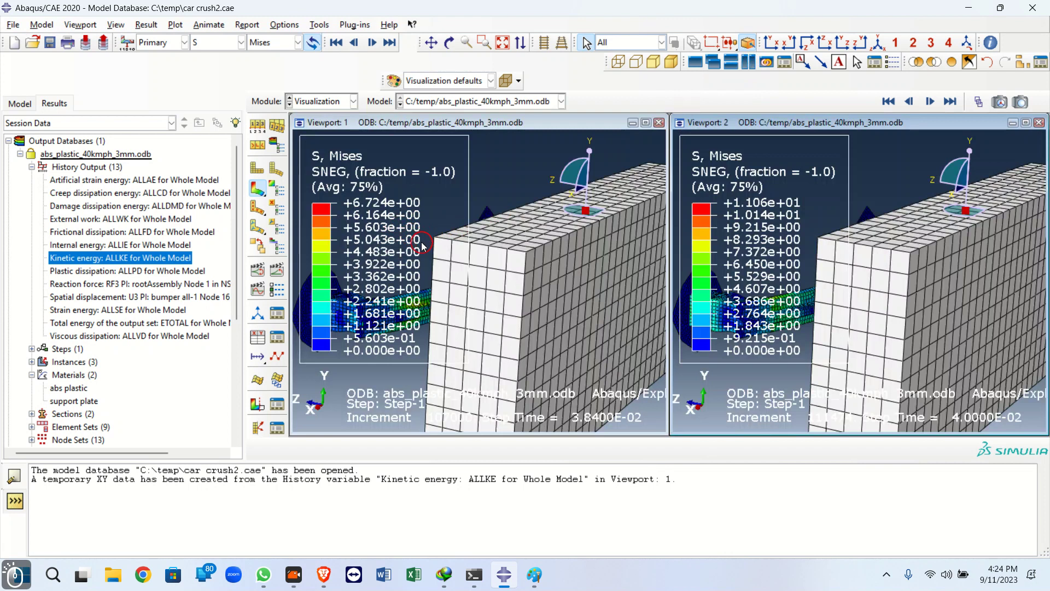
{"action": "double_click", "coordinate": [157, 262]}
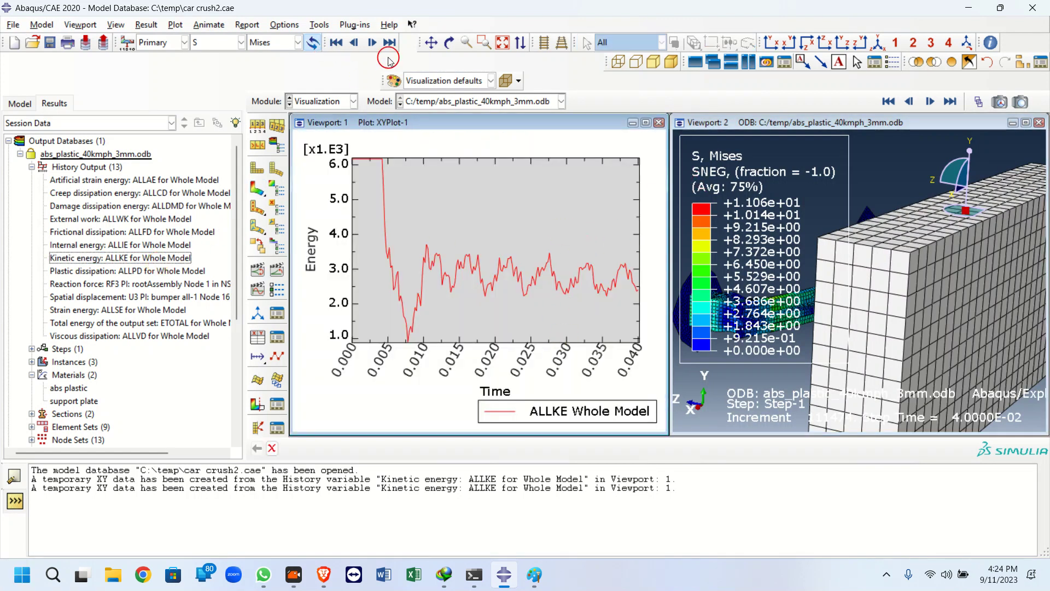
{"action": "left_click", "coordinate": [766, 66]}
{"action": "left_click", "coordinate": [830, 113]}
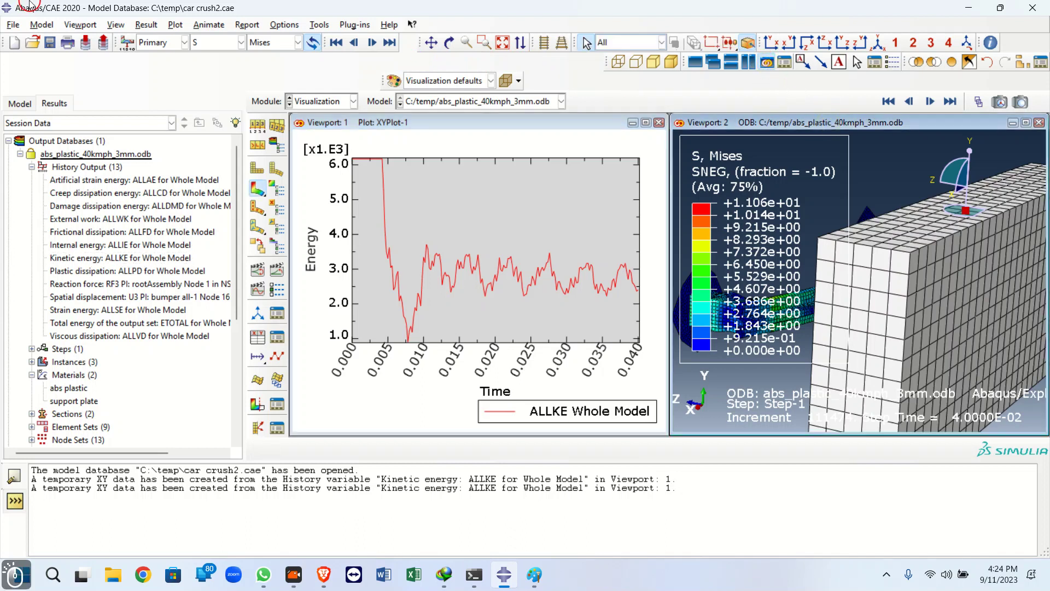
Hide the title block, state block, text, compass, legend and triad in the viewport annotations
{"action": "left_click", "coordinate": [80, 24]}
{"action": "left_click", "coordinate": [110, 138]}
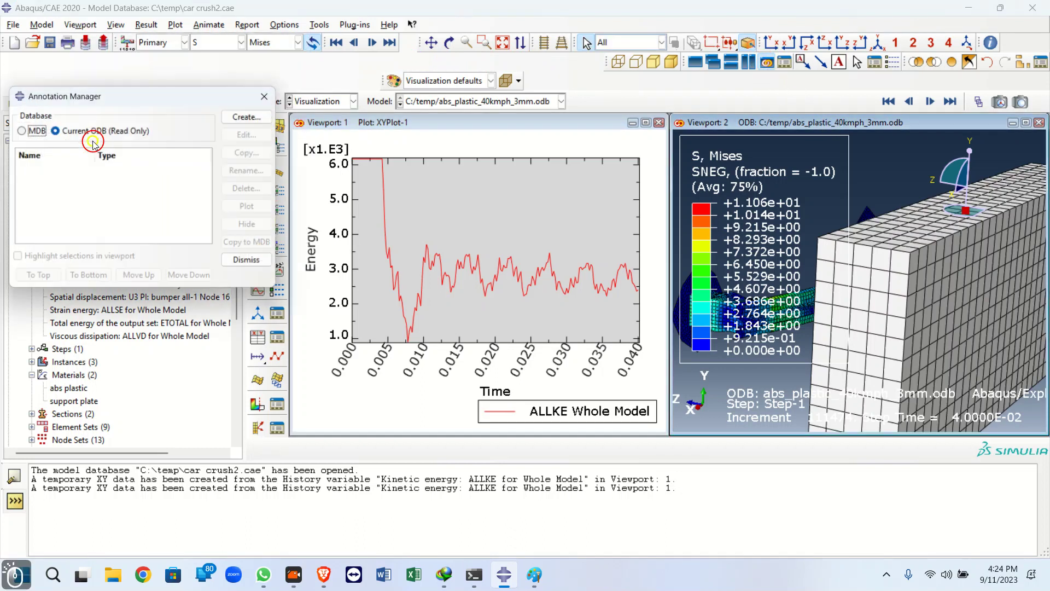
{"action": "left_click", "coordinate": [268, 94]}
{"action": "left_click", "coordinate": [89, 31]}
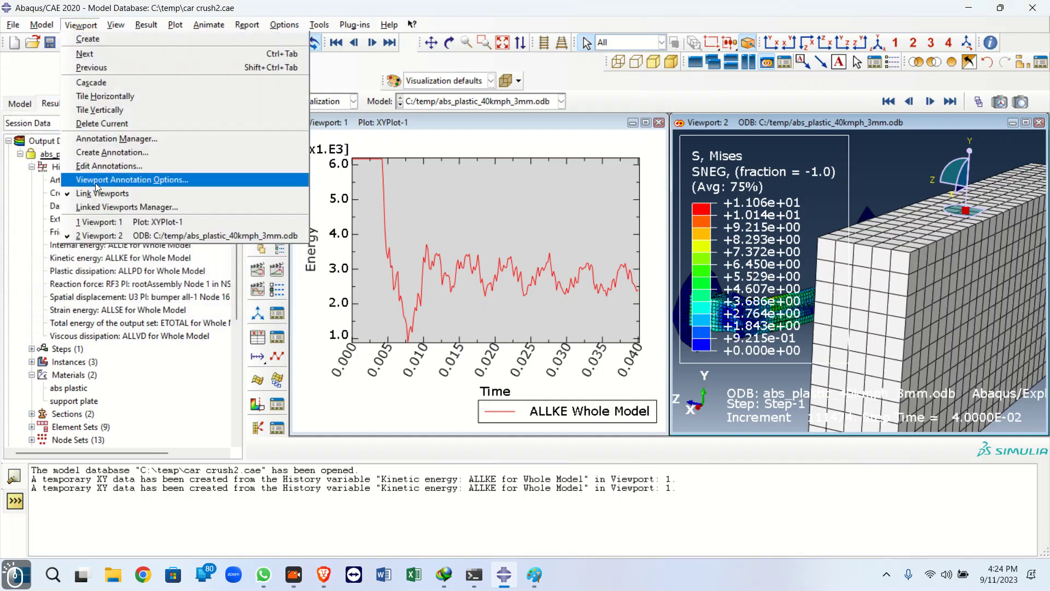
{"action": "left_click", "coordinate": [97, 178]}
{"action": "left_click", "coordinate": [40, 315]}
{"action": "left_click", "coordinate": [41, 295]}
{"action": "left_click", "coordinate": [41, 280]}
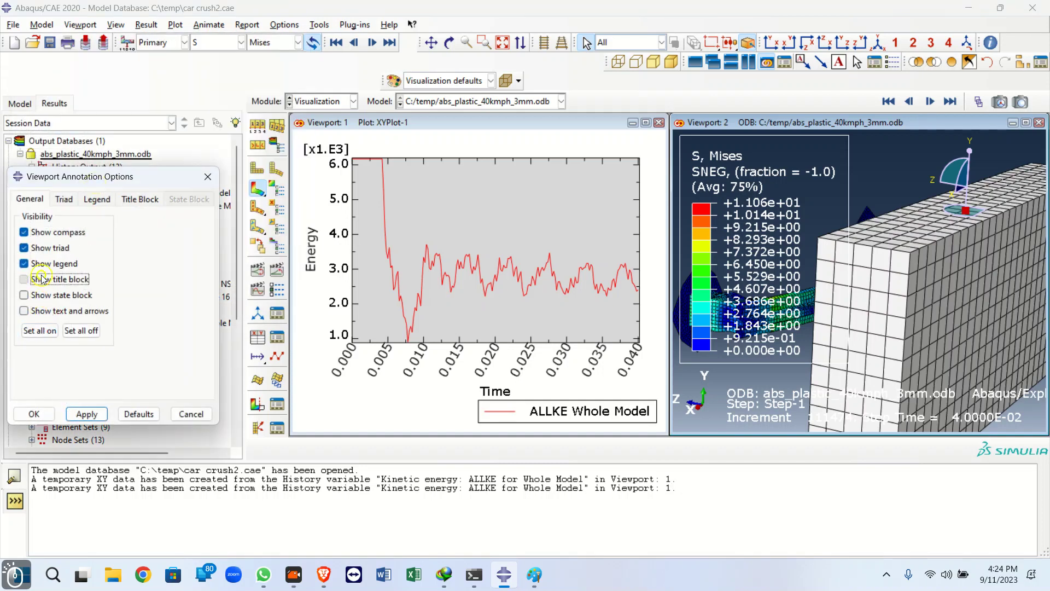
{"action": "left_click", "coordinate": [41, 263]}
{"action": "left_click", "coordinate": [47, 232]}
{"action": "left_click", "coordinate": [47, 248]}
{"action": "left_click", "coordinate": [33, 414]}
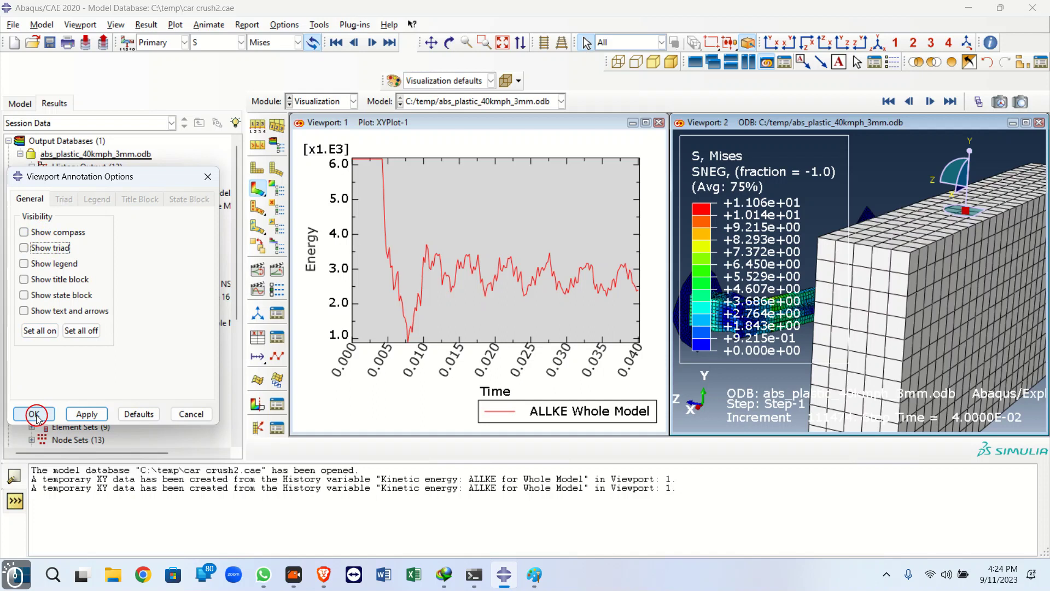
Orbit the bumper and wall, snap to preset views, and switch to parallel projection
{"action": "left_click", "coordinate": [806, 186]}
{"action": "left_click", "coordinate": [449, 42]}
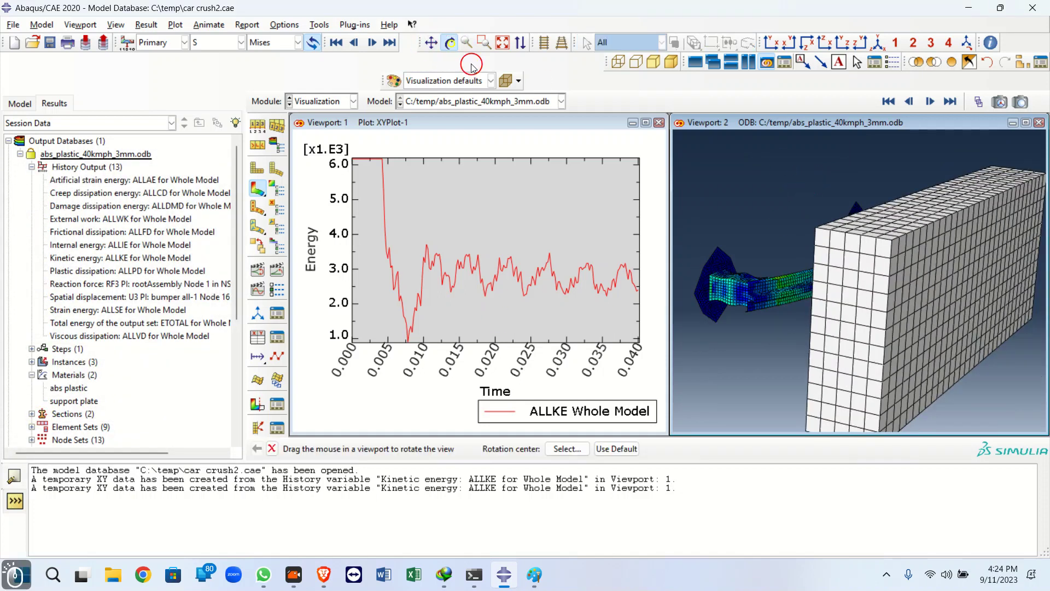
{"action": "left_click_drag", "start_coordinate": [853, 263], "coordinate": [850, 183]}
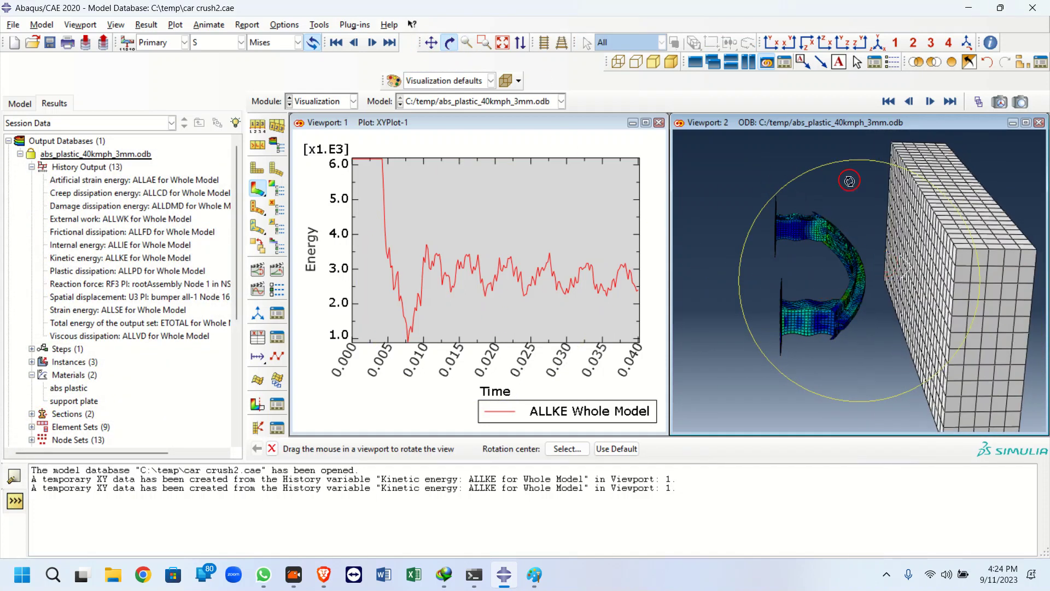
{"action": "left_click", "coordinate": [776, 43]}
{"action": "left_click", "coordinate": [793, 44]}
{"action": "left_click", "coordinate": [817, 47]}
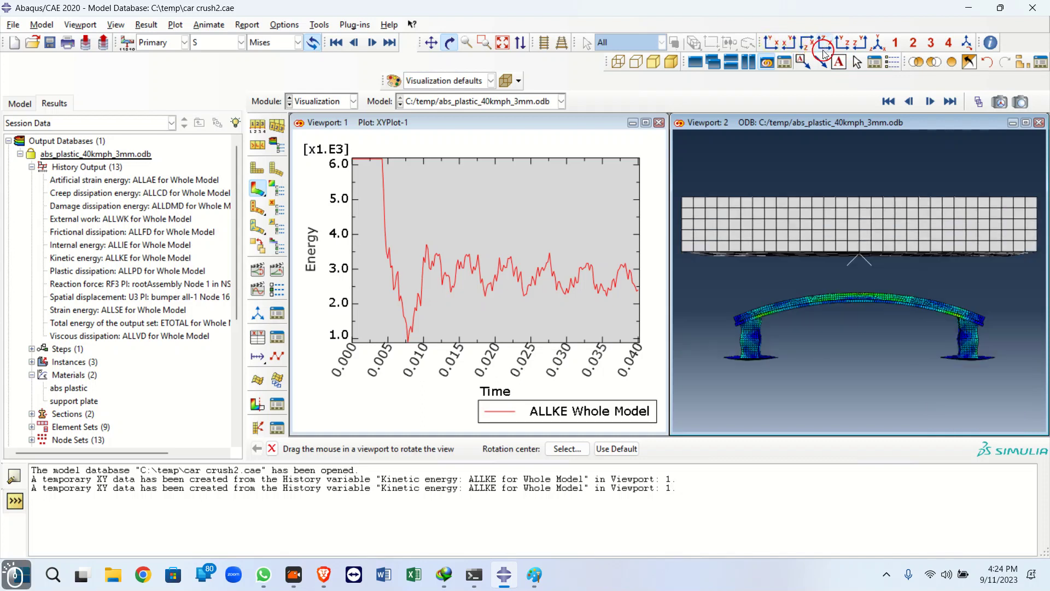
{"action": "left_click", "coordinate": [547, 47]}
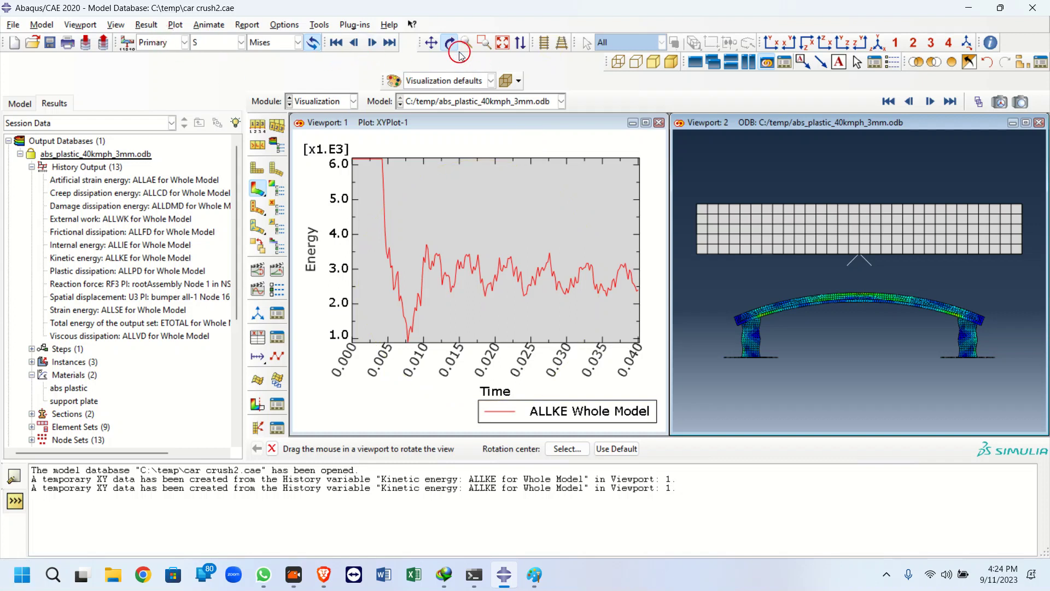
{"action": "left_click", "coordinate": [451, 80]}
Start the time-history animation and bring up the XY time tracker settings in Animation Options
{"action": "left_click", "coordinate": [276, 272]}
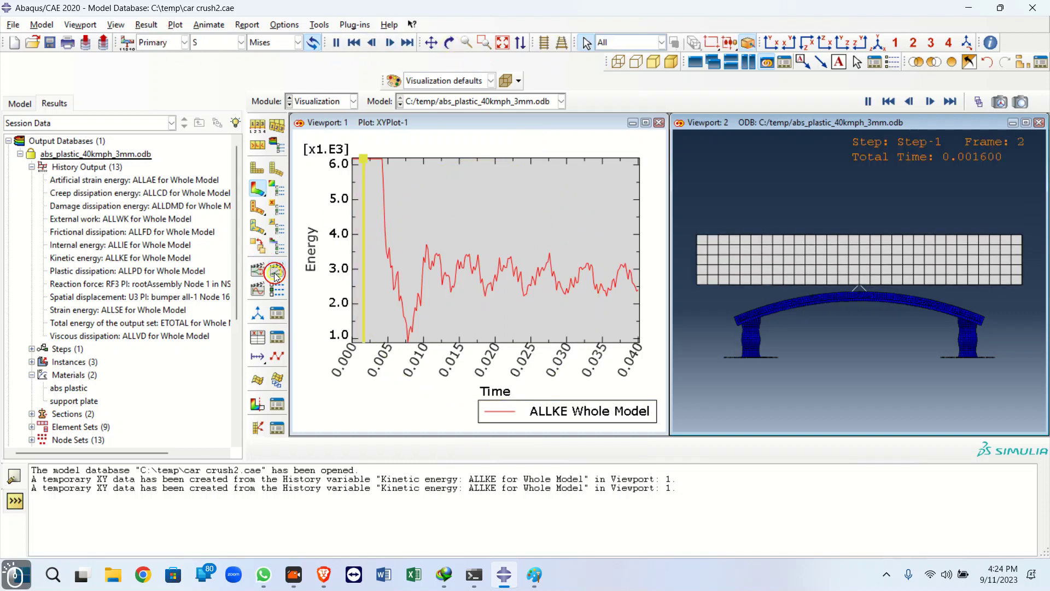
{"action": "left_click", "coordinate": [266, 322]}
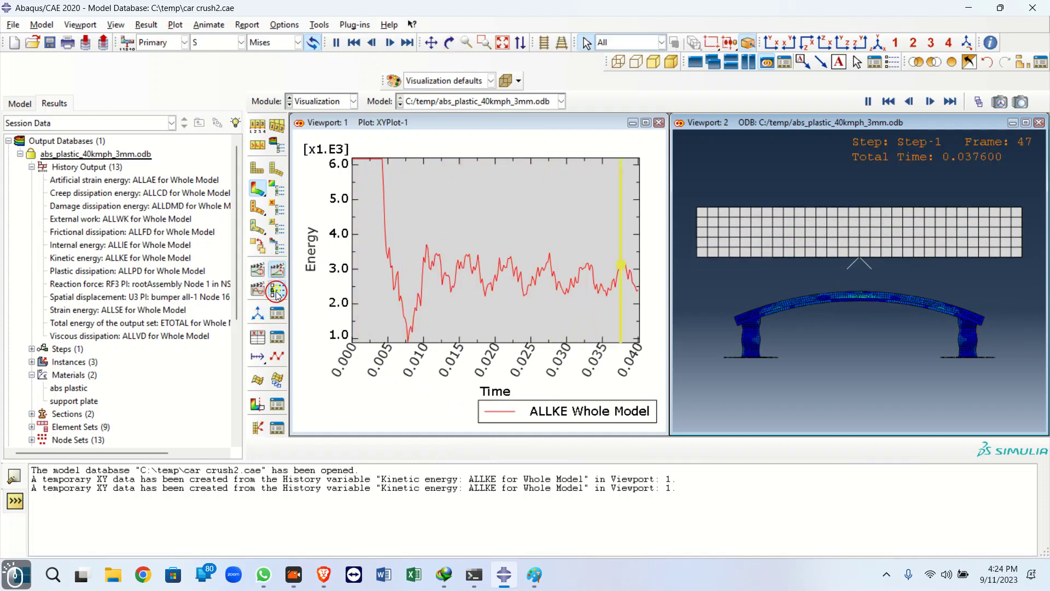
{"action": "left_click_drag", "start_coordinate": [432, 512], "coordinate": [204, 181]}
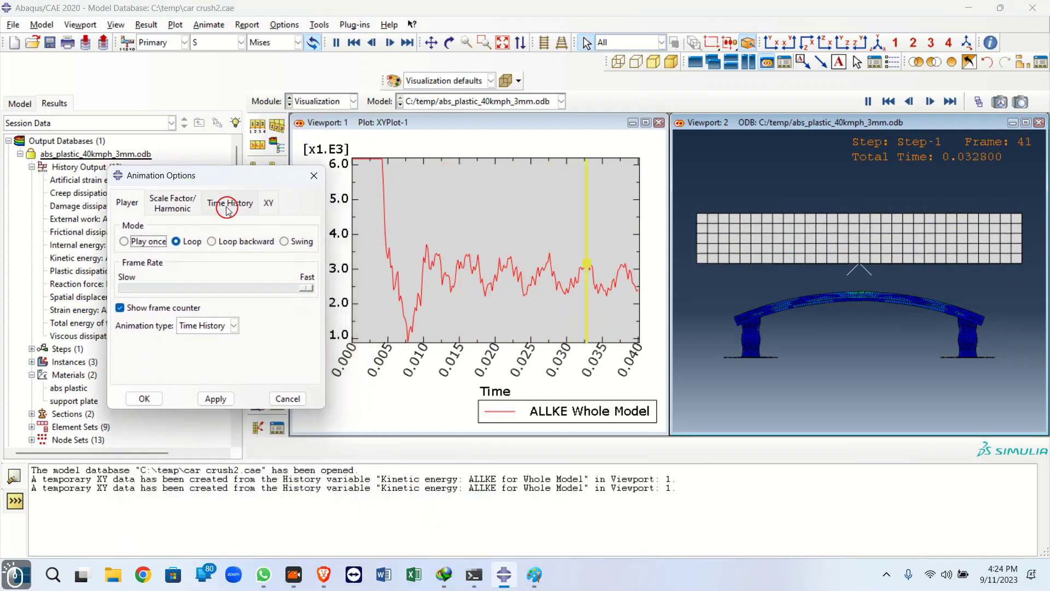
{"action": "left_click", "coordinate": [229, 203]}
{"action": "left_click", "coordinate": [268, 202]}
{"action": "left_click", "coordinate": [244, 205]}
{"action": "left_click", "coordinate": [268, 202]}
{"action": "left_click", "coordinate": [132, 327]}
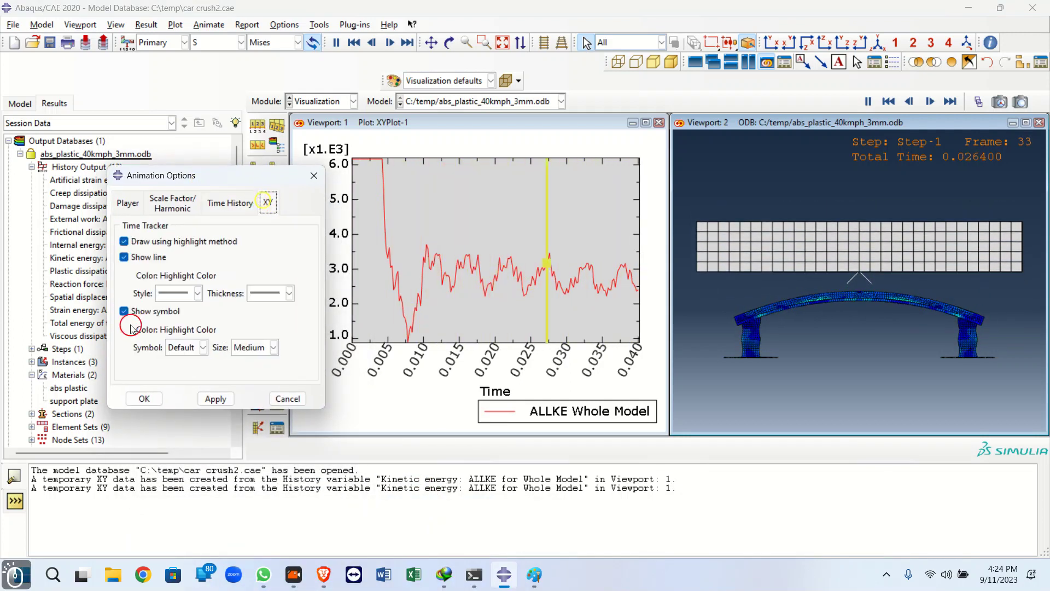
Turn off highlight colour for the tracker and apply a red tracker line
{"action": "left_click", "coordinate": [124, 311]}
{"action": "left_click", "coordinate": [125, 310]}
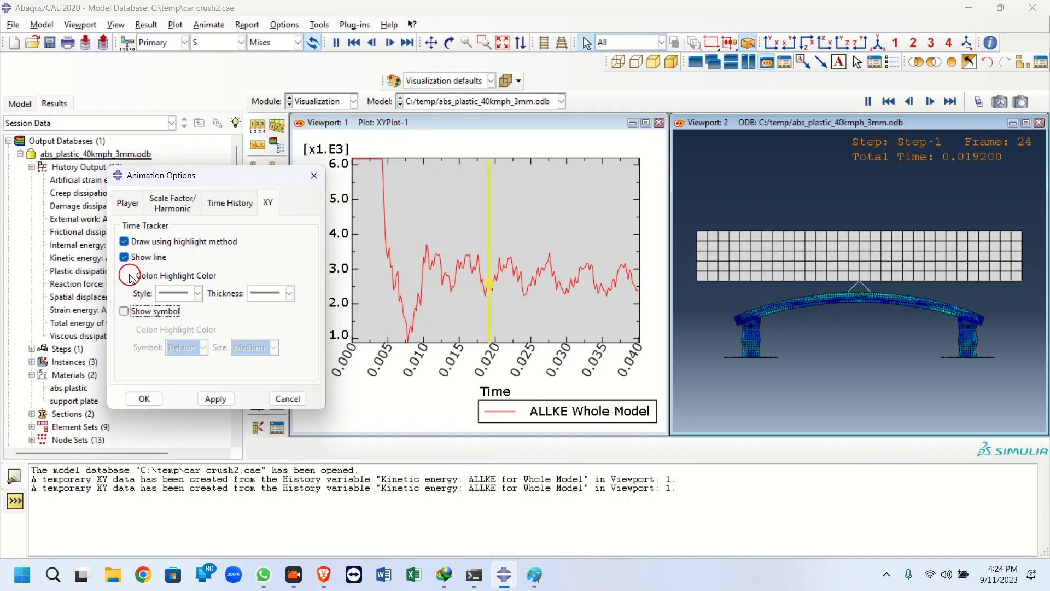
{"action": "left_click", "coordinate": [143, 242]}
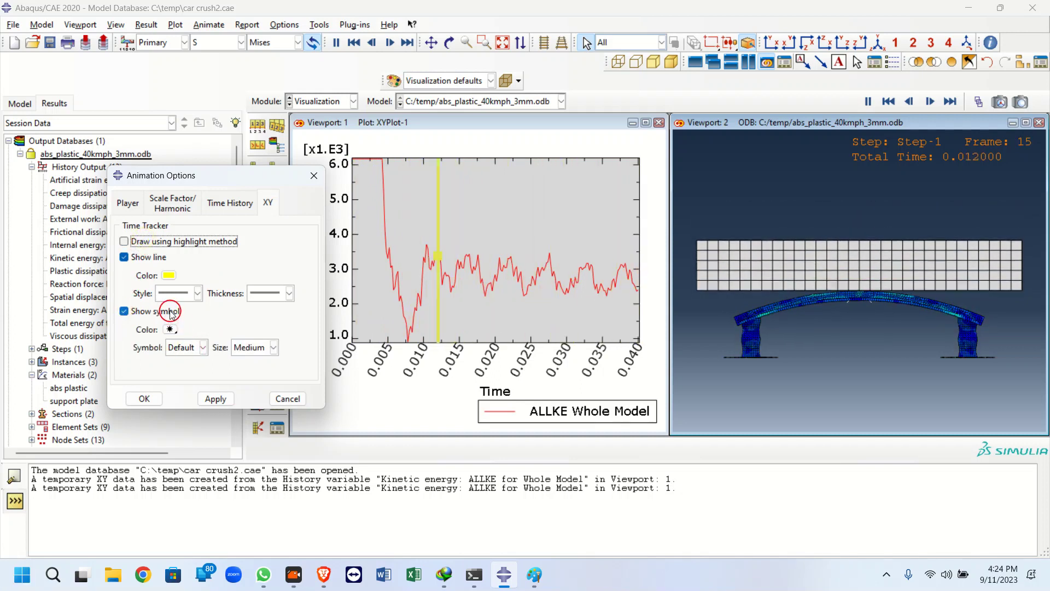
{"action": "left_click", "coordinate": [168, 275]}
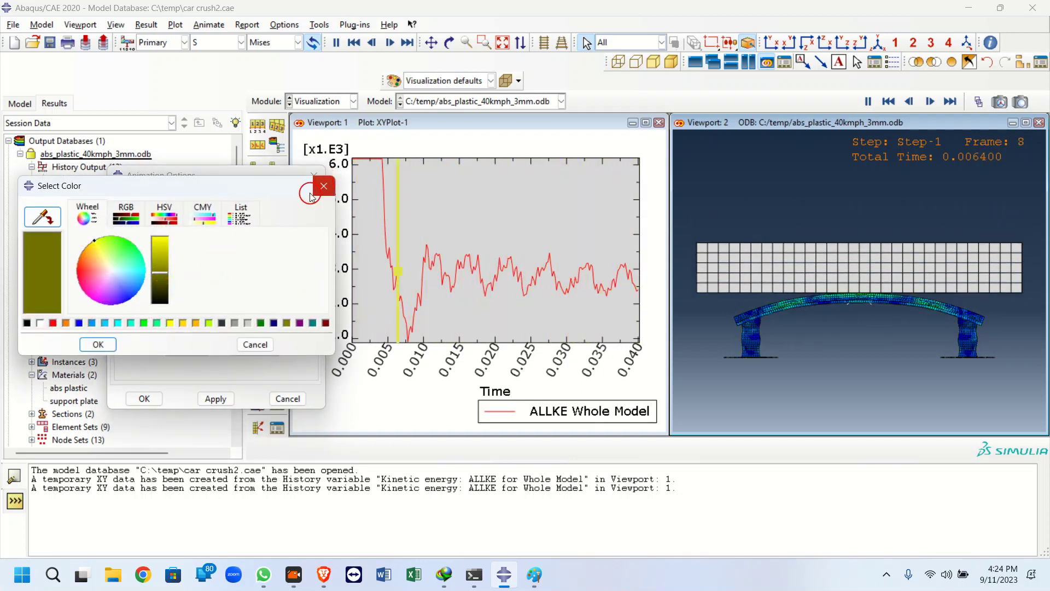
{"action": "left_click", "coordinate": [52, 322]}
{"action": "left_click", "coordinate": [102, 345]}
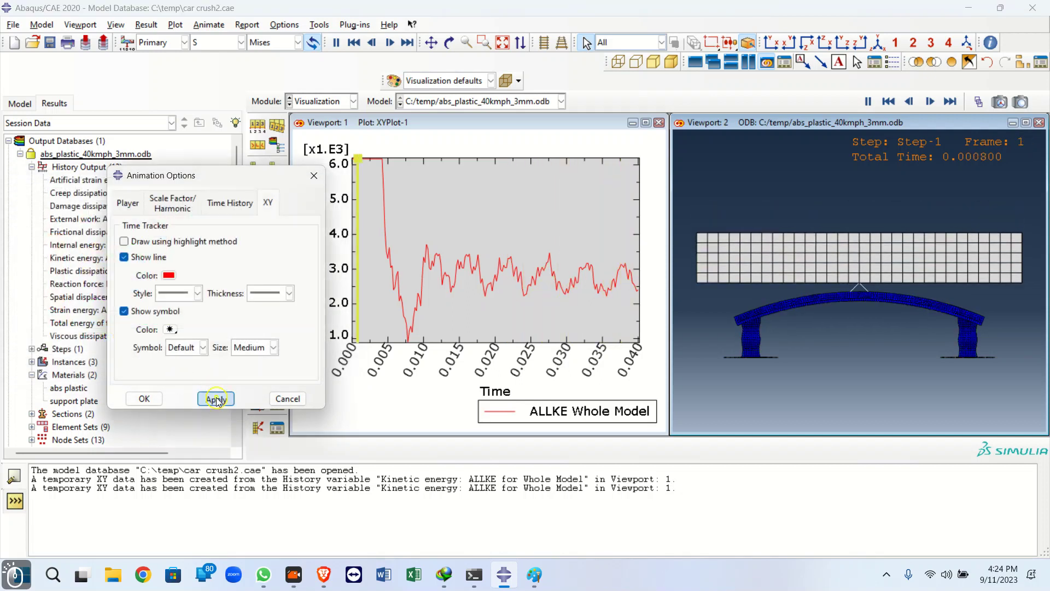
{"action": "left_click", "coordinate": [215, 398]}
Change the tracker line to black and use a large diamond symbol
{"action": "left_click", "coordinate": [169, 275]}
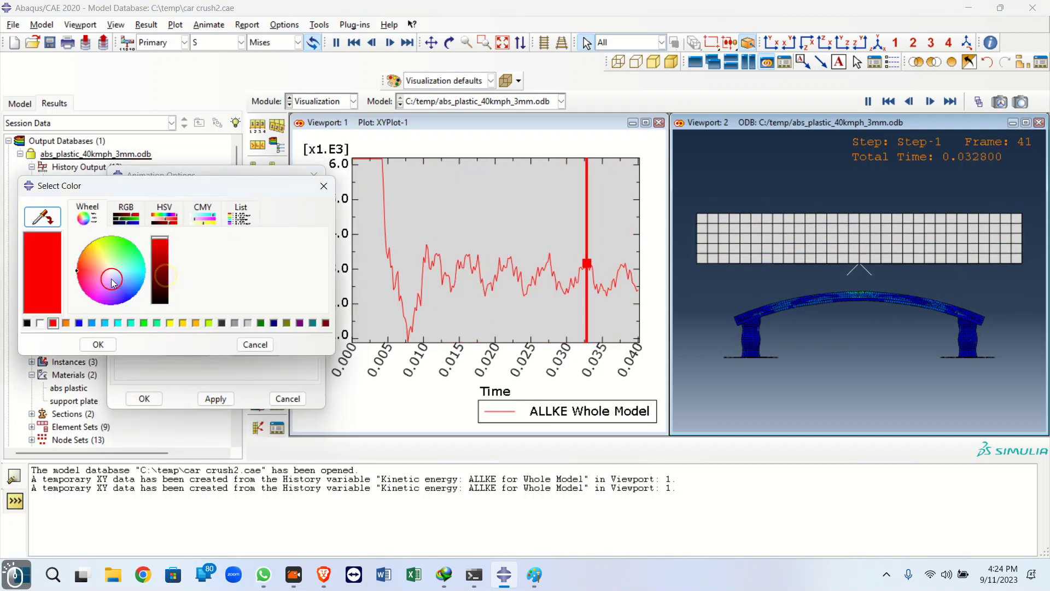
{"action": "left_click", "coordinate": [26, 323]}
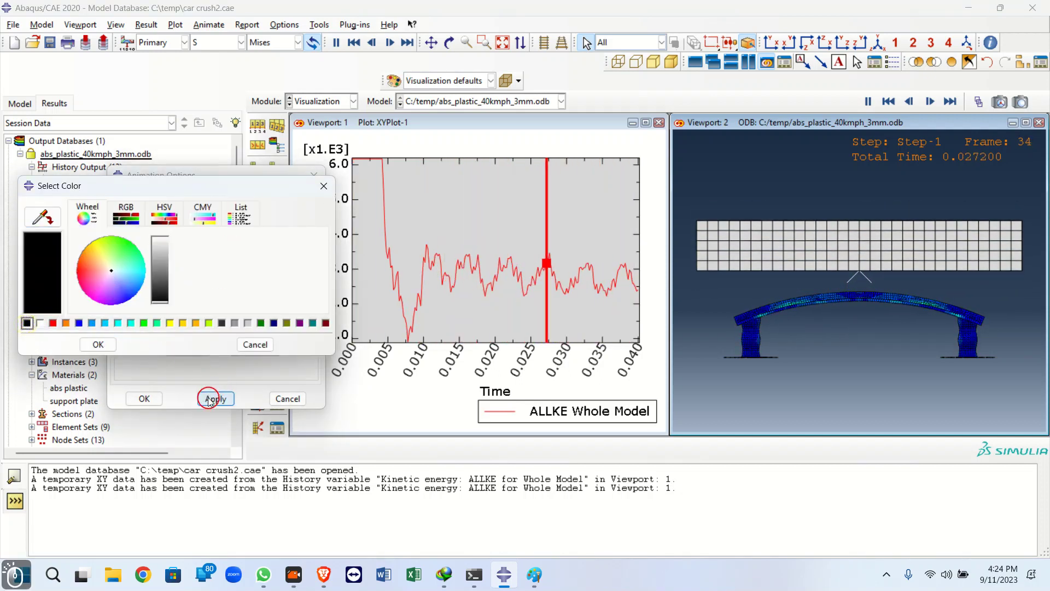
{"action": "left_click", "coordinate": [98, 344]}
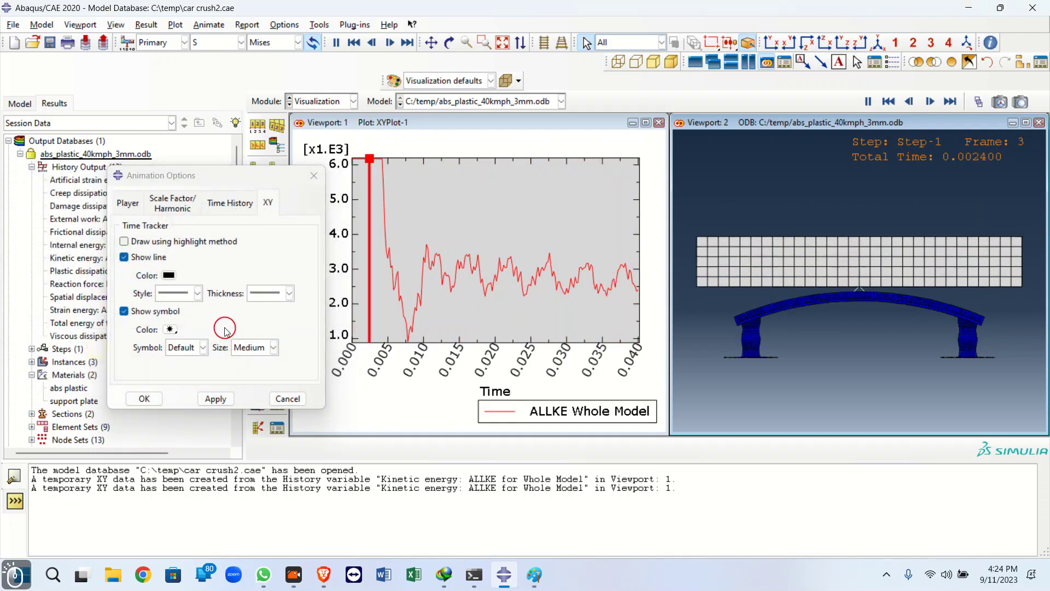
{"action": "left_click", "coordinate": [177, 346]}
{"action": "left_click", "coordinate": [181, 393]}
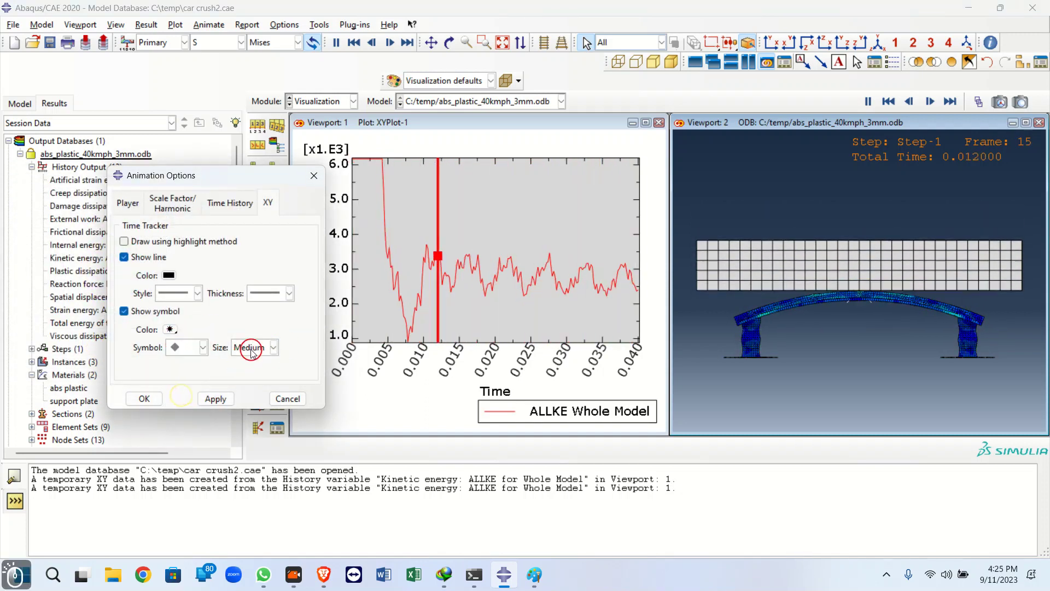
{"action": "left_click", "coordinate": [273, 347]}
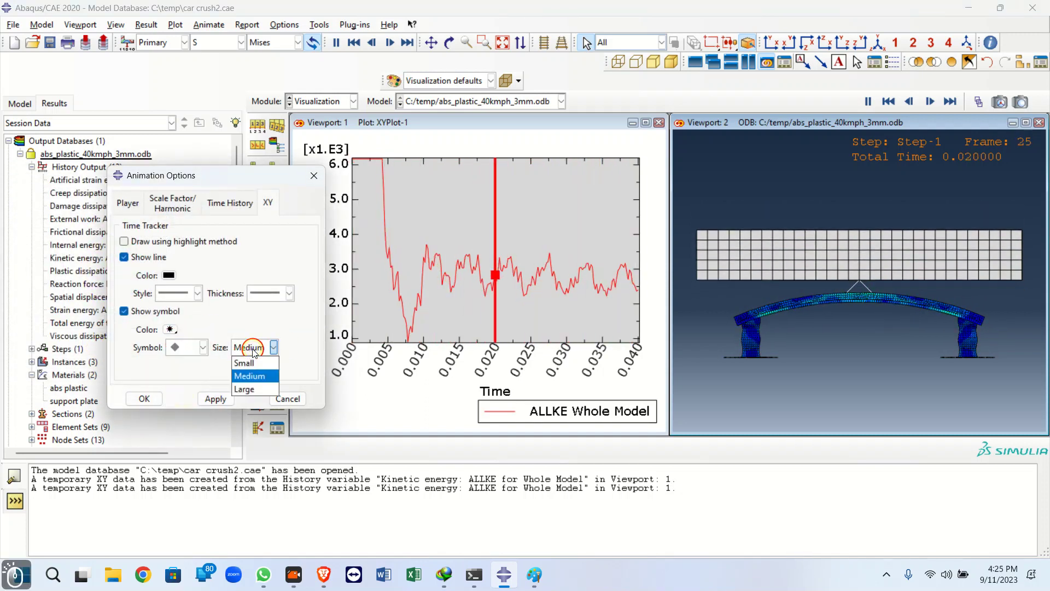
{"action": "left_click", "coordinate": [253, 388]}
{"action": "left_click", "coordinate": [214, 399]}
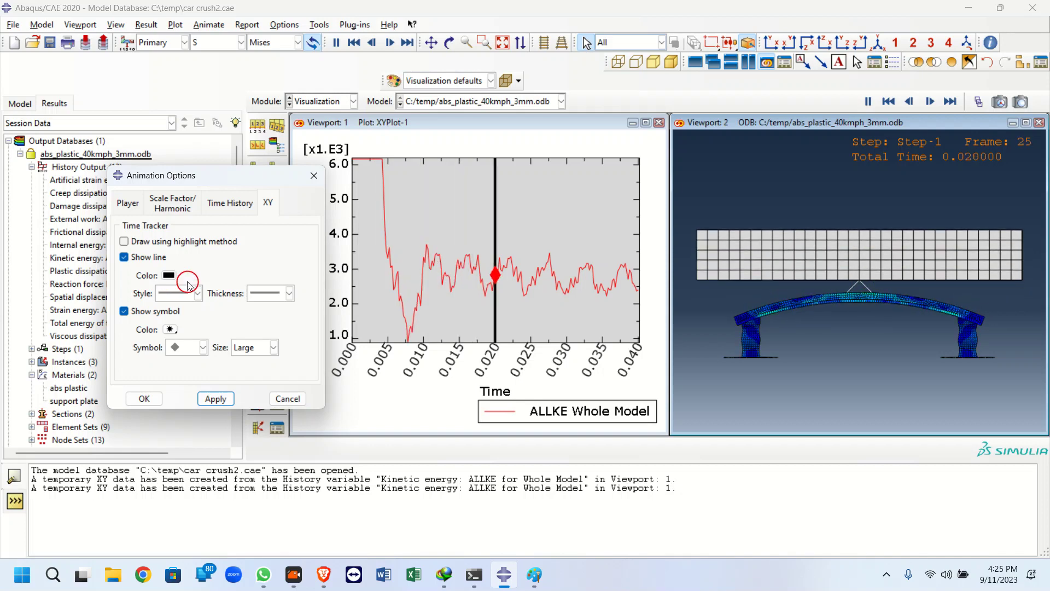
Make the tracker line the thinnest thickness with a dotted style and apply
{"action": "left_click", "coordinate": [288, 293]}
{"action": "left_click", "coordinate": [260, 316]}
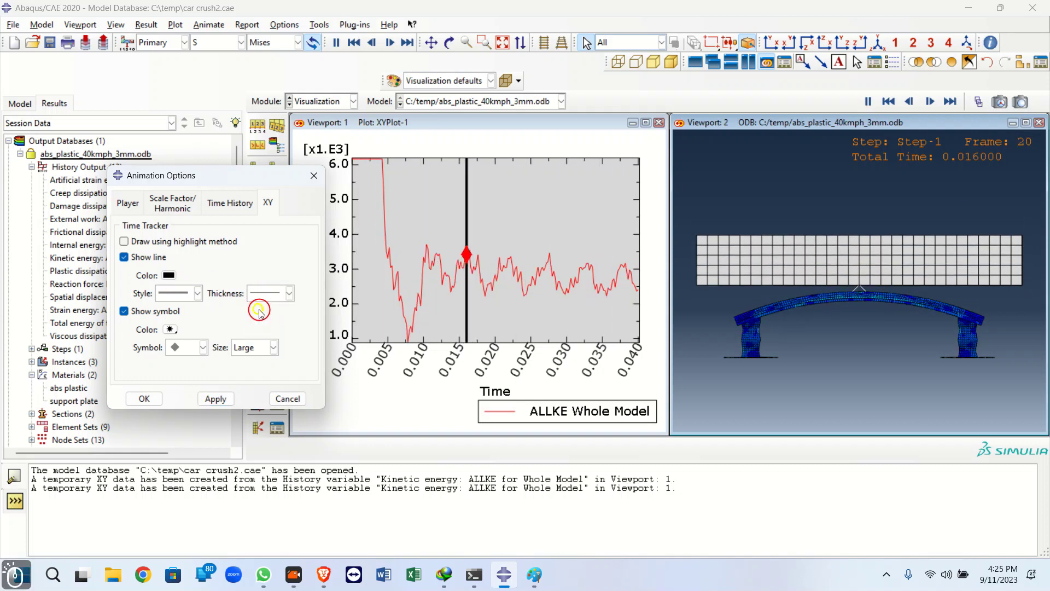
{"action": "left_click", "coordinate": [189, 296]}
{"action": "left_click", "coordinate": [174, 349]}
{"action": "left_click", "coordinate": [216, 398]}
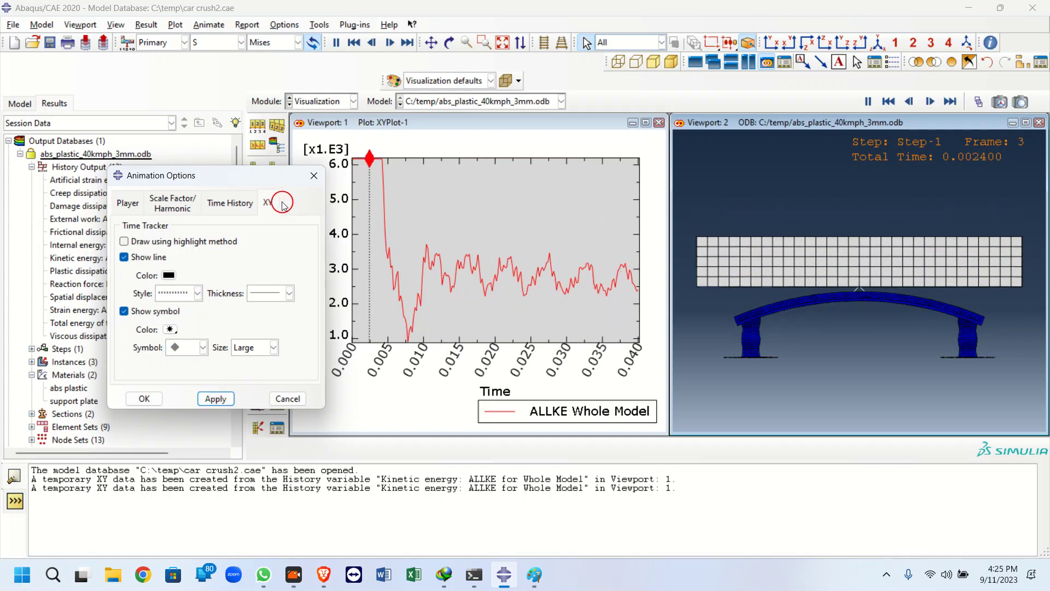
Set the Player frame rate to medium, apply it, and stop the animation at frame 0
{"action": "left_click_drag", "start_coordinate": [277, 175], "coordinate": [177, 228]}
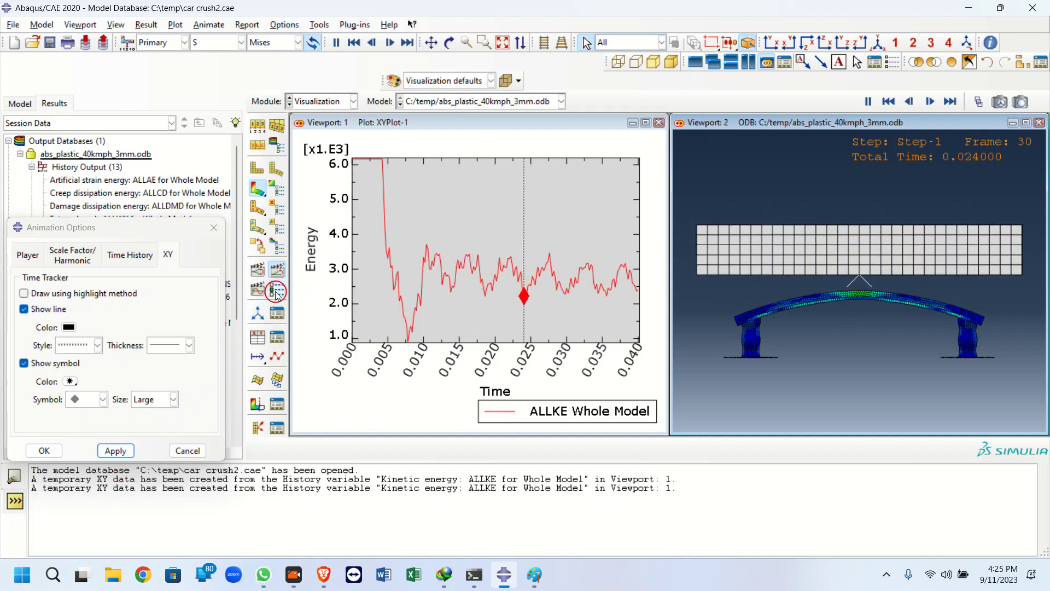
{"action": "left_click", "coordinate": [26, 253]}
{"action": "left_click_drag", "start_coordinate": [168, 345], "coordinate": [104, 341]}
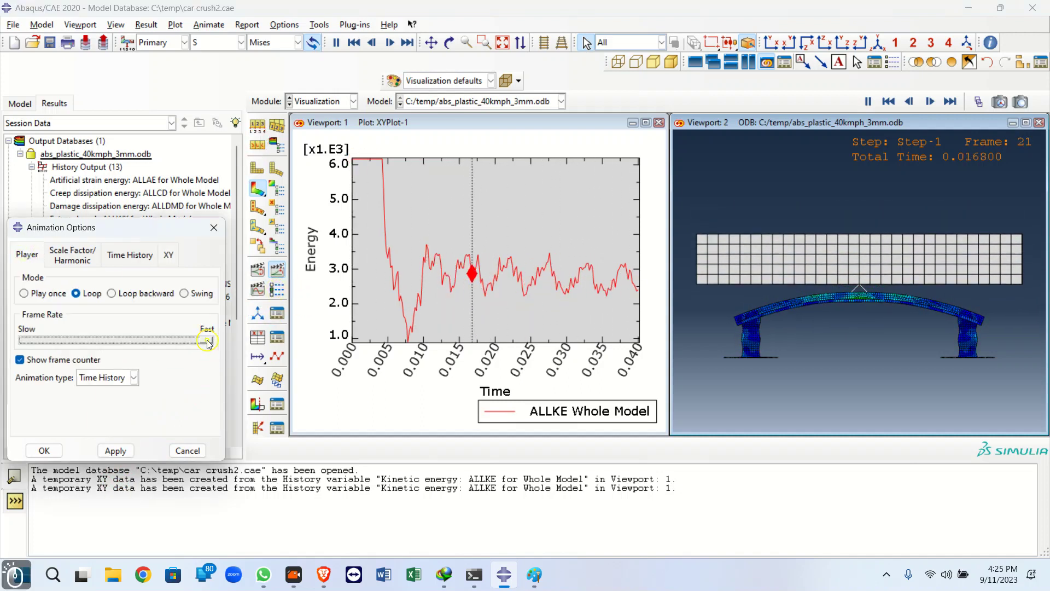
{"action": "left_click", "coordinate": [114, 451]}
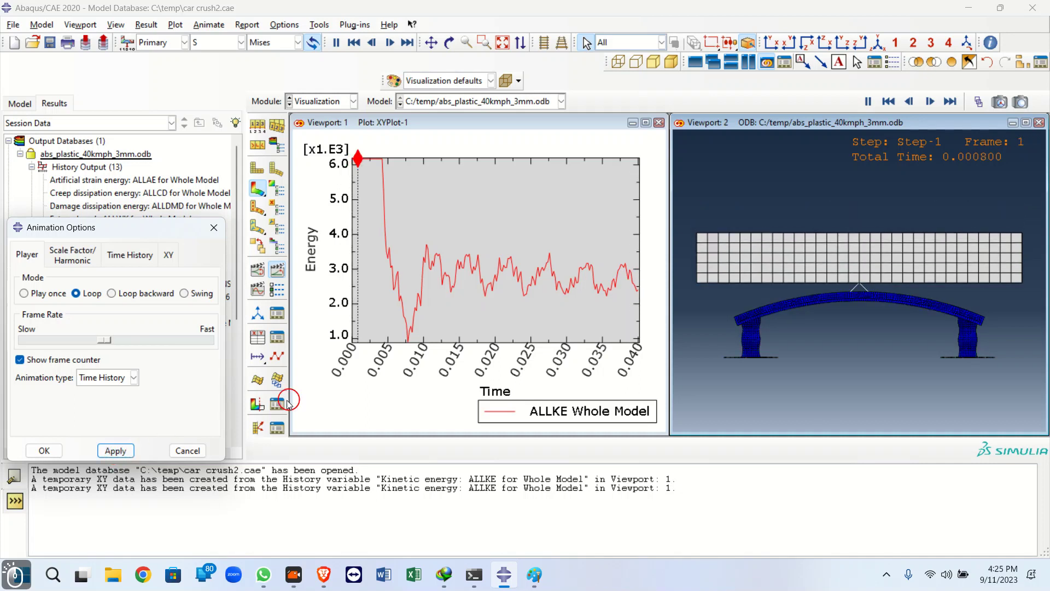
{"action": "left_click", "coordinate": [890, 102]}
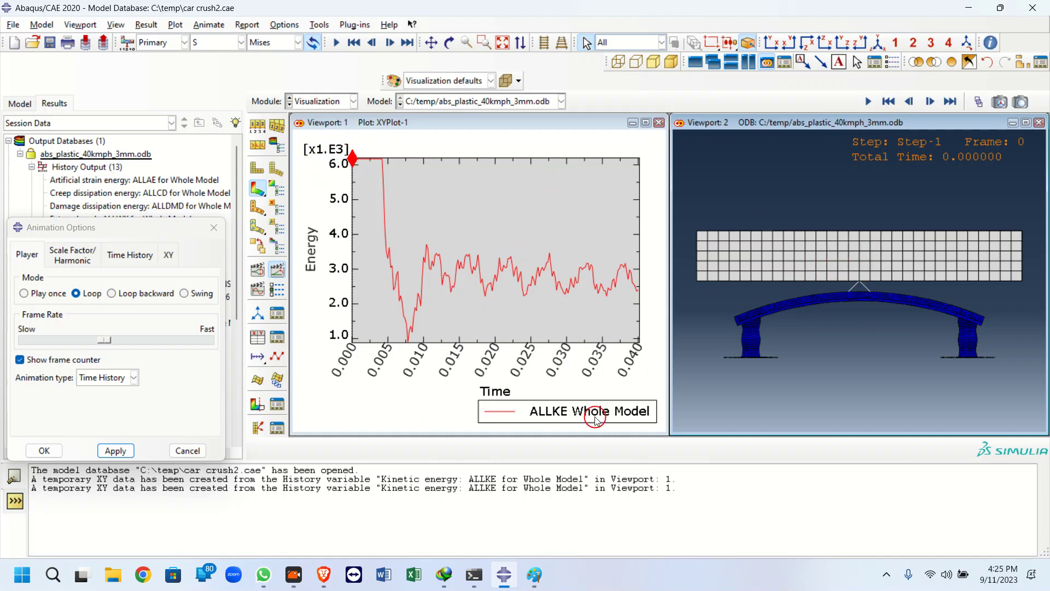
{"action": "left_click", "coordinate": [535, 574]}
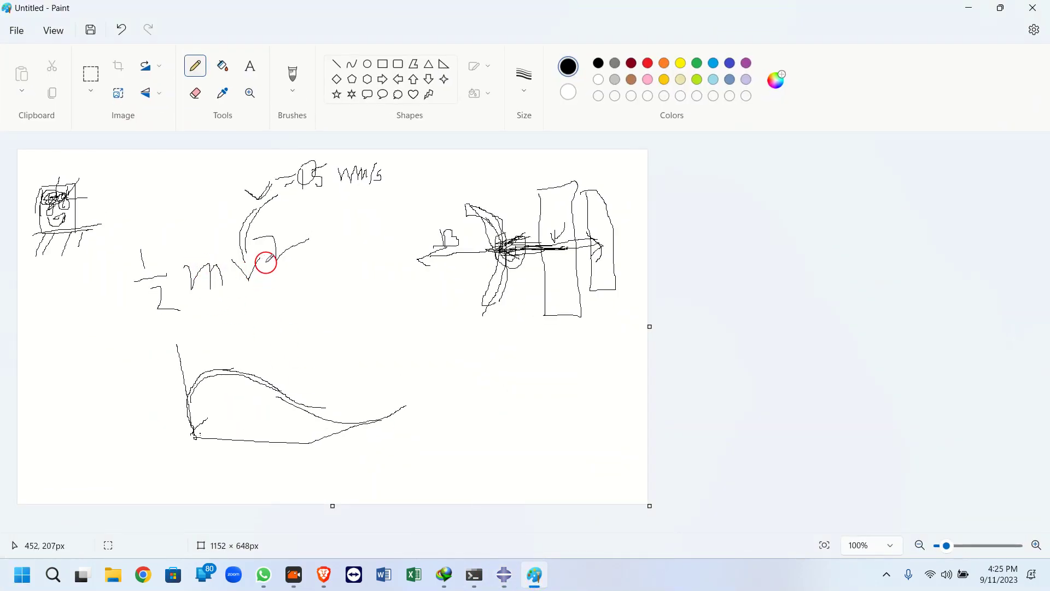
Handwrite the ½m×5 kinetic energy formula linked to the 5 m/s note, then minimize Paint
{"action": "mouse_move", "coordinate": [261, 216]}
{"action": "left_mouse_down"}
{"action": "mouse_move", "coordinate": [306, 180]}
{"action": "mouse_move", "coordinate": [301, 170]}
{"action": "mouse_move", "coordinate": [332, 179]}
{"action": "mouse_move", "coordinate": [339, 210]}
{"action": "mouse_move", "coordinate": [331, 202]}
{"action": "mouse_move", "coordinate": [374, 219]}
{"action": "left_mouse_up"}
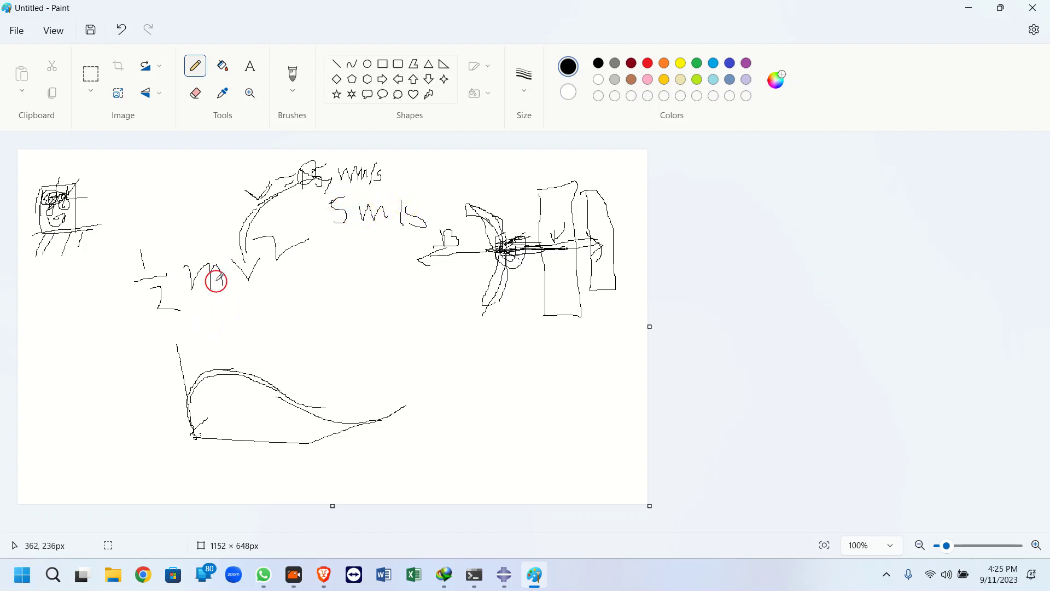
{"action": "mouse_move", "coordinate": [234, 308]}
{"action": "left_mouse_down"}
{"action": "mouse_move", "coordinate": [241, 337]}
{"action": "mouse_move", "coordinate": [273, 360]}
{"action": "left_mouse_up"}
{"action": "mouse_move", "coordinate": [202, 277]}
{"action": "left_mouse_down"}
{"action": "mouse_move", "coordinate": [276, 328]}
{"action": "mouse_move", "coordinate": [307, 314]}
{"action": "mouse_move", "coordinate": [325, 315]}
{"action": "mouse_move", "coordinate": [322, 323]}
{"action": "mouse_move", "coordinate": [361, 296]}
{"action": "left_mouse_up"}
{"action": "mouse_move", "coordinate": [358, 367]}
{"action": "left_mouse_down"}
{"action": "mouse_move", "coordinate": [335, 368]}
{"action": "mouse_move", "coordinate": [372, 371]}
{"action": "left_mouse_up"}
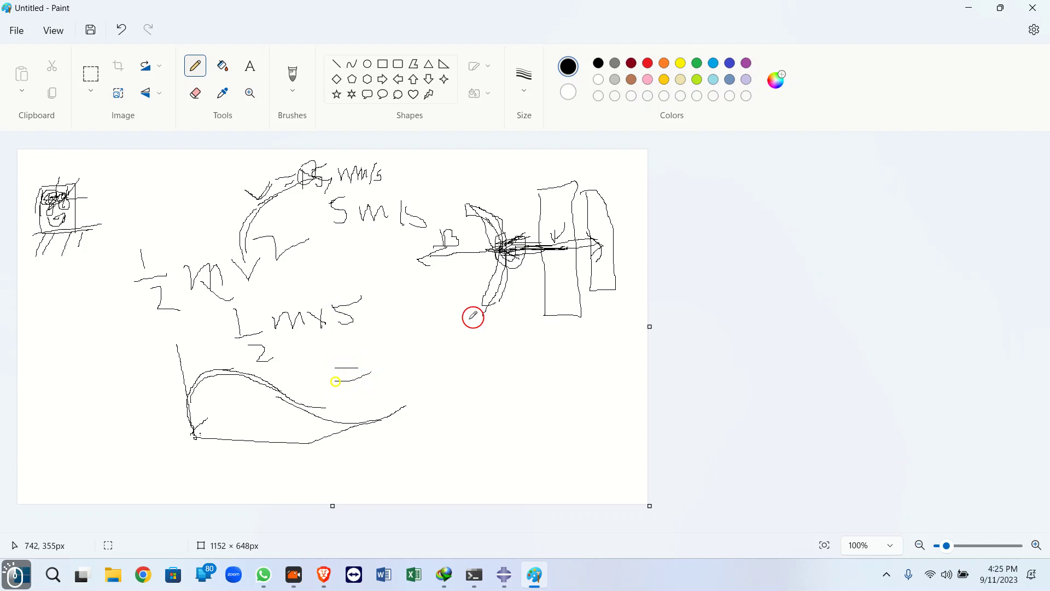
{"action": "left_click", "coordinate": [979, 8]}
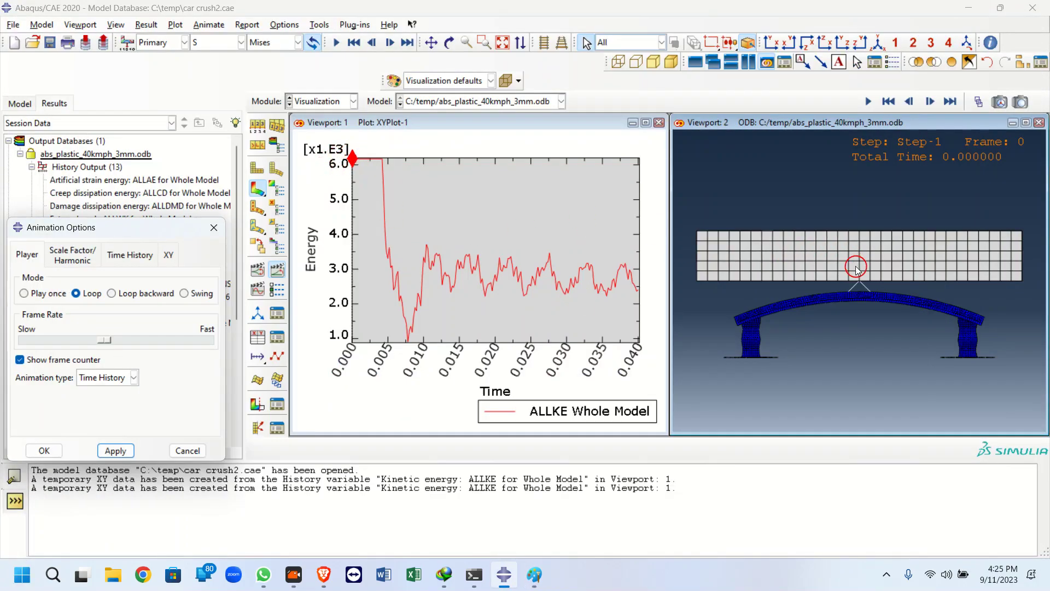
Zoom into the contact zone and step the crash animation forward to frame 9
{"action": "scroll", "coordinate": [856, 273], "scroll_direction": "up", "scroll_amount": 5}
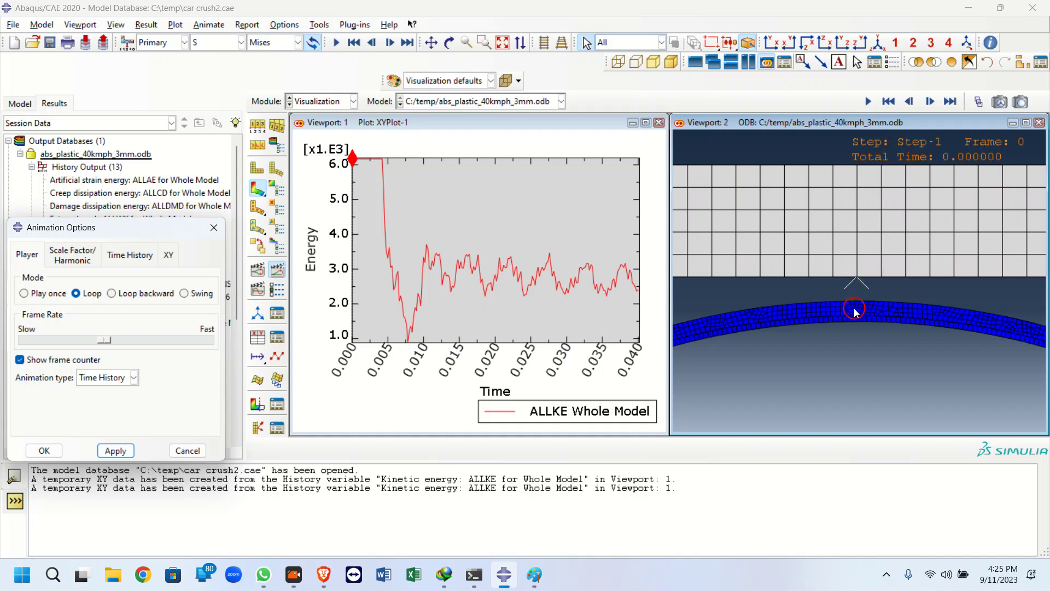
{"action": "scroll", "coordinate": [857, 311], "scroll_direction": "down", "scroll_amount": 5}
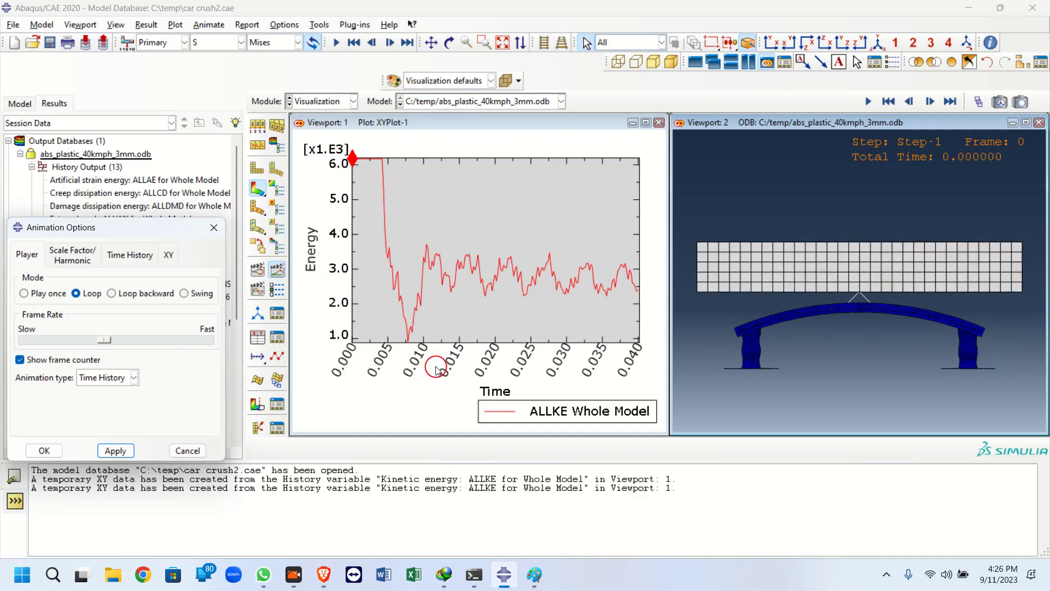
{"action": "left_click", "coordinate": [936, 102]}
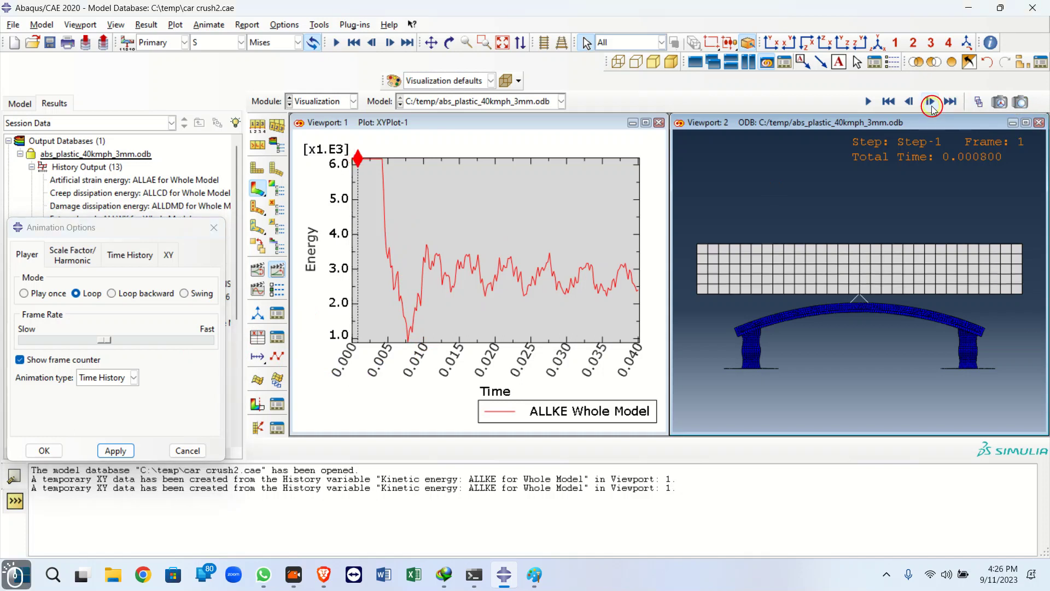
{"action": "left_click", "coordinate": [936, 102]}
{"action": "left_click", "coordinate": [936, 101]}
{"action": "left_click", "coordinate": [936, 102]}
{"action": "scroll", "coordinate": [859, 349], "scroll_direction": "up", "scroll_amount": 2}
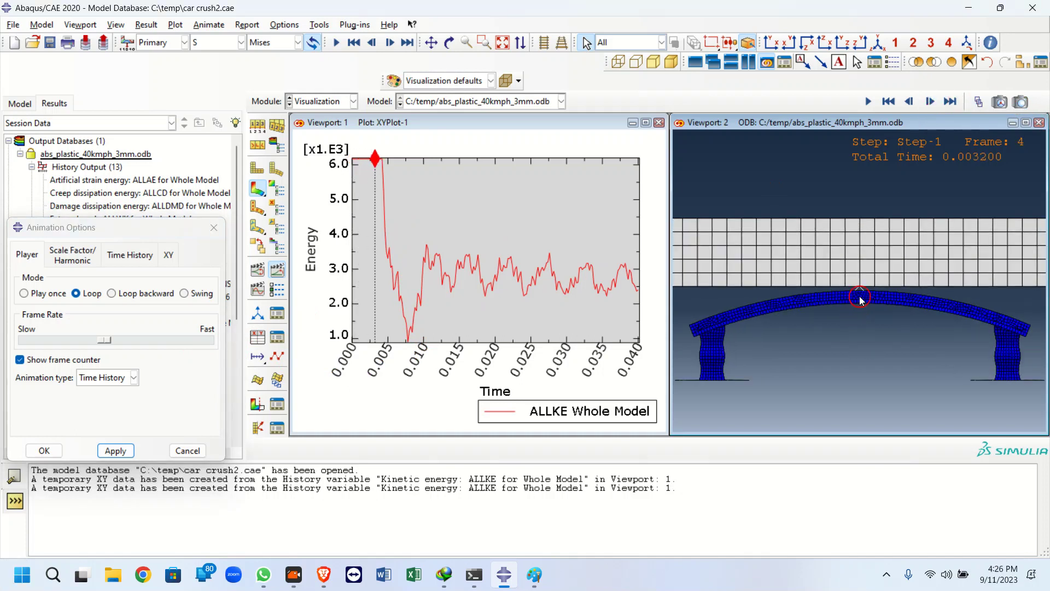
{"action": "left_click", "coordinate": [931, 102]}
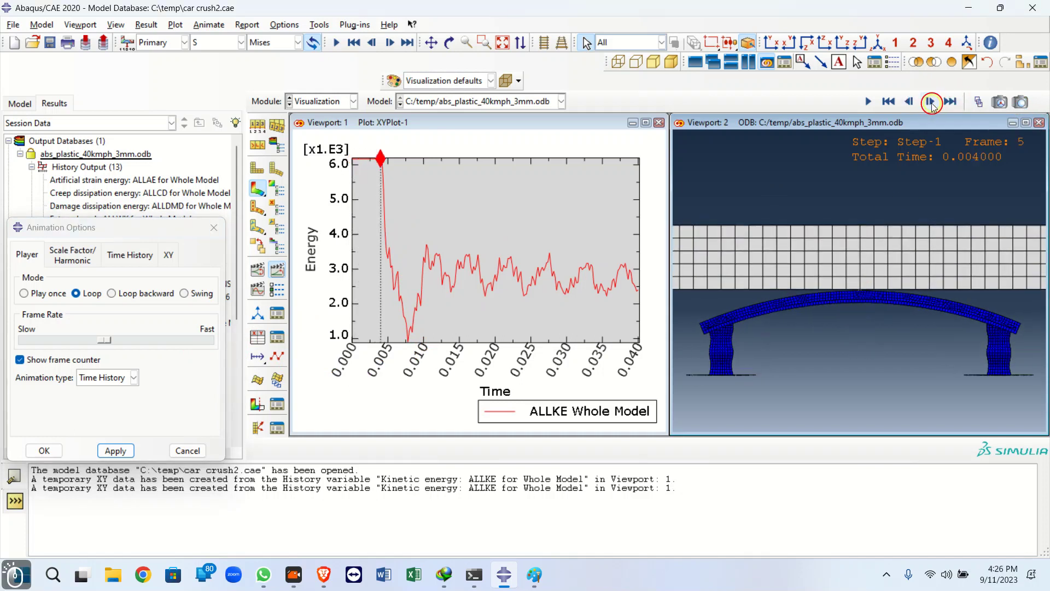
{"action": "left_click", "coordinate": [931, 101]}
{"action": "scroll", "coordinate": [829, 295], "scroll_direction": "up", "scroll_amount": 2}
{"action": "scroll", "coordinate": [829, 296], "scroll_direction": "up", "scroll_amount": 2}
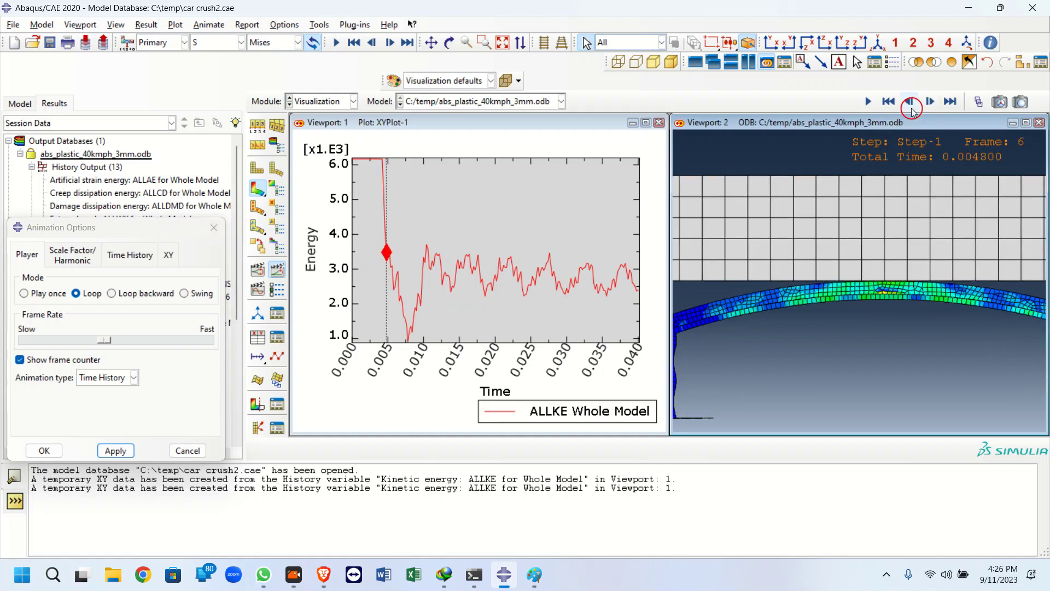
{"action": "left_click", "coordinate": [932, 102]}
{"action": "left_click", "coordinate": [931, 101]}
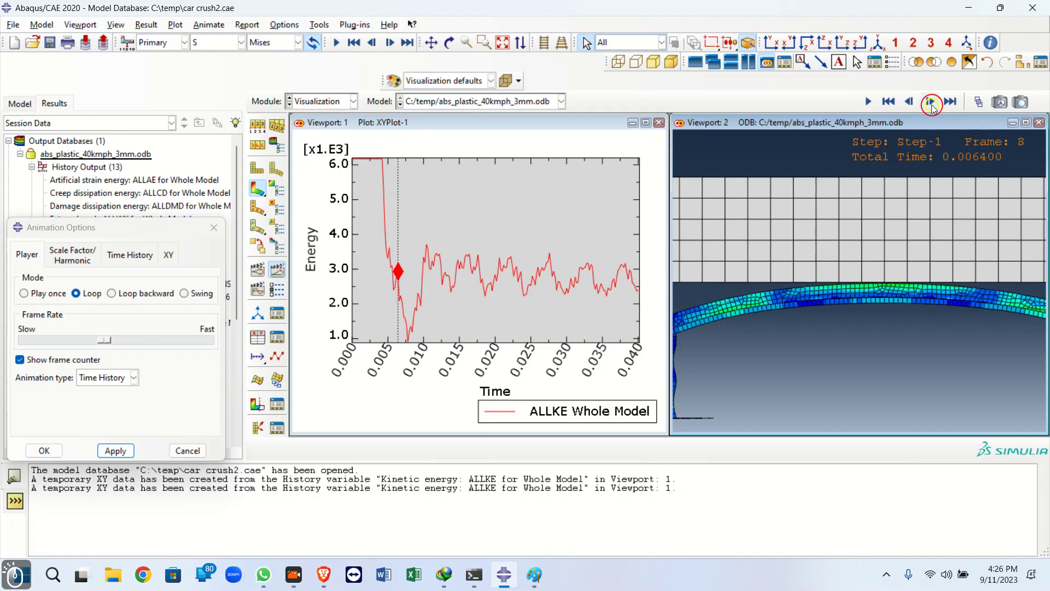
{"action": "left_click", "coordinate": [931, 102]}
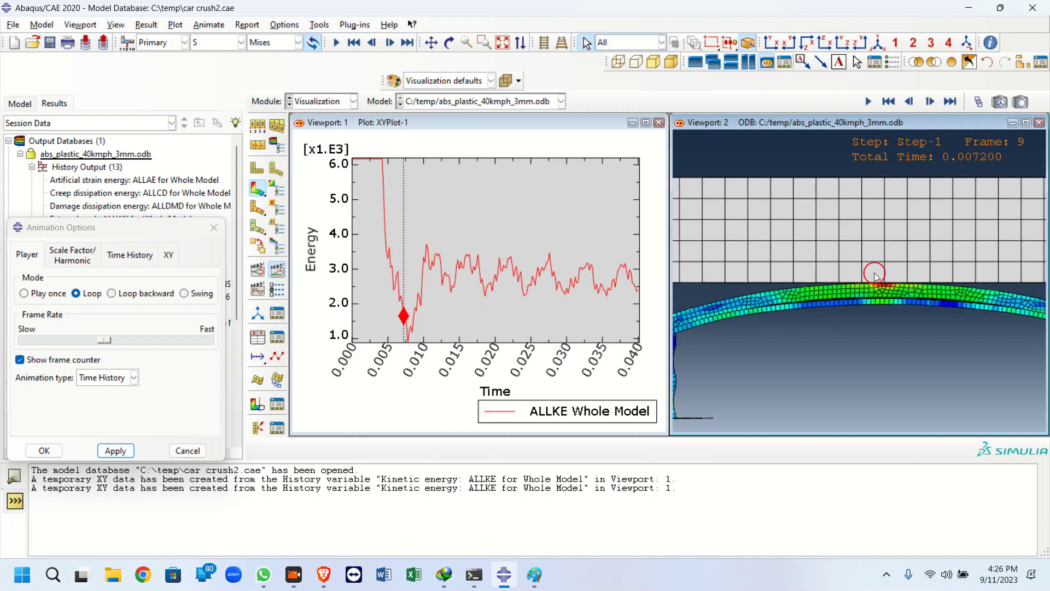
Toggle between frames 9 and 10, settling on frame 10 at time 0.008
{"action": "scroll", "coordinate": [875, 275], "scroll_direction": "up", "scroll_amount": 2}
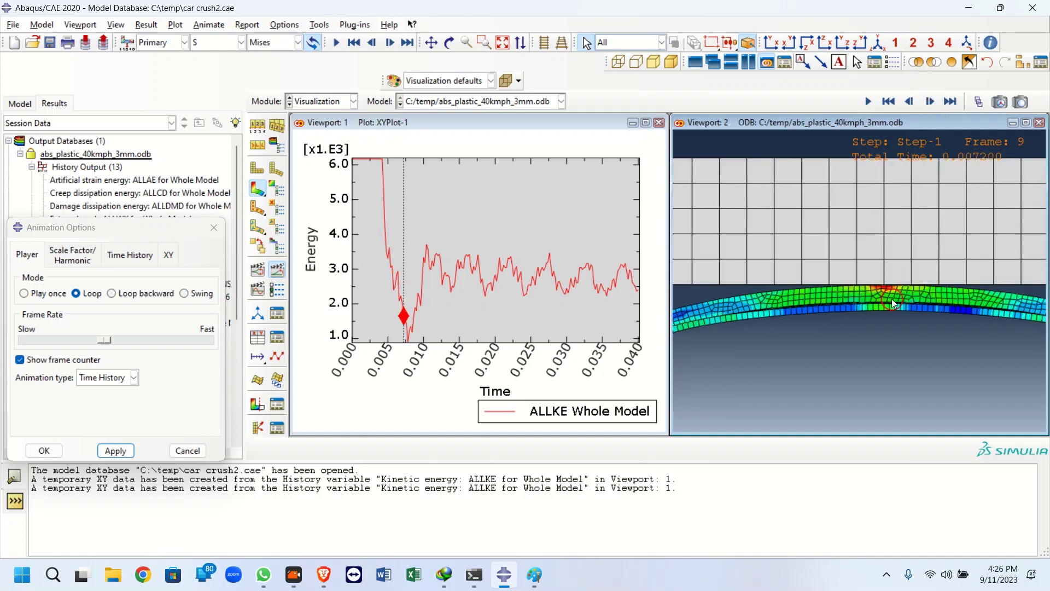
{"action": "left_click", "coordinate": [934, 103]}
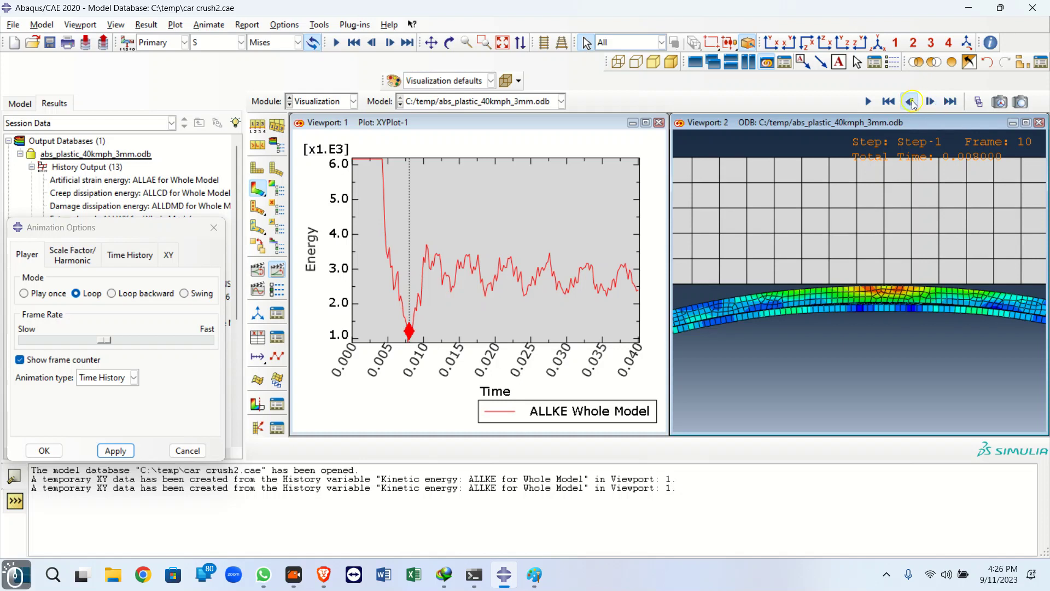
{"action": "left_click", "coordinate": [908, 102]}
{"action": "scroll", "coordinate": [890, 244], "scroll_direction": "up", "scroll_amount": 3}
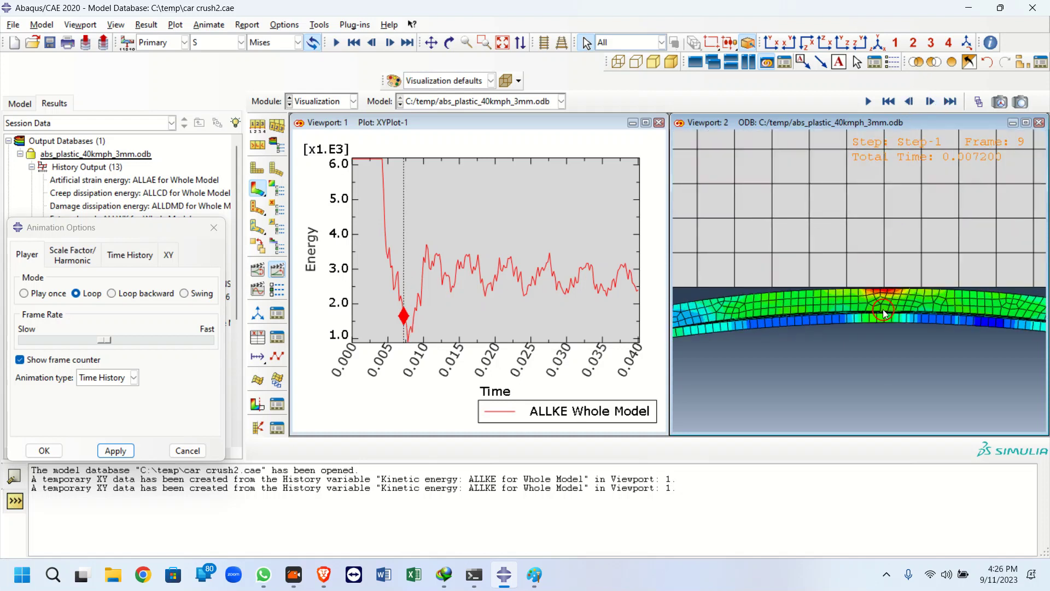
{"action": "scroll", "coordinate": [816, 306], "scroll_direction": "up", "scroll_amount": 1}
{"action": "scroll", "coordinate": [867, 291], "scroll_direction": "up", "scroll_amount": 1}
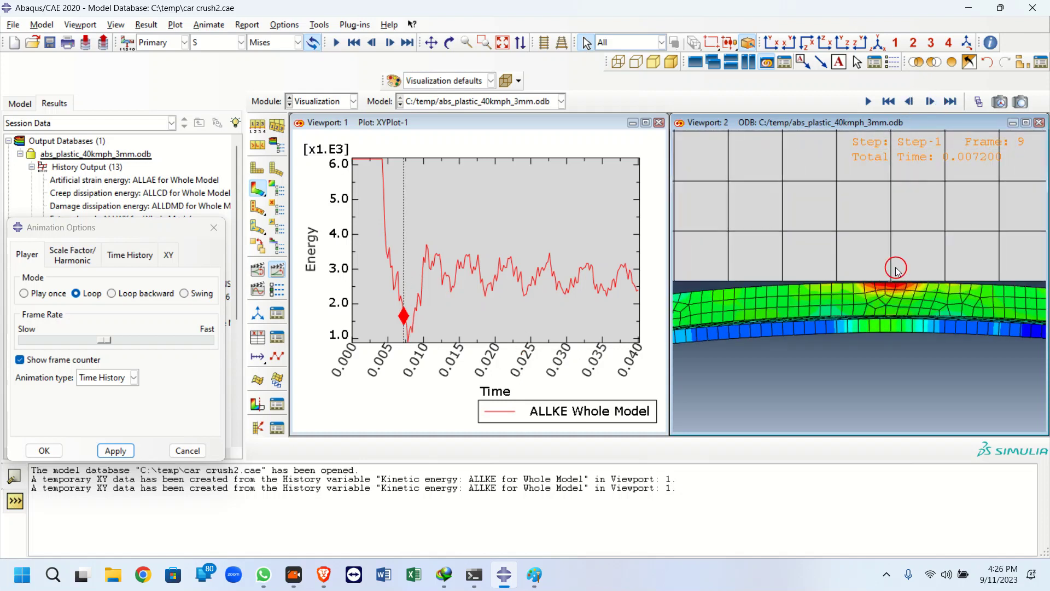
{"action": "left_click", "coordinate": [927, 103]}
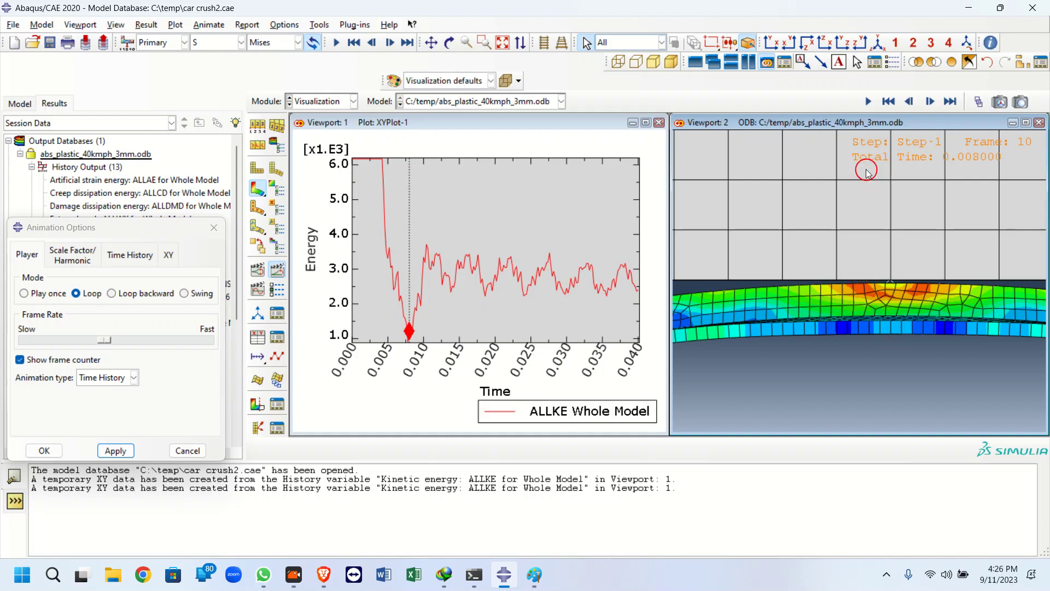
{"action": "left_click", "coordinate": [909, 102]}
{"action": "left_click", "coordinate": [932, 102]}
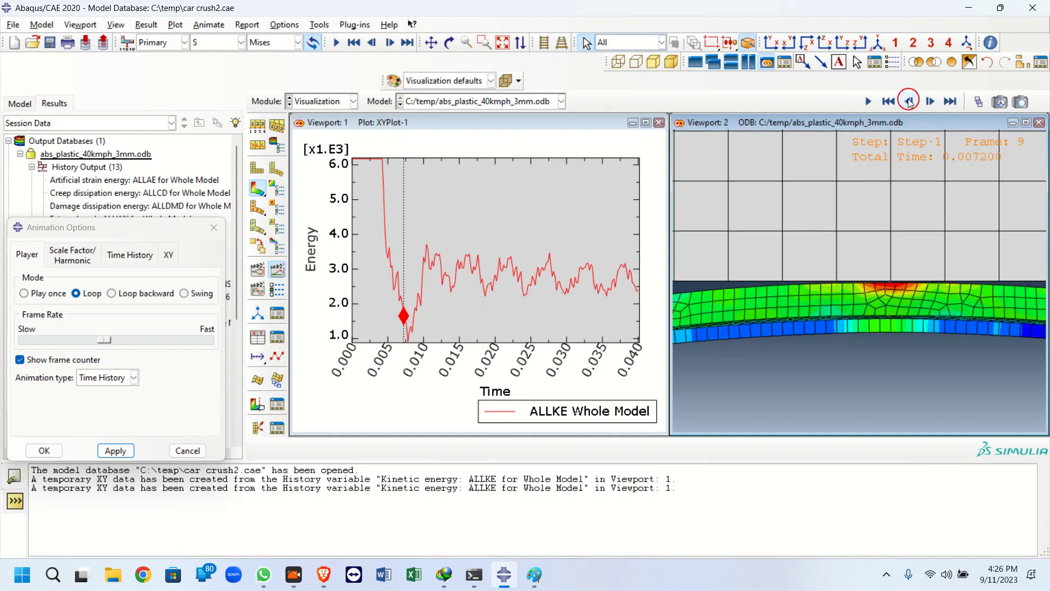
{"action": "left_click", "coordinate": [931, 103]}
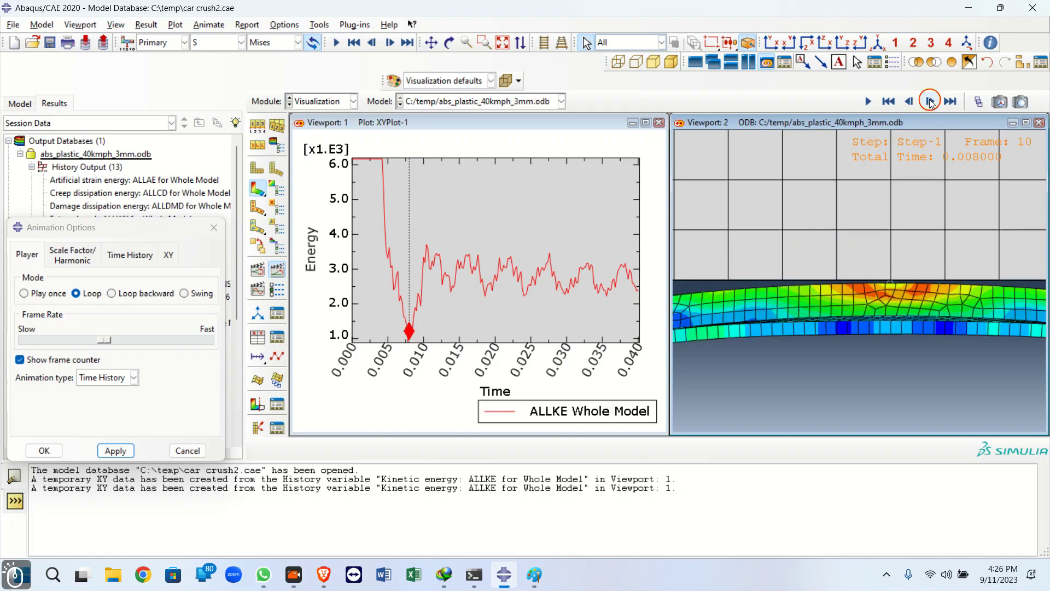
{"action": "left_click", "coordinate": [534, 575]}
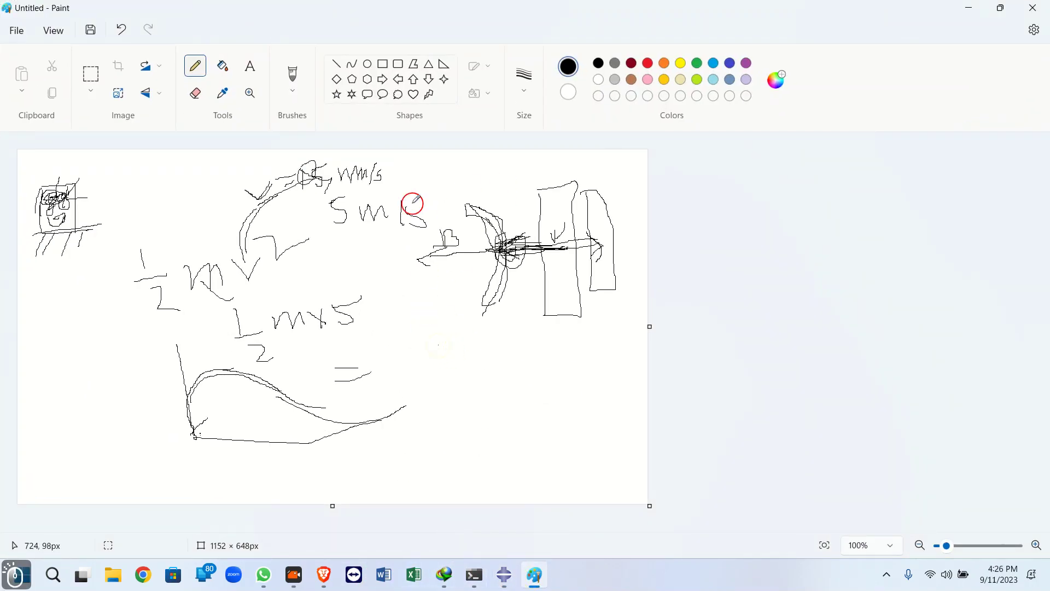
Draw a horizontal line and an arrow stroke in Paint, then return to Abaqus
{"action": "left_click_drag", "start_coordinate": [441, 337], "coordinate": [526, 345]}
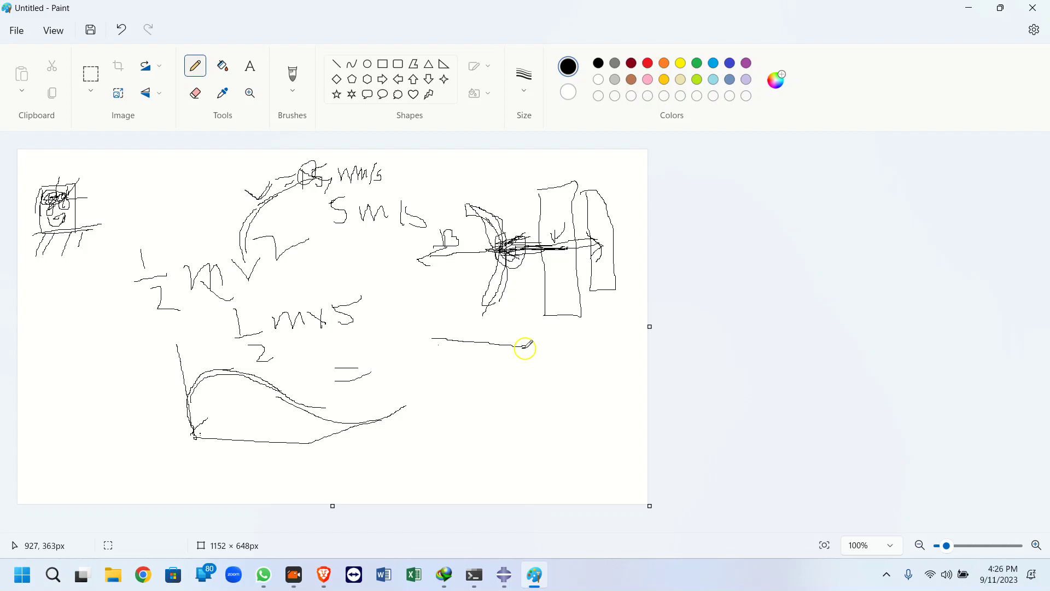
{"action": "left_click_drag", "start_coordinate": [475, 367], "coordinate": [520, 354]}
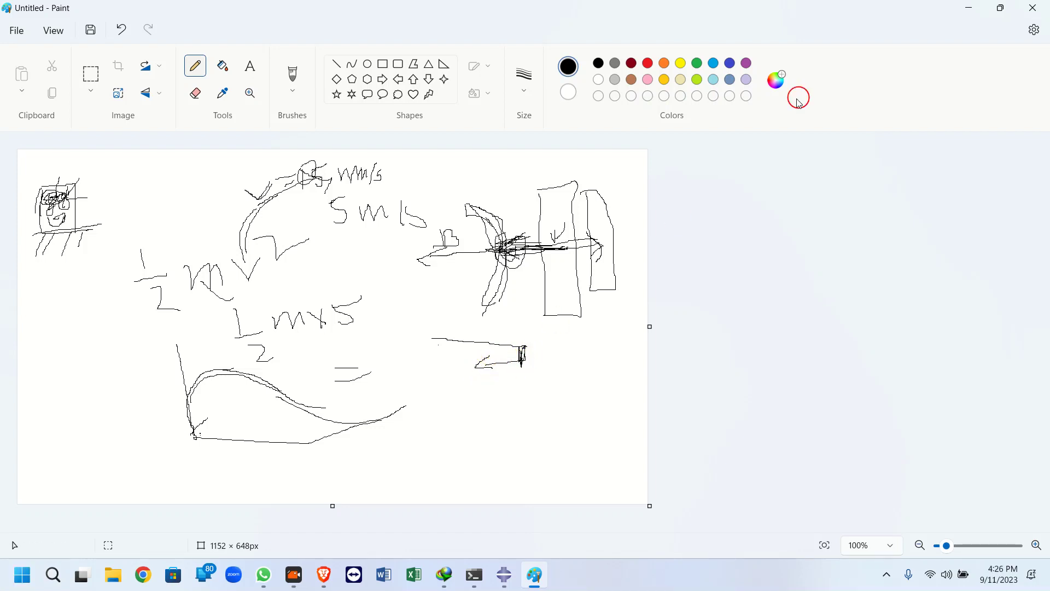
{"action": "left_click", "coordinate": [967, 6]}
{"action": "left_click", "coordinate": [421, 340]}
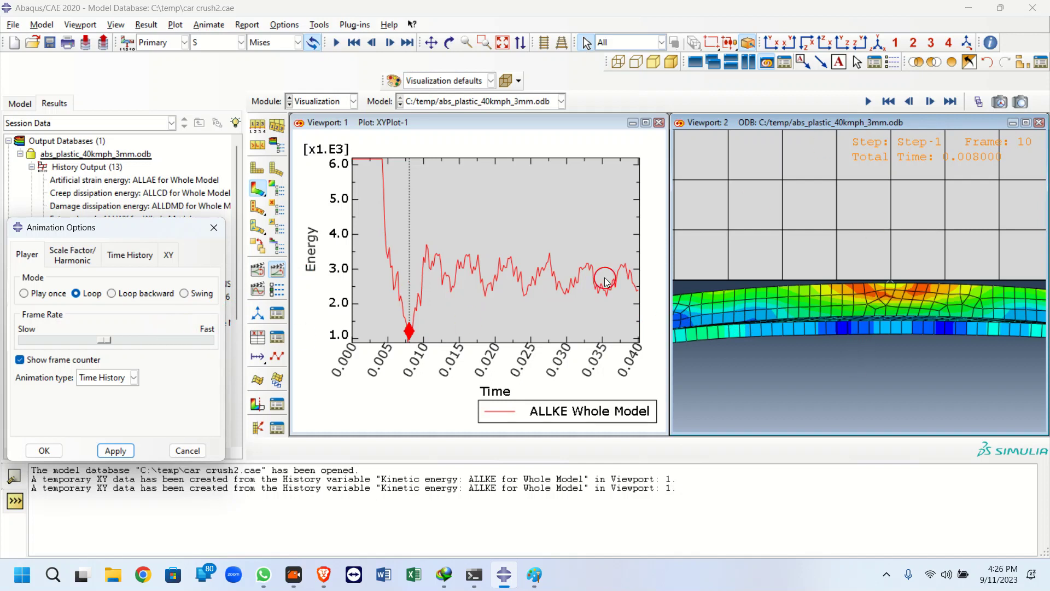
Adjust the playback speed and advance the crash animation a couple of frames
{"action": "left_click", "coordinate": [105, 340]}
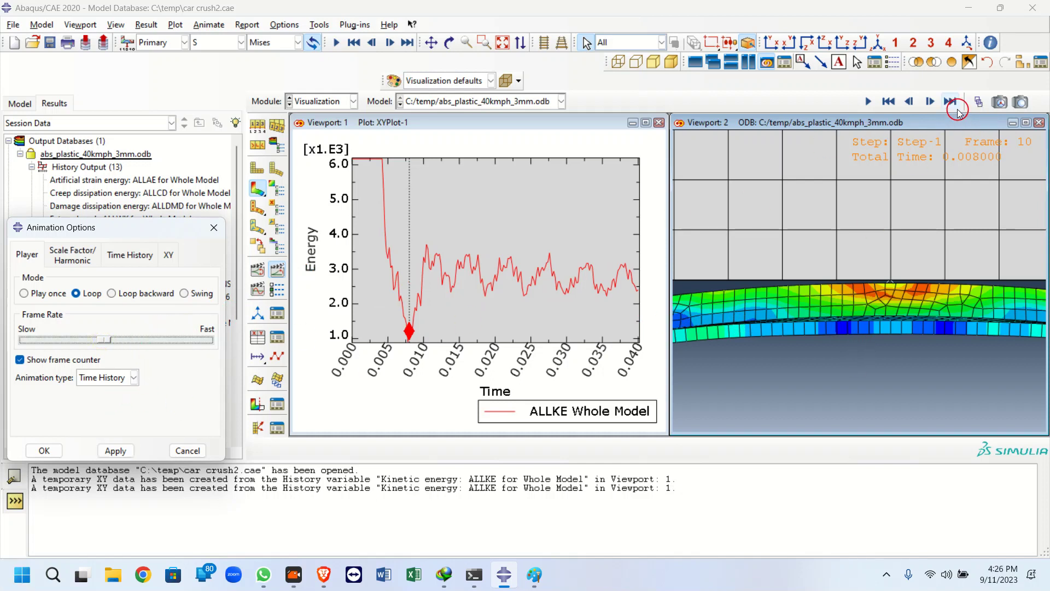
{"action": "double_click", "coordinate": [931, 102]}
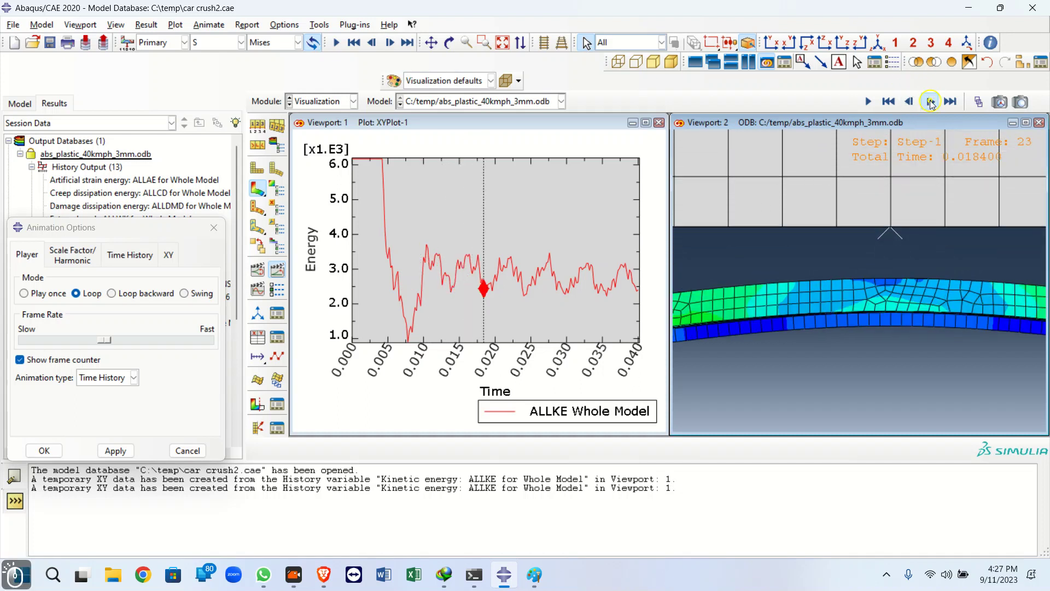
{"action": "scroll", "coordinate": [878, 394], "scroll_direction": "down", "scroll_amount": 3}
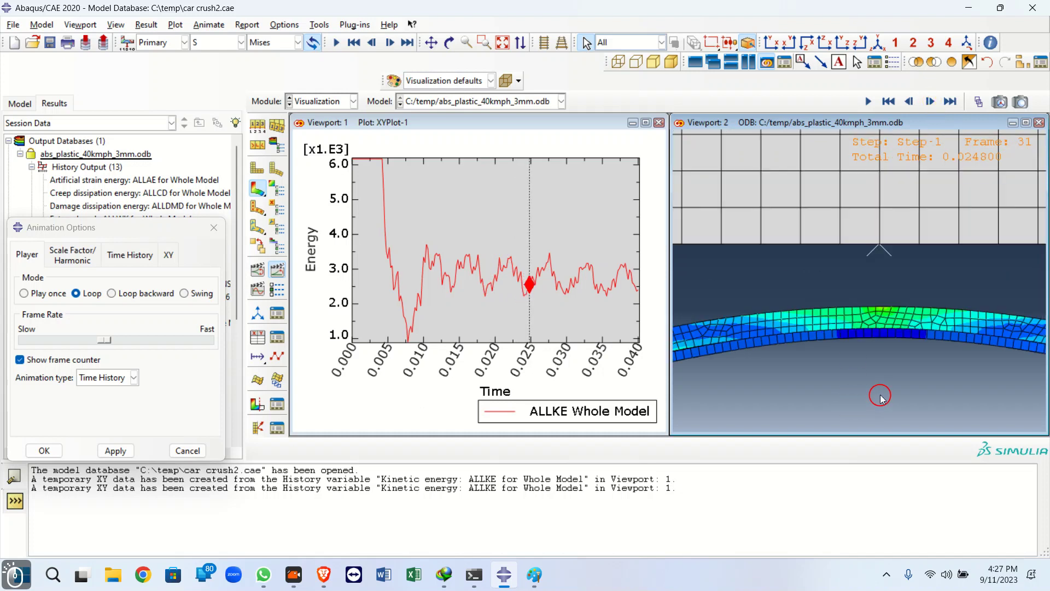
{"action": "left_click", "coordinate": [928, 103]}
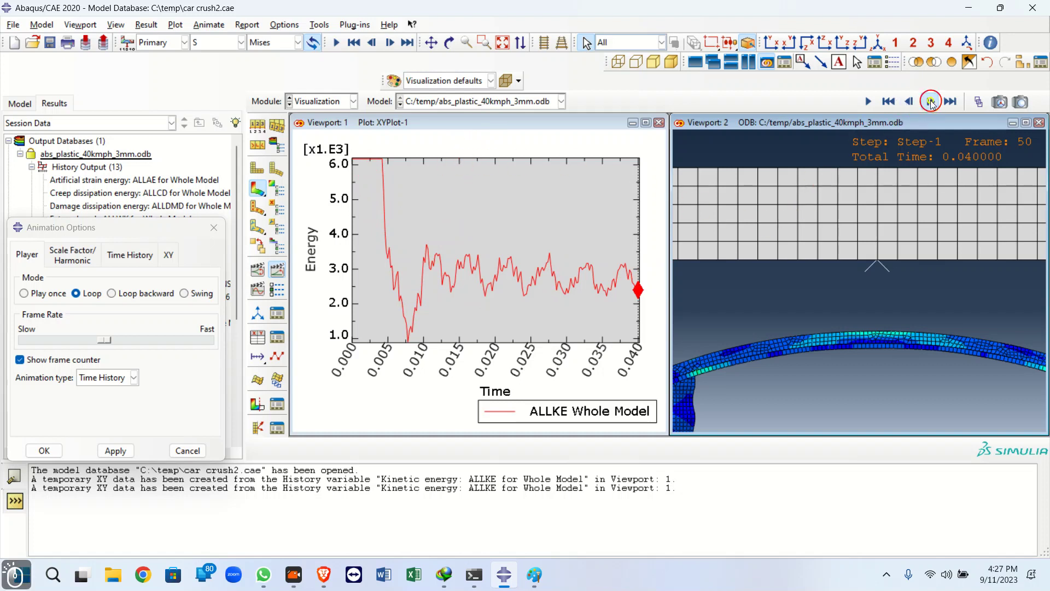
Plot the internal energy ALLIE curve and show contours on the deformed bumper in Viewport 2
{"action": "left_click", "coordinate": [211, 228]}
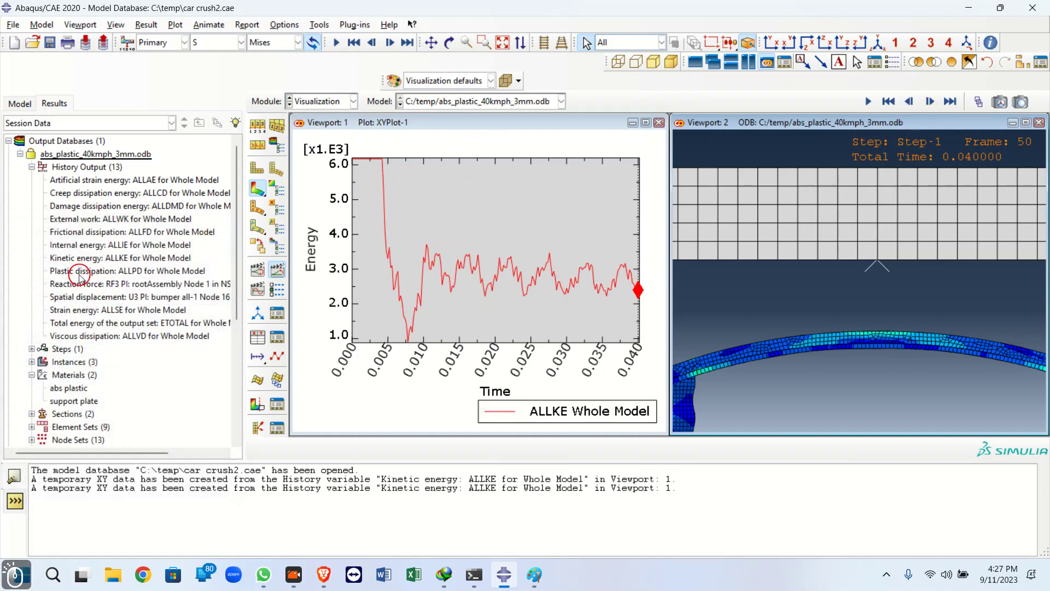
{"action": "double_click", "coordinate": [82, 245]}
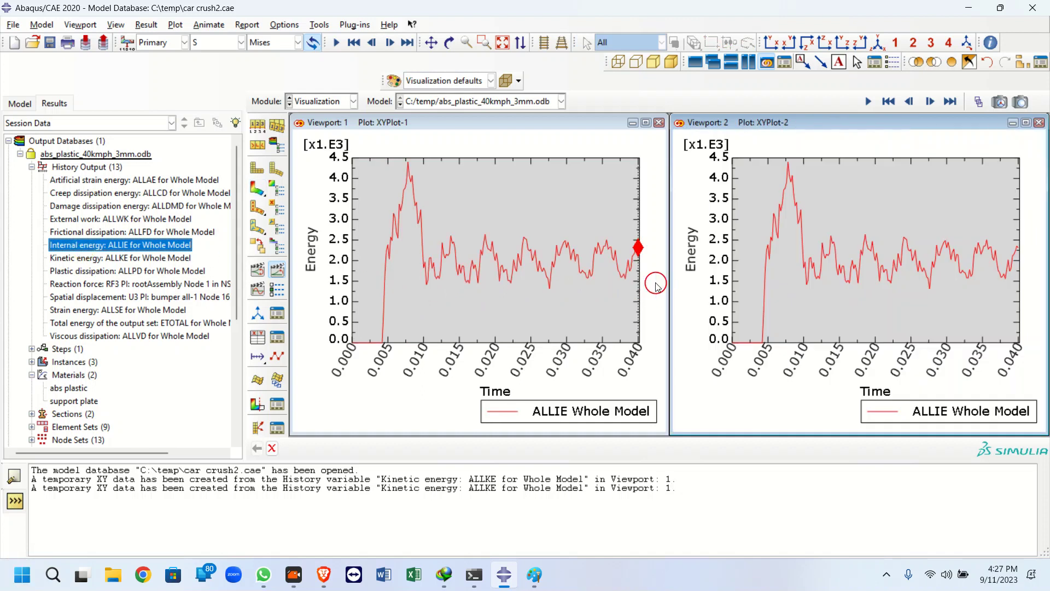
{"action": "left_click", "coordinate": [476, 122]}
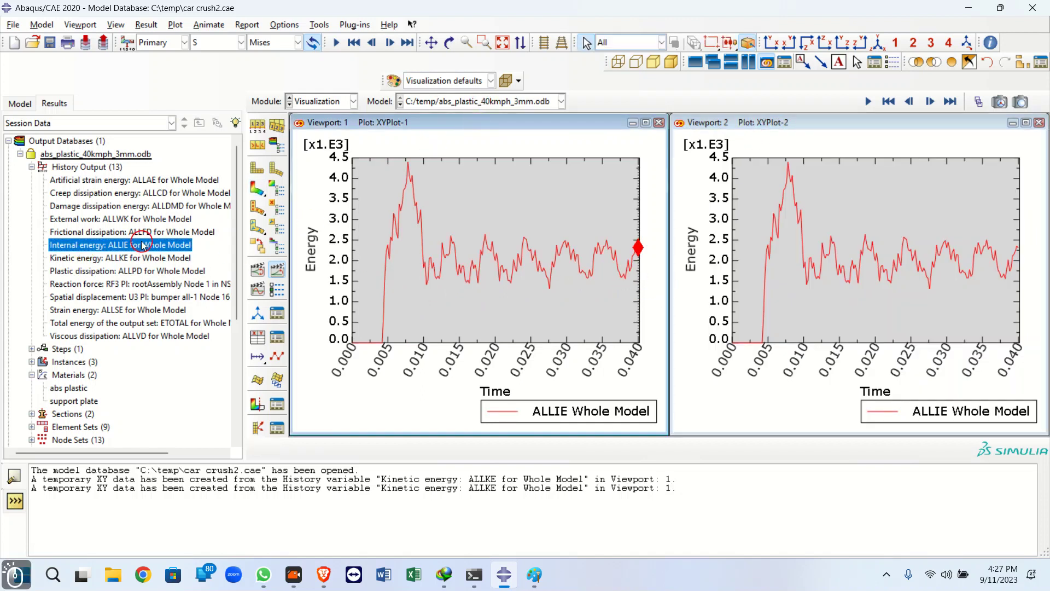
{"action": "left_click", "coordinate": [159, 245], "text": "ctrl"}
{"action": "left_click", "coordinate": [761, 124]}
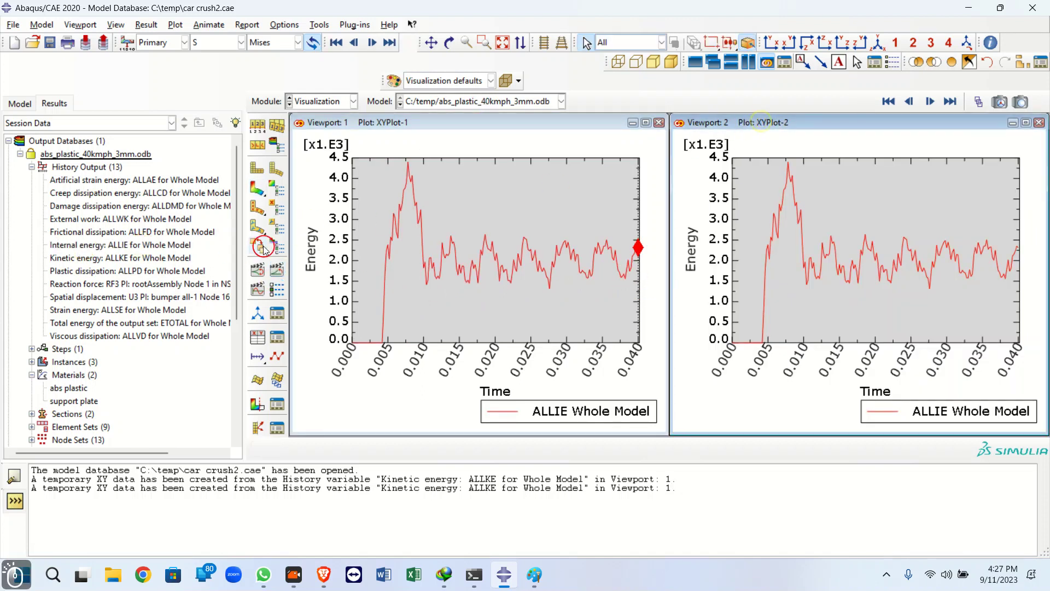
{"action": "left_click", "coordinate": [257, 188]}
{"action": "left_click", "coordinate": [401, 328]}
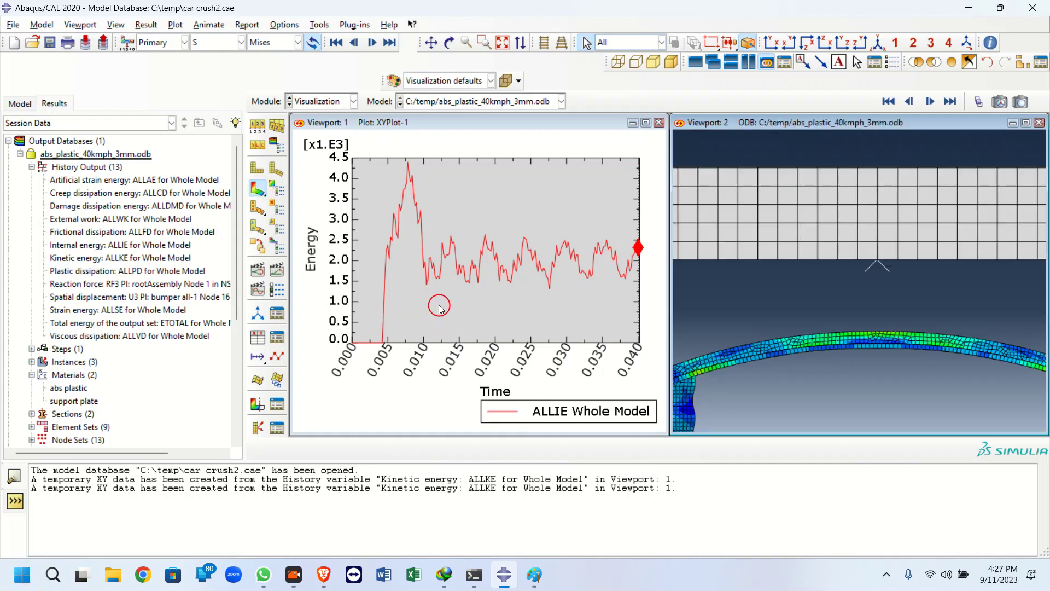
Open the frame selector, run the animation briefly, and pause it back at frame 0
{"action": "left_click", "coordinate": [889, 103]}
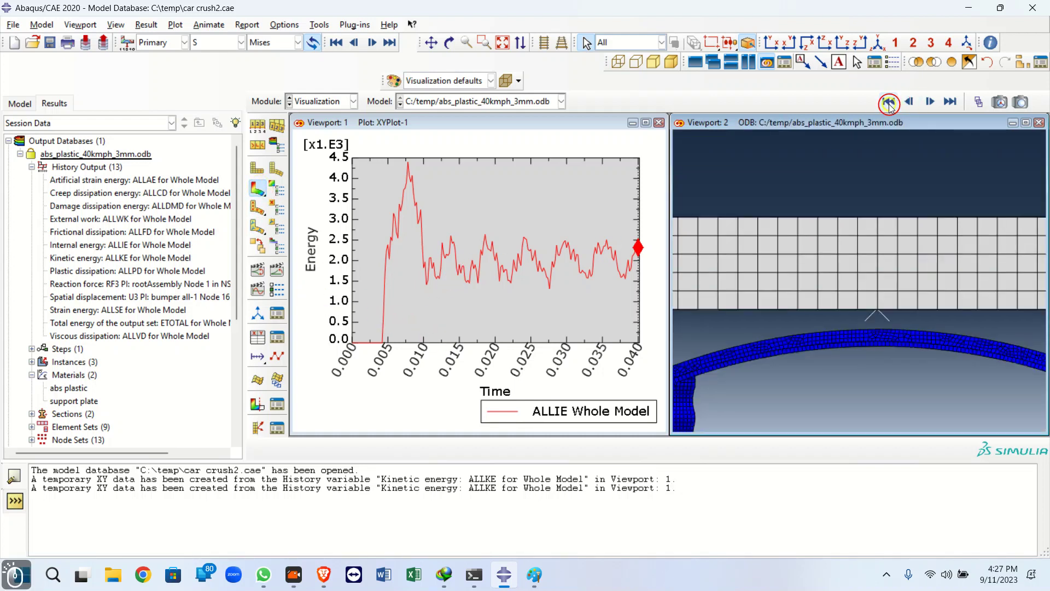
{"action": "left_click", "coordinate": [978, 102]}
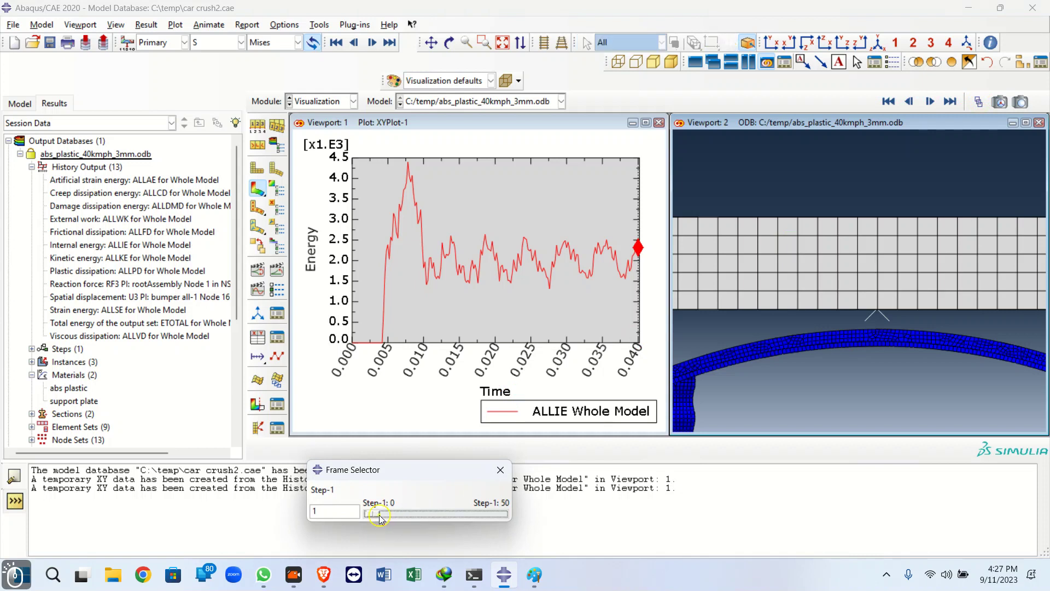
{"action": "left_click", "coordinate": [276, 269]}
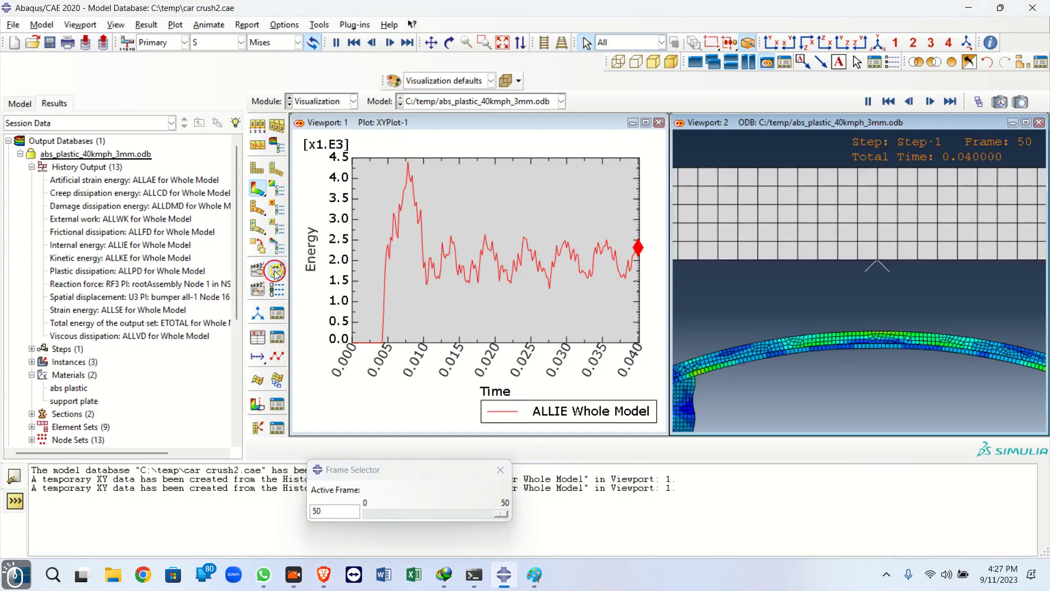
{"action": "left_click", "coordinate": [868, 101]}
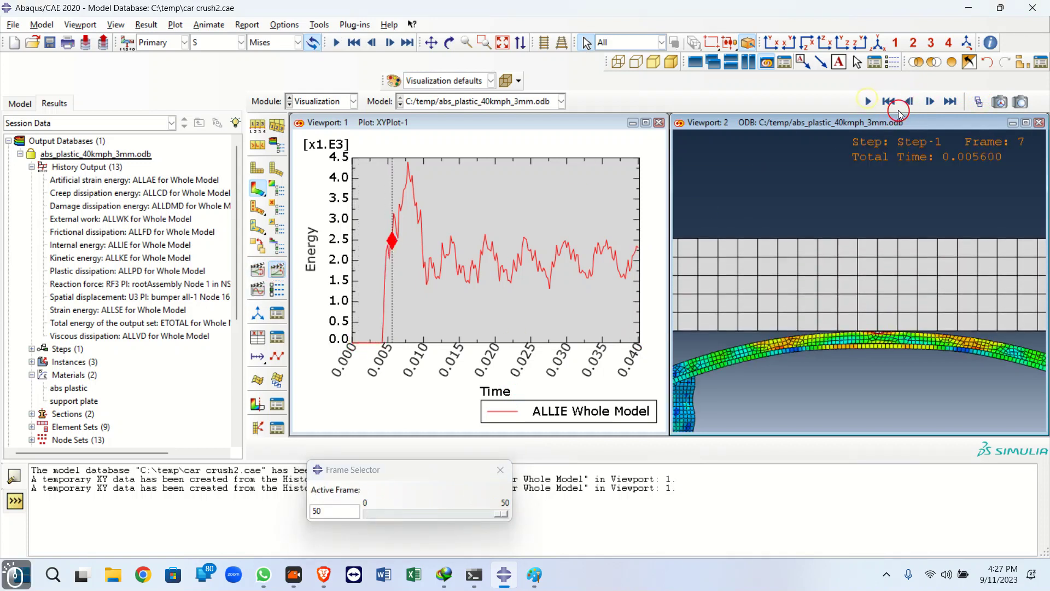
{"action": "left_click", "coordinate": [890, 102]}
{"action": "left_click", "coordinate": [546, 275]}
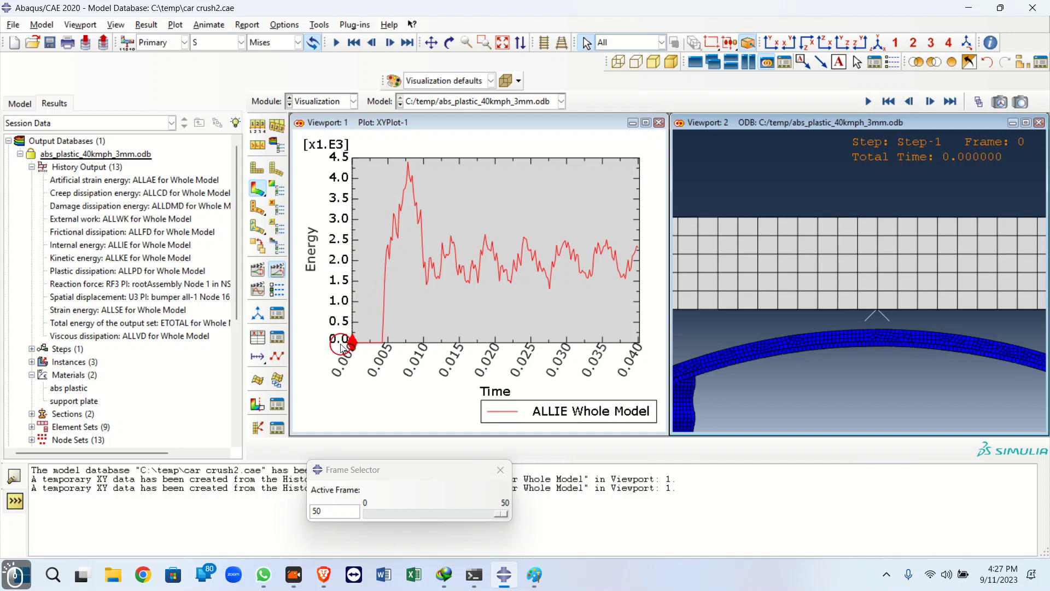
{"action": "left_click_drag", "start_coordinate": [341, 347], "coordinate": [359, 350]}
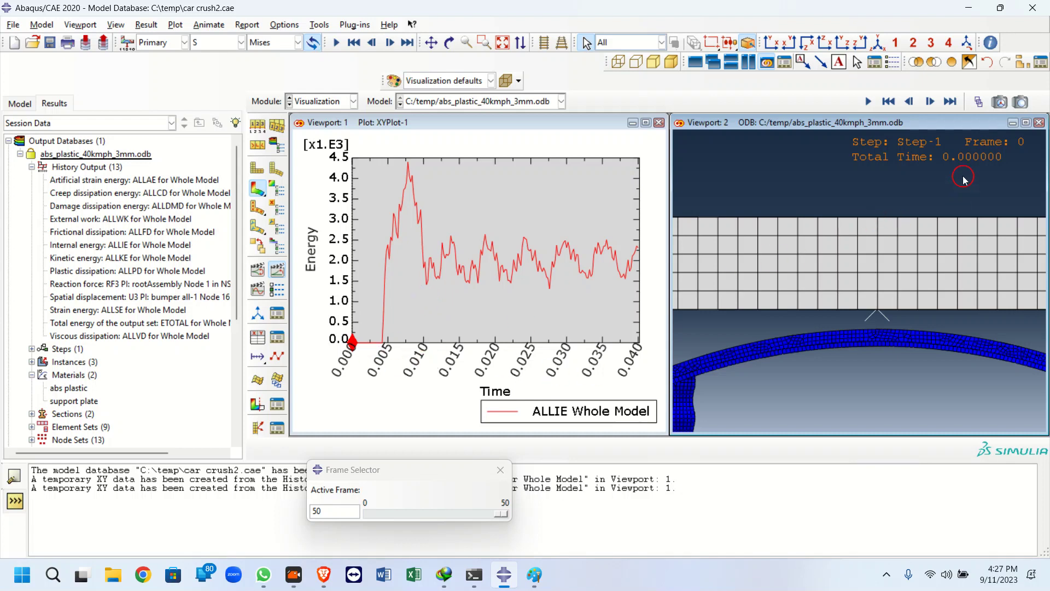
Step the crash frame by frame through the internal energy peak to frame 20 (time 0.016)
{"action": "left_click", "coordinate": [931, 101]}
{"action": "left_click", "coordinate": [930, 101]}
{"action": "left_click", "coordinate": [930, 102]}
{"action": "left_click", "coordinate": [930, 101]}
{"action": "left_click", "coordinate": [930, 102]}
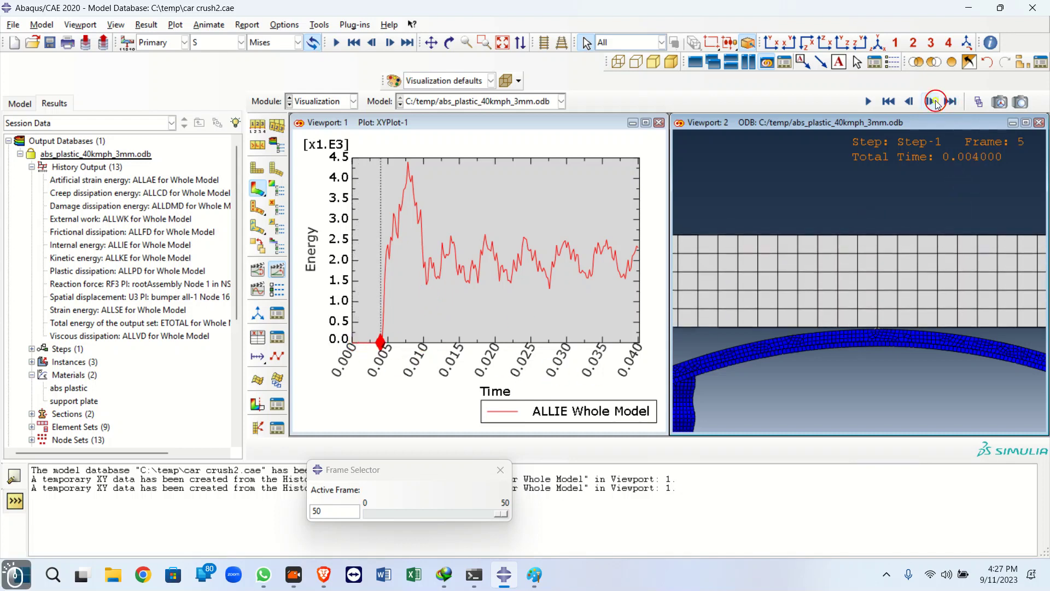
{"action": "left_click", "coordinate": [932, 101]}
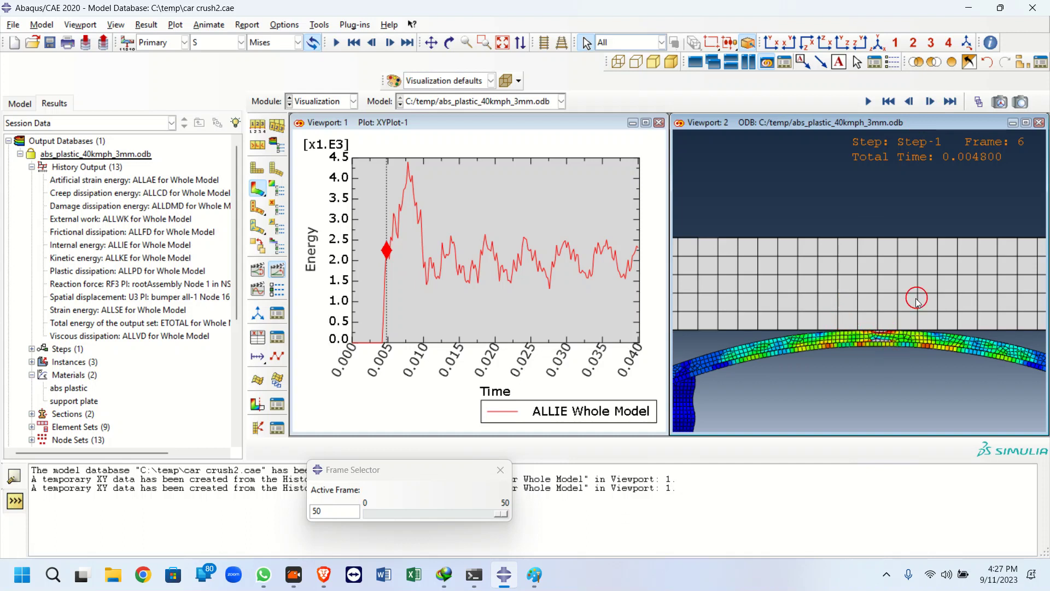
{"action": "left_click", "coordinate": [929, 102]}
{"action": "left_click", "coordinate": [929, 101]}
{"action": "left_click", "coordinate": [929, 102]}
{"action": "left_click", "coordinate": [929, 102]}
{"action": "left_click", "coordinate": [929, 101]}
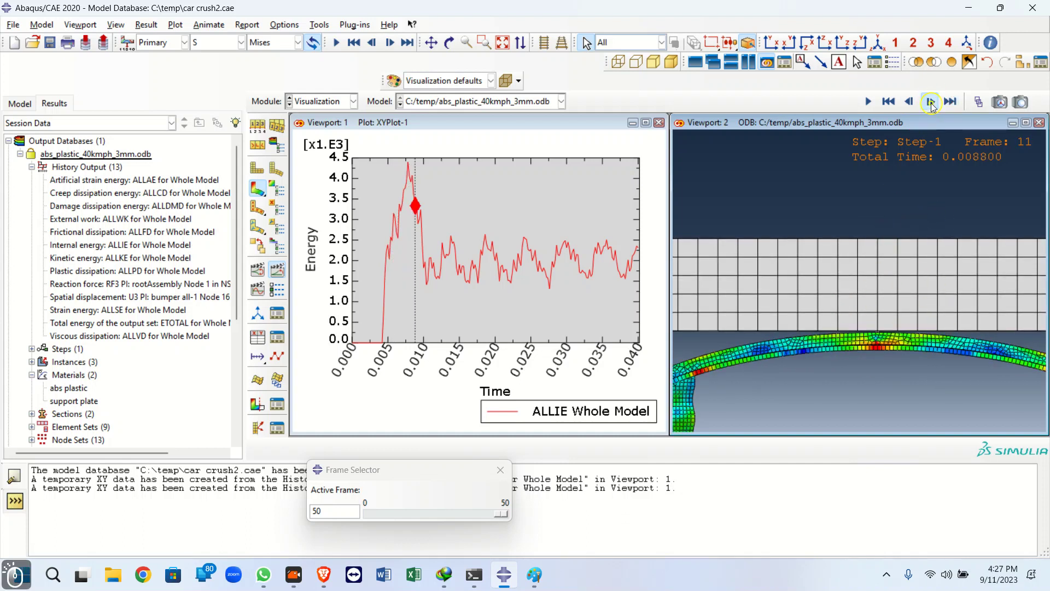
{"action": "left_click", "coordinate": [931, 101]}
{"action": "left_click", "coordinate": [931, 102]}
{"action": "left_click", "coordinate": [931, 102]}
{"action": "left_click", "coordinate": [931, 102]}
{"action": "left_click", "coordinate": [932, 102]}
{"action": "left_click", "coordinate": [931, 102]}
{"action": "left_click", "coordinate": [931, 101]}
{"action": "left_click", "coordinate": [932, 102]}
{"action": "left_click", "coordinate": [931, 101]}
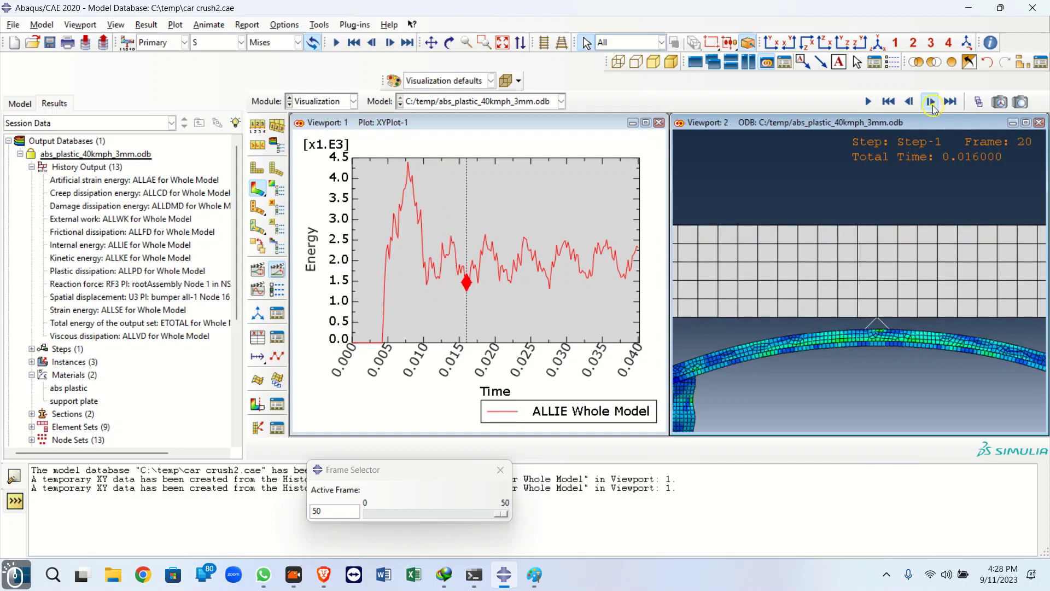
{"action": "left_click", "coordinate": [931, 101]}
{"action": "left_click", "coordinate": [931, 101]}
{"action": "left_click", "coordinate": [931, 102]}
{"action": "left_click", "coordinate": [931, 101]}
Plot the ALLPD and ALLSE curves, then maximize Viewport 2's deformed contour plot
{"action": "double_click", "coordinate": [140, 272]}
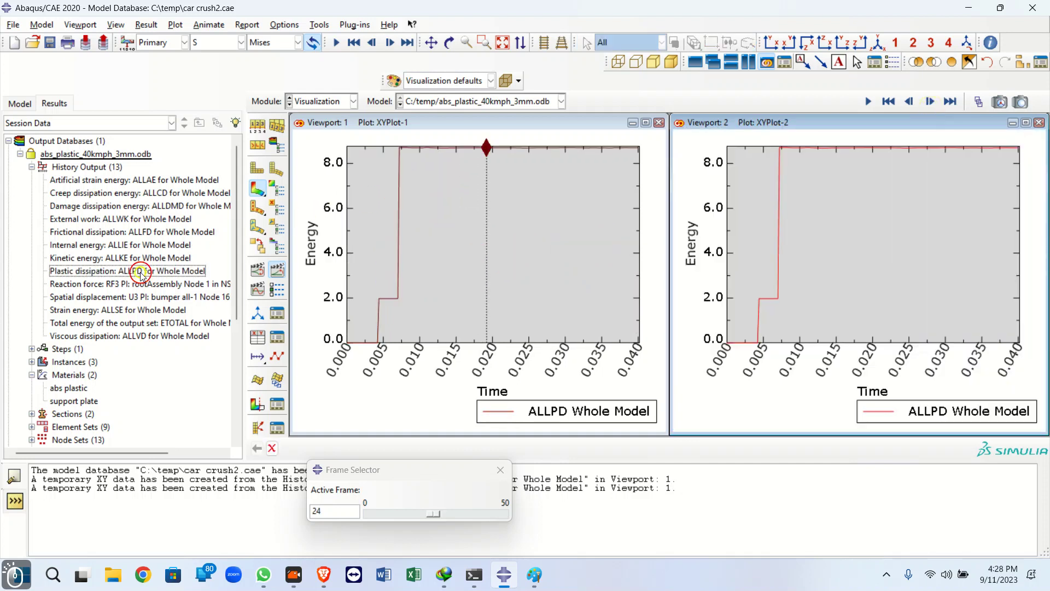
{"action": "left_click", "coordinate": [631, 331]}
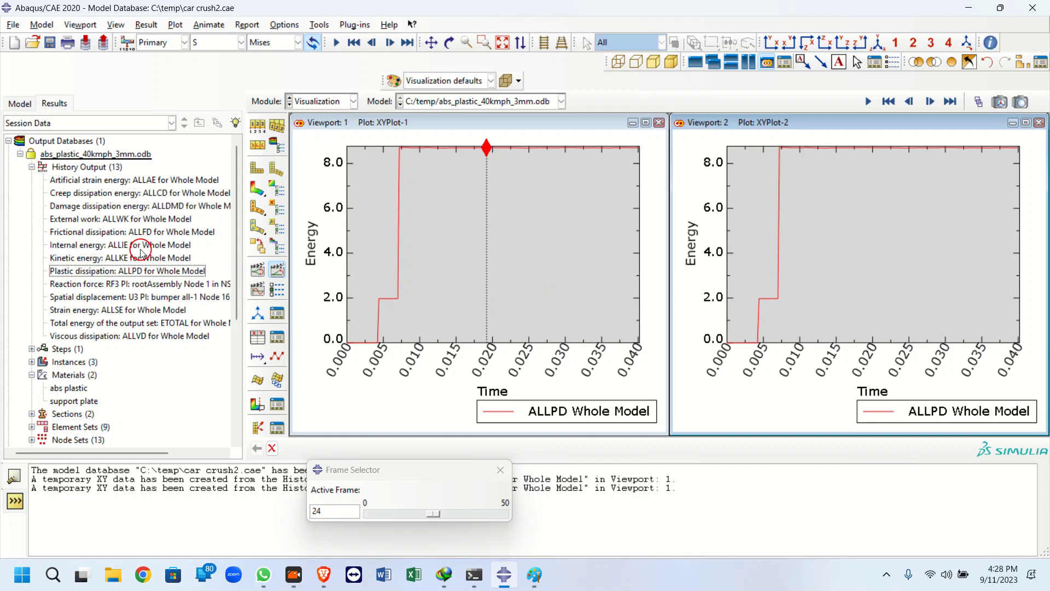
{"action": "double_click", "coordinate": [147, 310]}
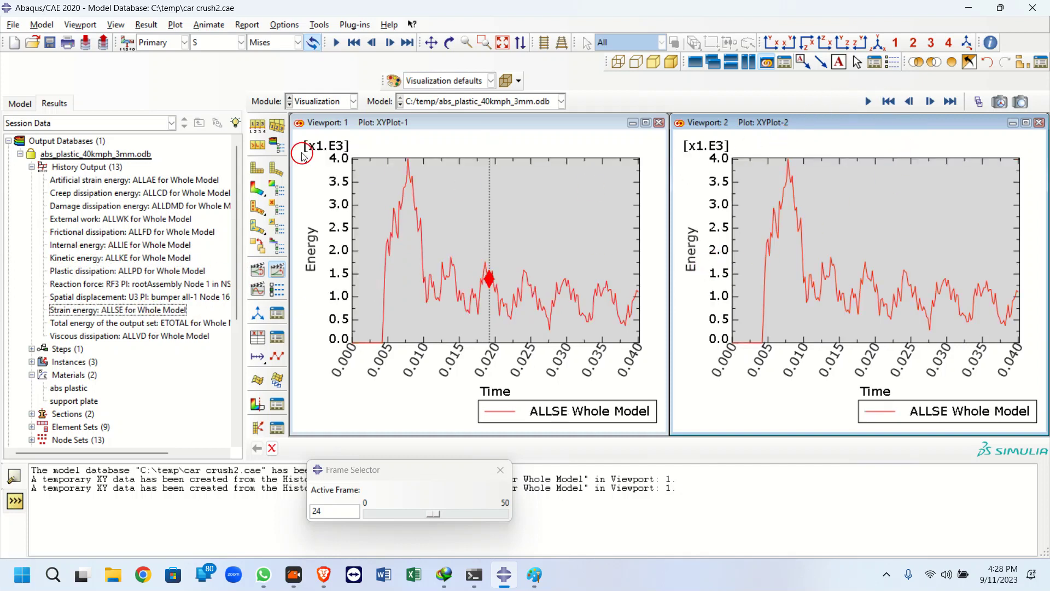
{"action": "left_click", "coordinate": [258, 190]}
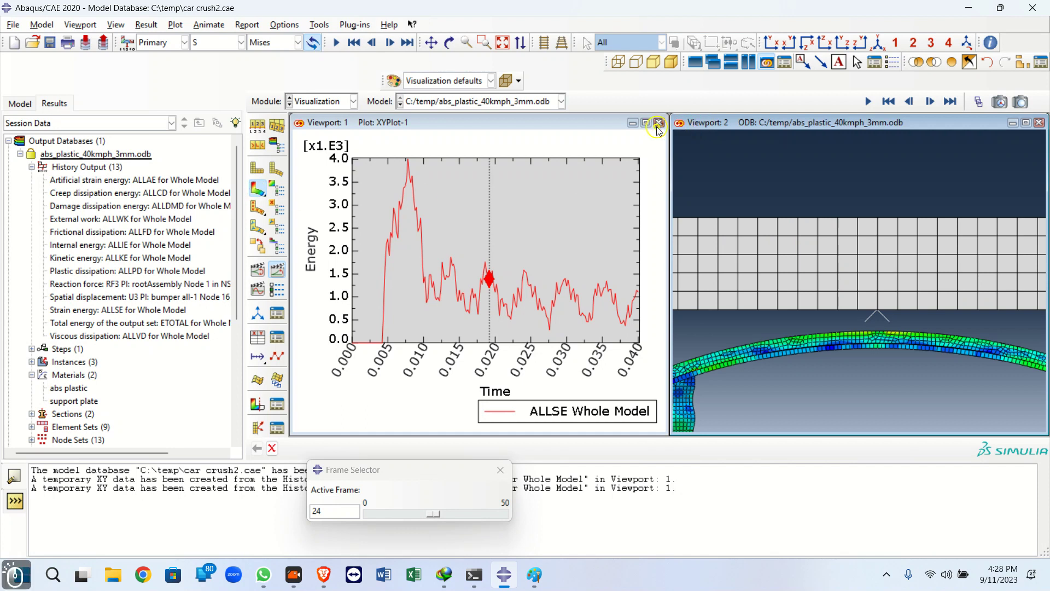
{"action": "double_click", "coordinate": [702, 121]}
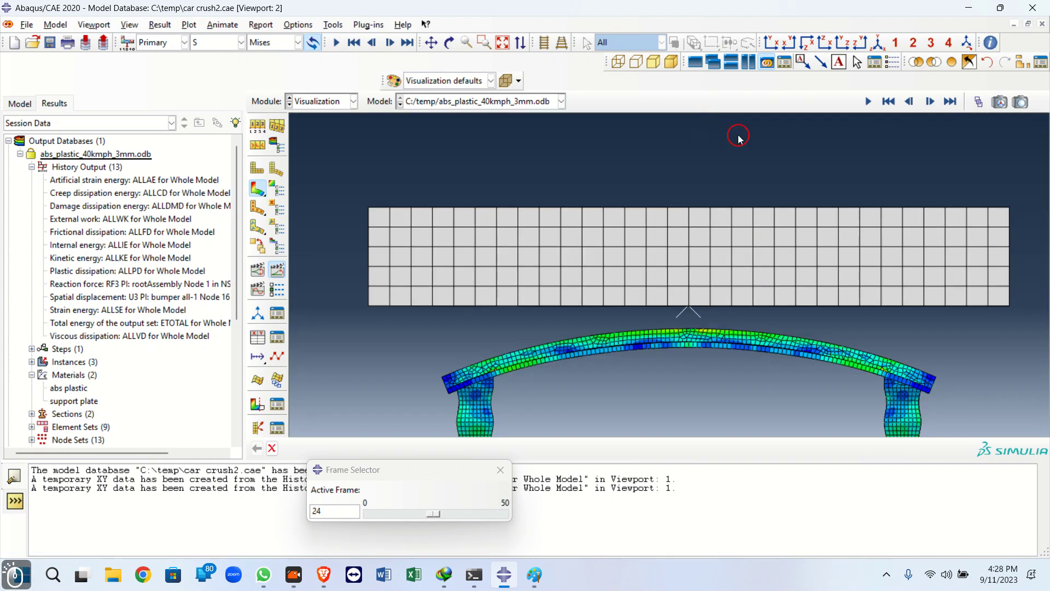
Rotate the view to look down on the beam, then start new XY data from ODB field output
{"action": "left_click", "coordinate": [449, 42]}
{"action": "left_click_drag", "start_coordinate": [661, 359], "coordinate": [684, 305]}
{"action": "scroll", "coordinate": [684, 304], "scroll_direction": "up", "scroll_amount": 5}
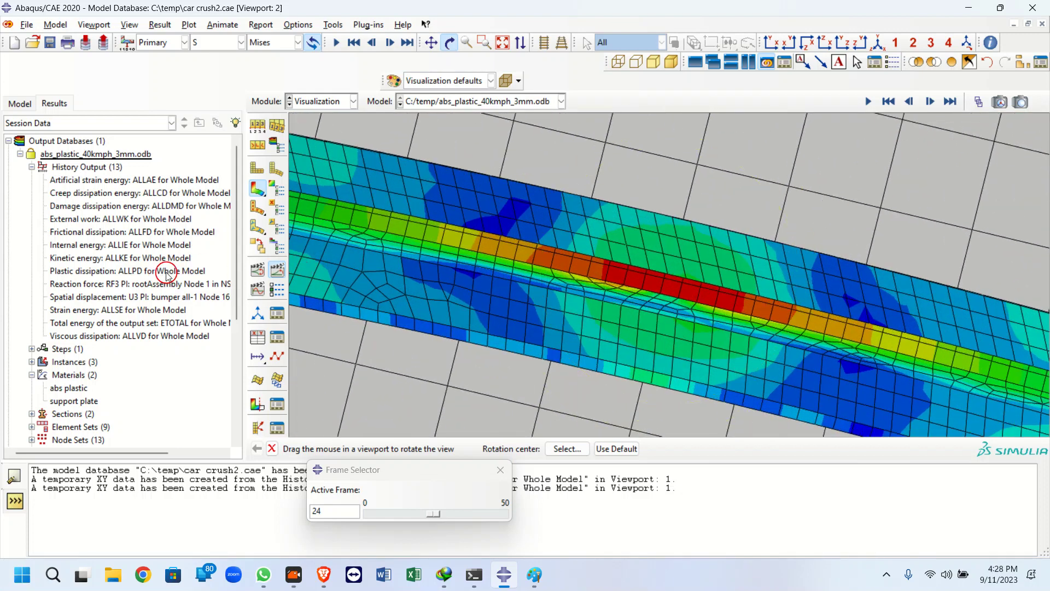
{"action": "scroll", "coordinate": [49, 339], "scroll_direction": "down", "scroll_amount": 5}
{"action": "left_click", "coordinate": [41, 362]}
{"action": "double_click", "coordinate": [41, 362]}
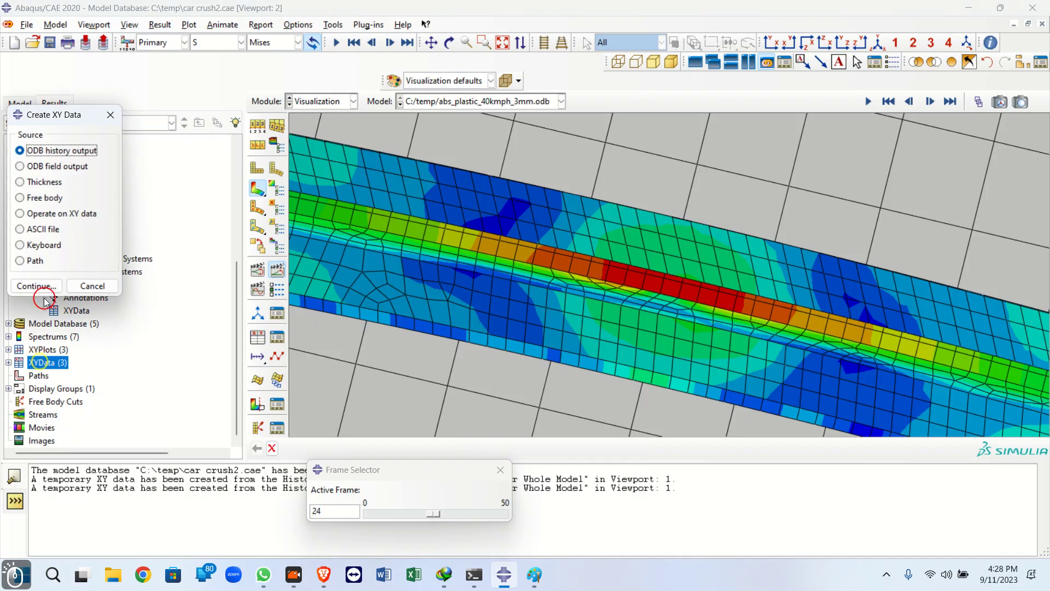
{"action": "left_click", "coordinate": [32, 166]}
{"action": "left_click", "coordinate": [30, 285]}
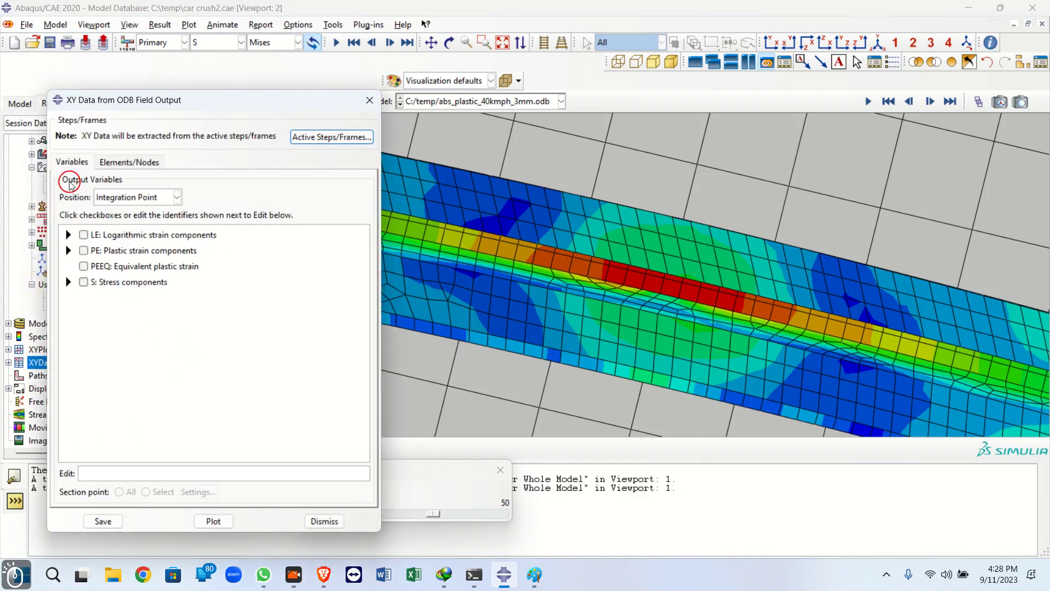
Choose Unique Nodal output position and the U3 spatial displacement component
{"action": "left_click", "coordinate": [131, 199]}
{"action": "left_click", "coordinate": [126, 204]}
{"action": "left_click", "coordinate": [116, 197]}
{"action": "left_click", "coordinate": [122, 251]}
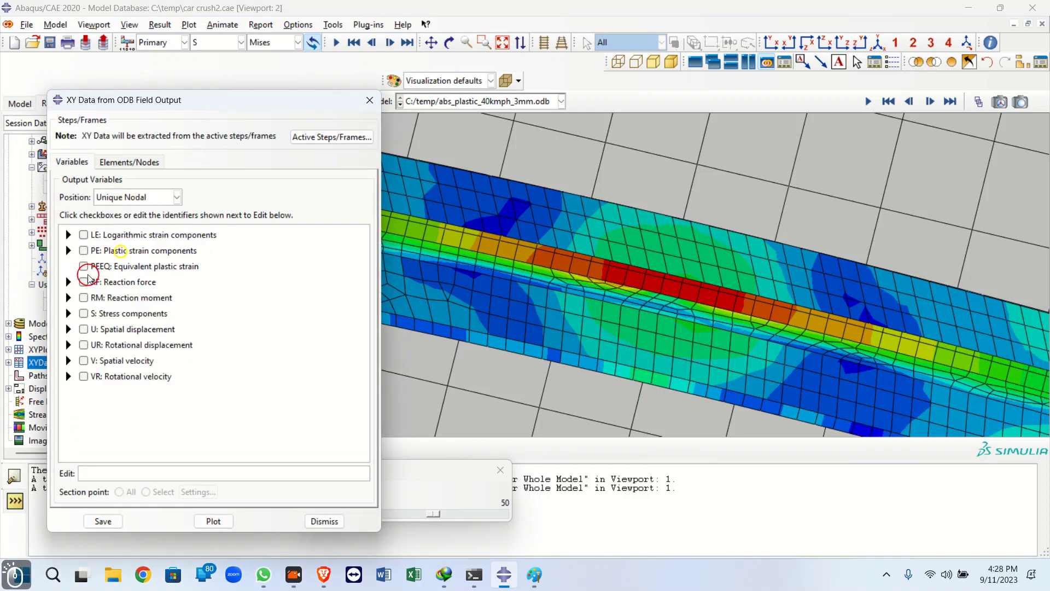
{"action": "left_click", "coordinate": [68, 329]}
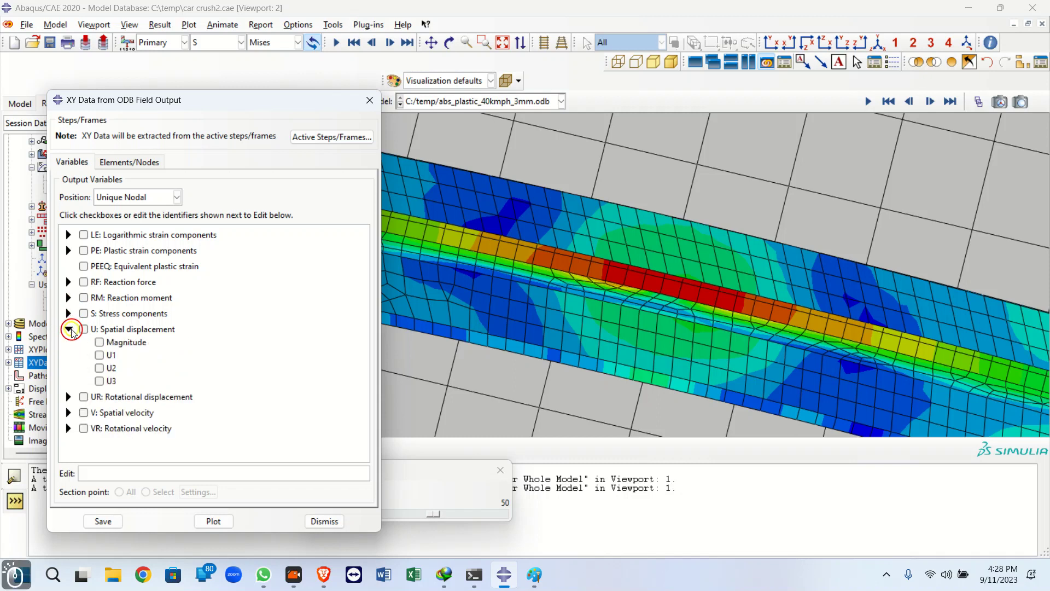
{"action": "left_click", "coordinate": [99, 380]}
Pick node 1655 on the bumper and plot its U3 displacement against time
{"action": "left_click", "coordinate": [135, 163]}
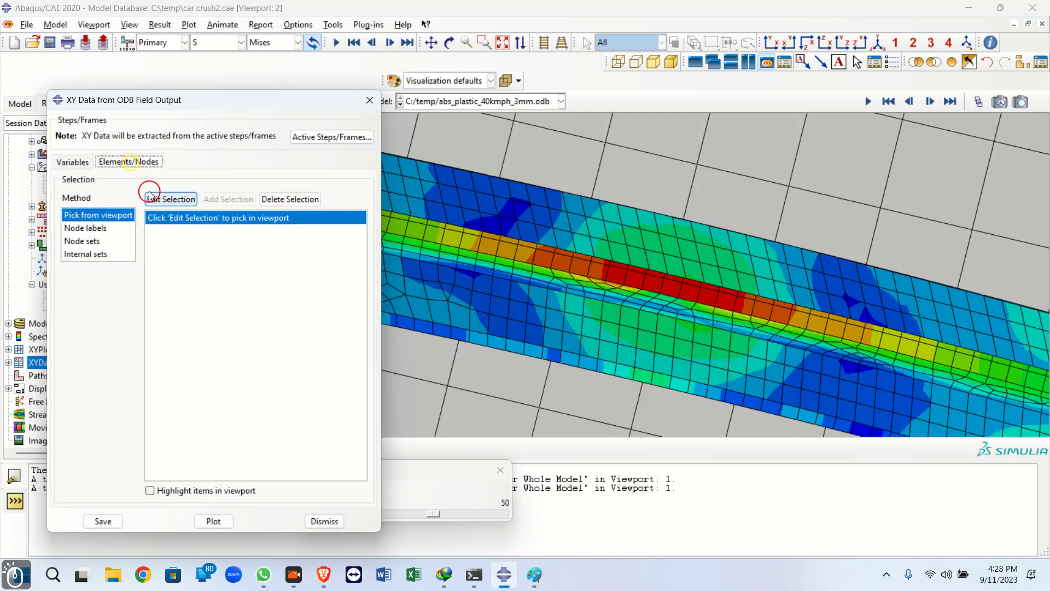
{"action": "left_click", "coordinate": [165, 200]}
{"action": "left_click", "coordinate": [690, 291]}
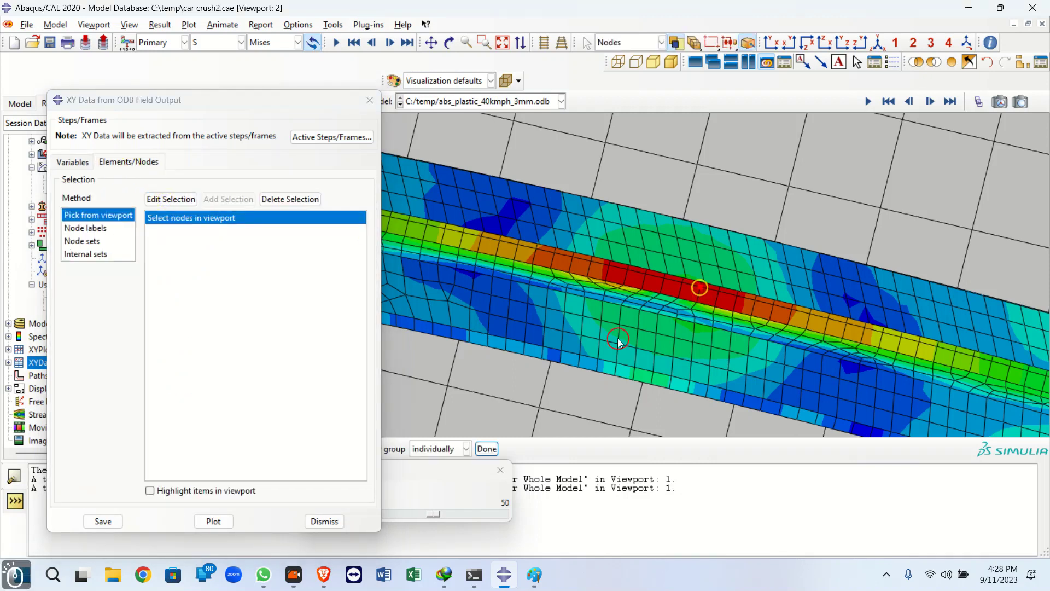
{"action": "left_click", "coordinate": [209, 514]}
{"action": "left_click_drag", "start_coordinate": [300, 104], "coordinate": [247, 428]}
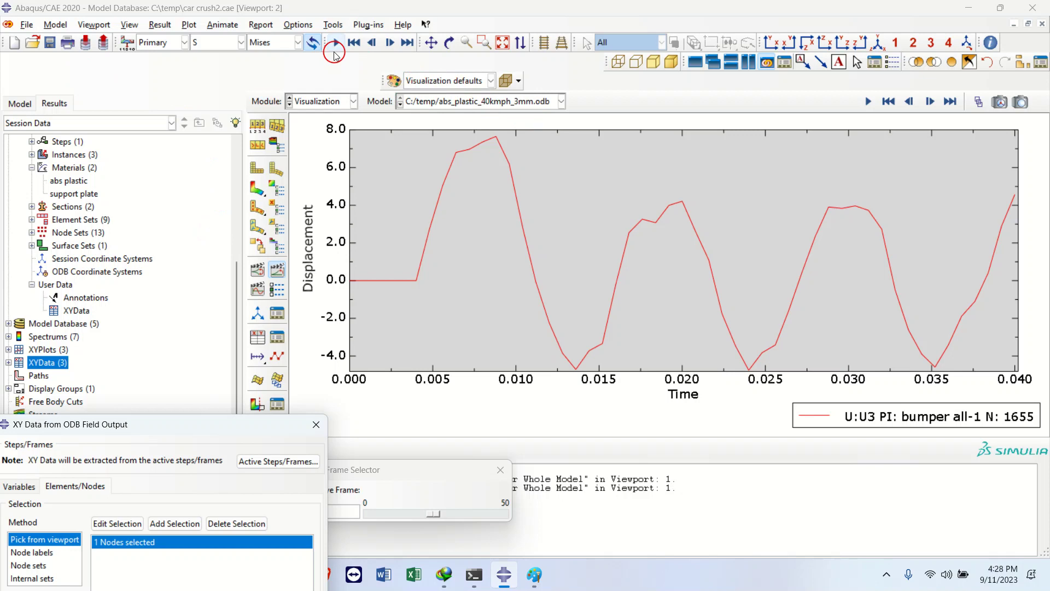
{"action": "left_click", "coordinate": [749, 63]}
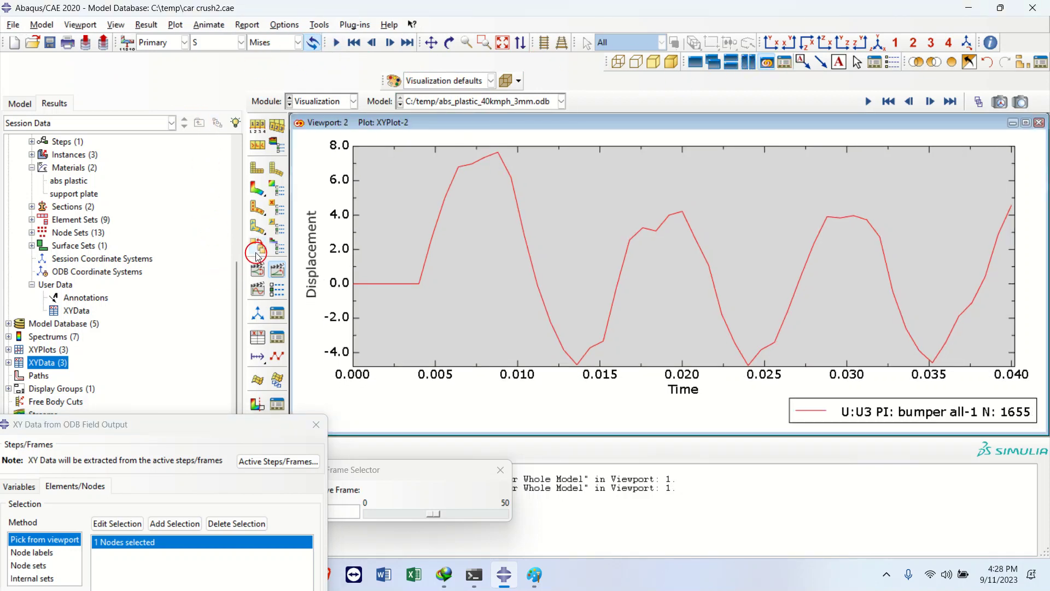
Create a second viewport, tile it beside the plot, and show contours on the deformed shape
{"action": "left_click", "coordinate": [82, 25]}
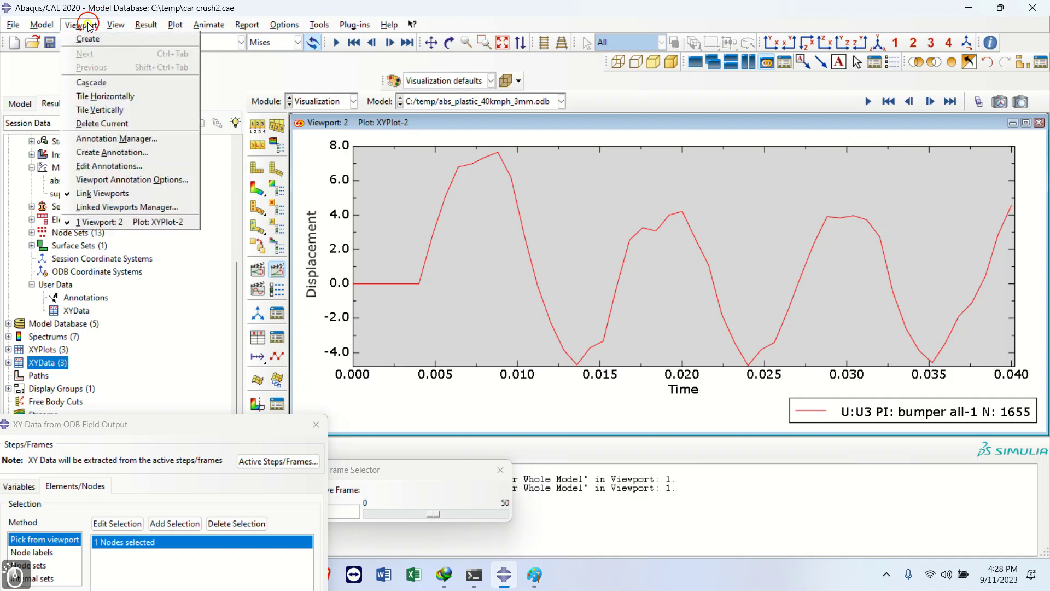
{"action": "left_click", "coordinate": [98, 42]}
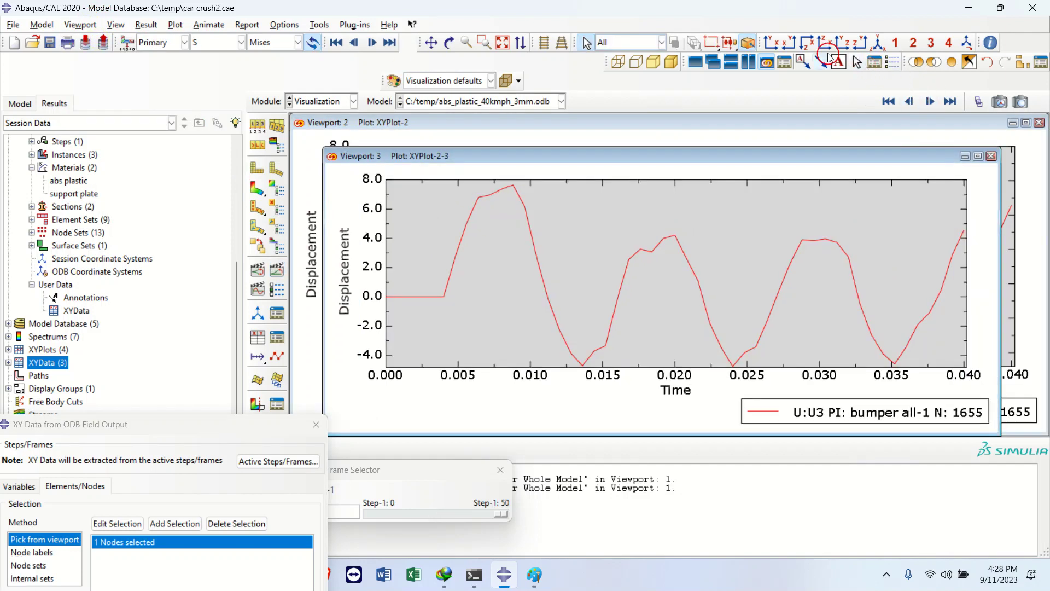
{"action": "left_click", "coordinate": [749, 62]}
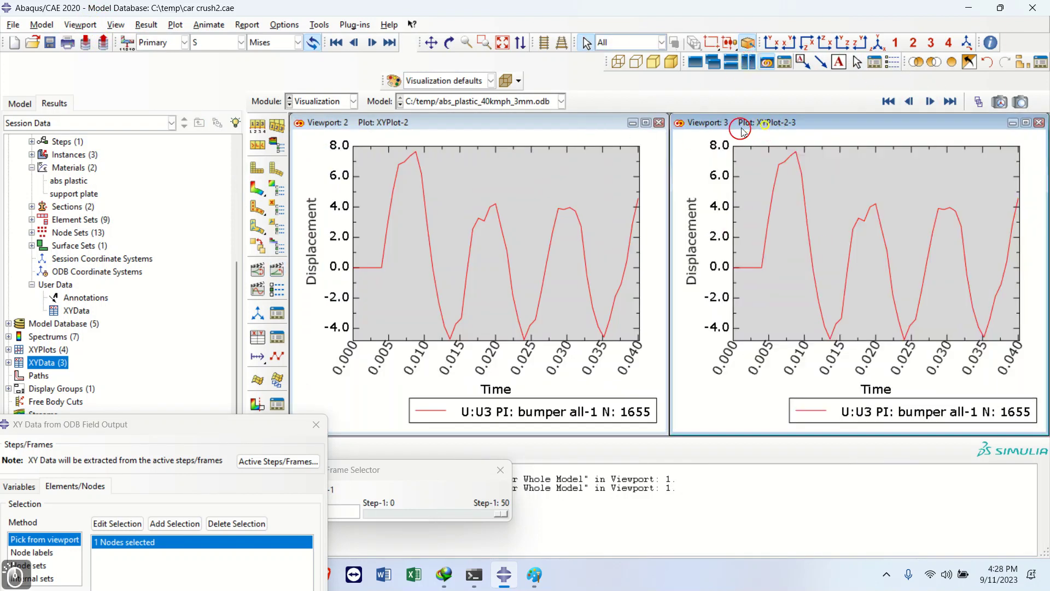
{"action": "left_click", "coordinate": [257, 189]}
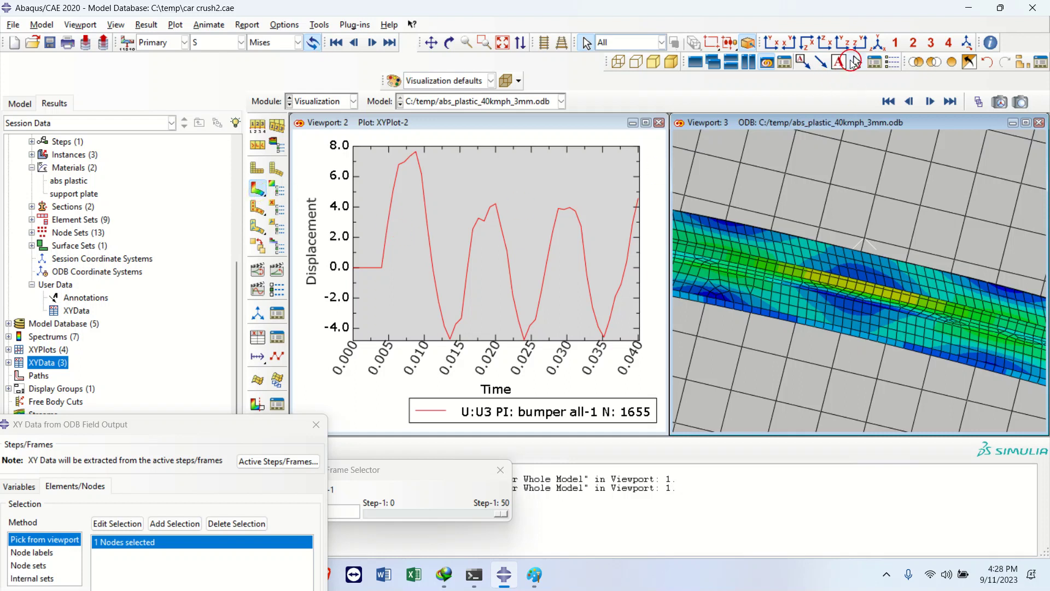
Set isometric and top views and animate the bumper crashing into the barrier over time
{"action": "left_click", "coordinate": [877, 43]}
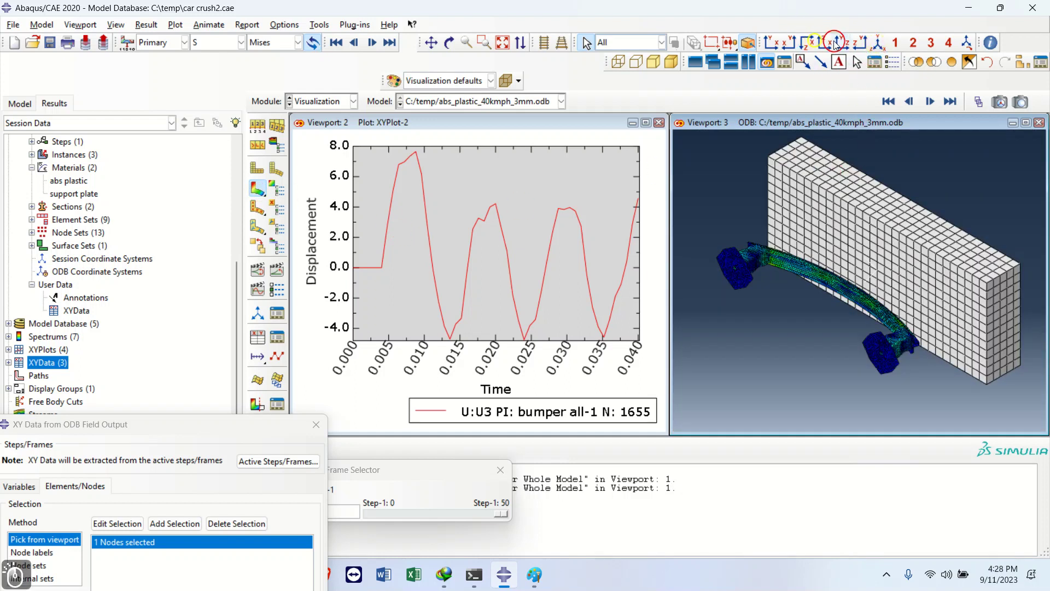
{"action": "left_click", "coordinate": [806, 42]}
{"action": "scroll", "coordinate": [787, 234], "scroll_direction": "up", "scroll_amount": 1}
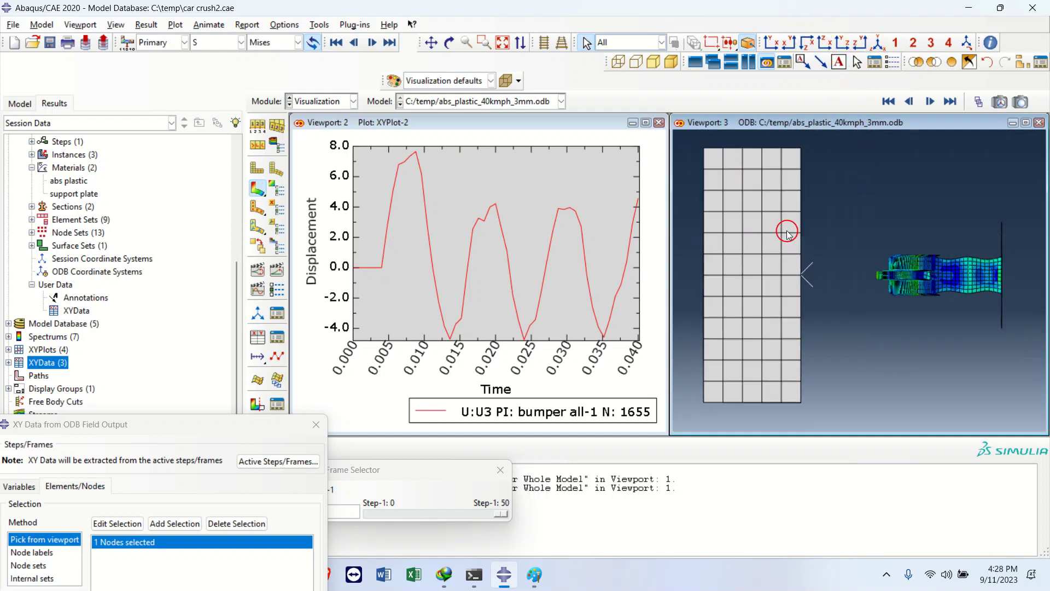
{"action": "left_click", "coordinate": [278, 271]}
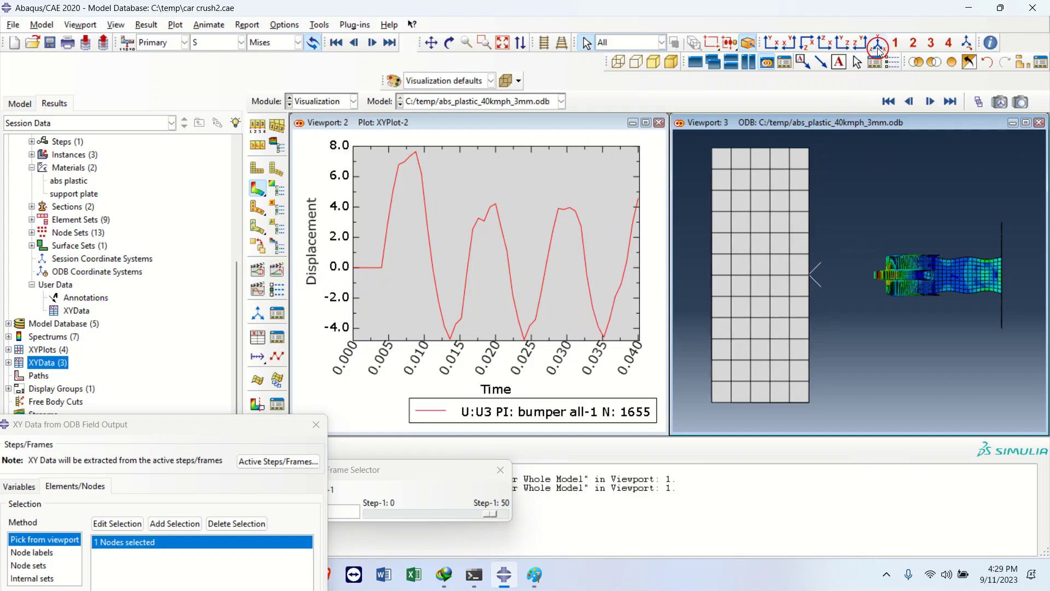
{"action": "left_click", "coordinate": [917, 59]}
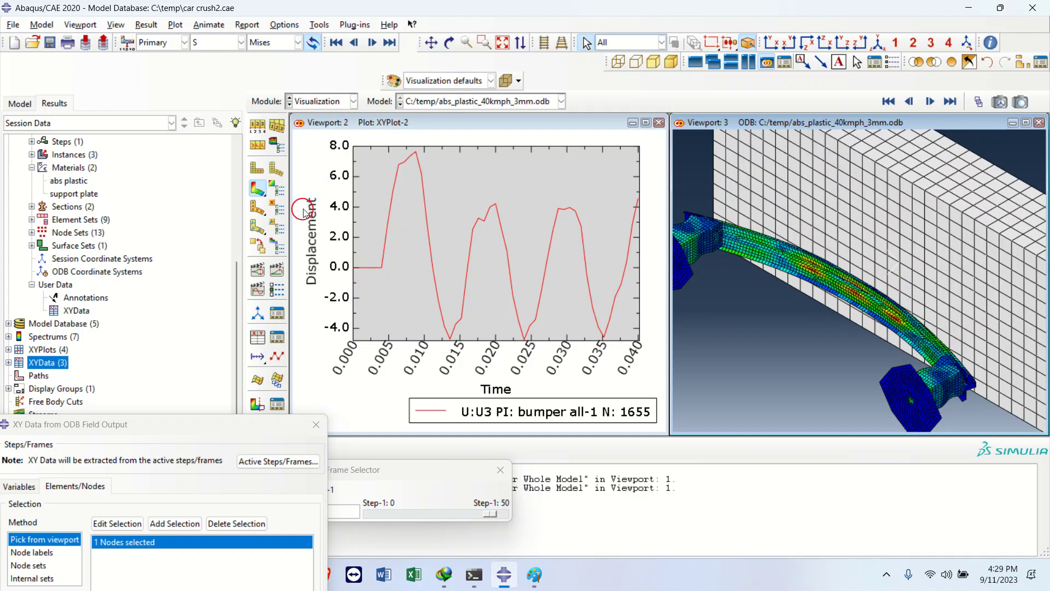
{"action": "scroll", "coordinate": [32, 148], "scroll_direction": "up", "scroll_amount": 5}
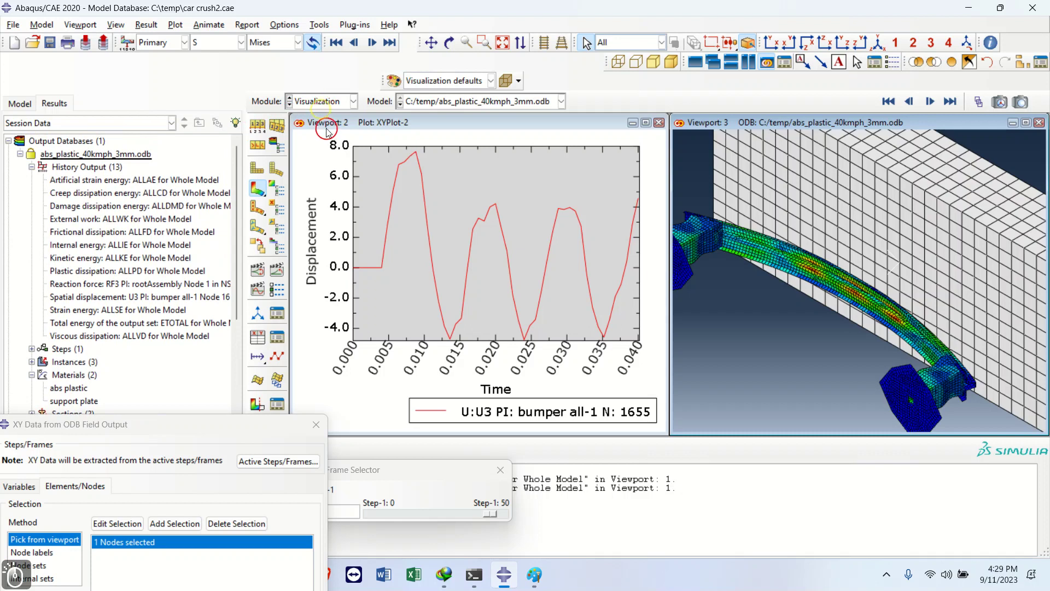
{"action": "left_click", "coordinate": [324, 97]}
In the Step module, review Step-1 as Dynamic, Explicit with a 0.04 time period, unchanged
{"action": "left_click", "coordinate": [336, 155]}
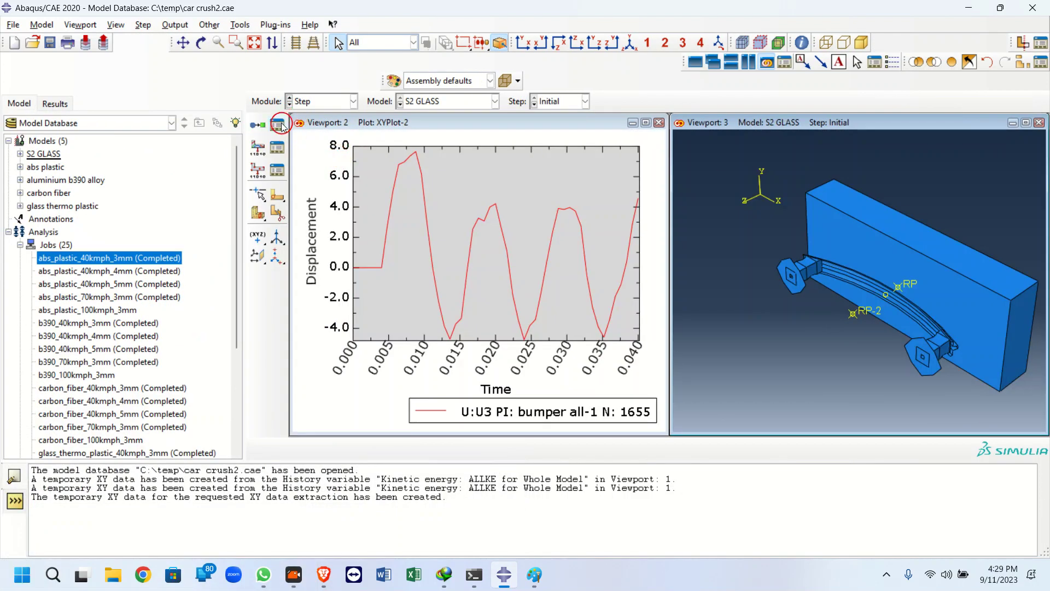
{"action": "left_click", "coordinate": [286, 209]}
{"action": "left_click", "coordinate": [245, 282]}
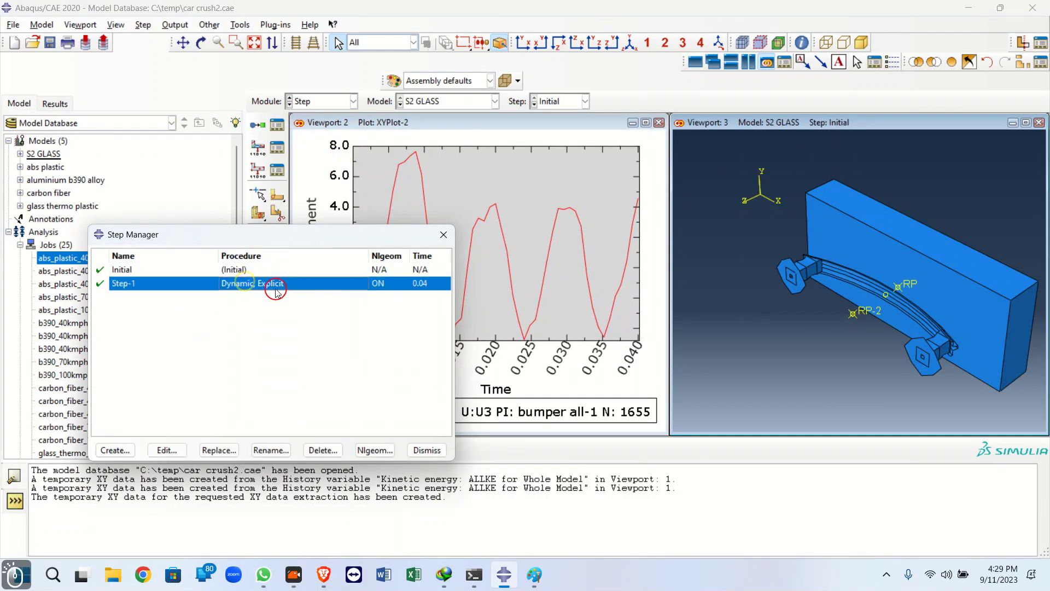
{"action": "double_click", "coordinate": [423, 282]}
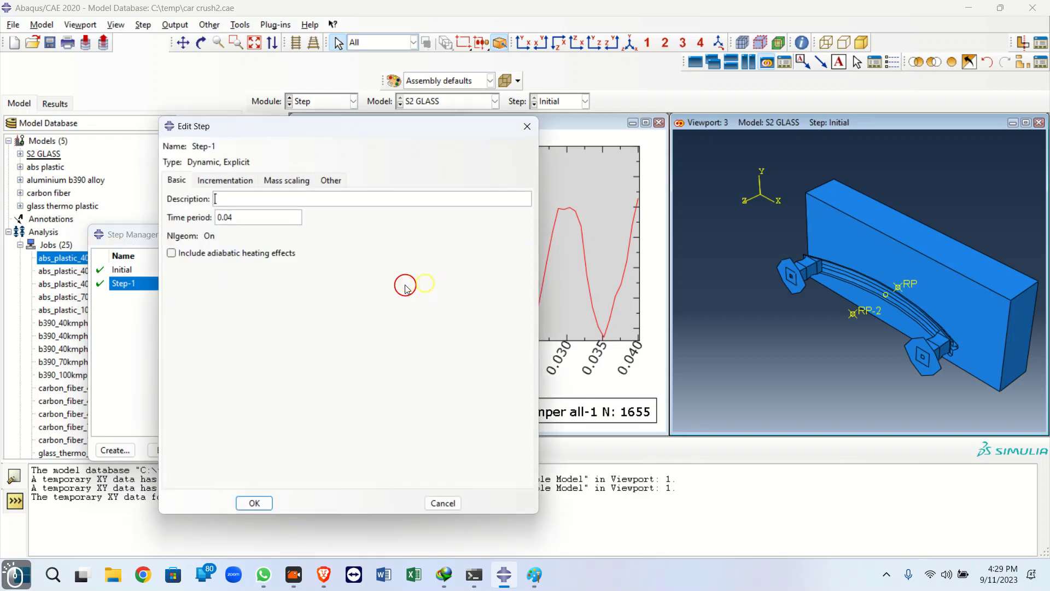
{"action": "double_click", "coordinate": [256, 220]}
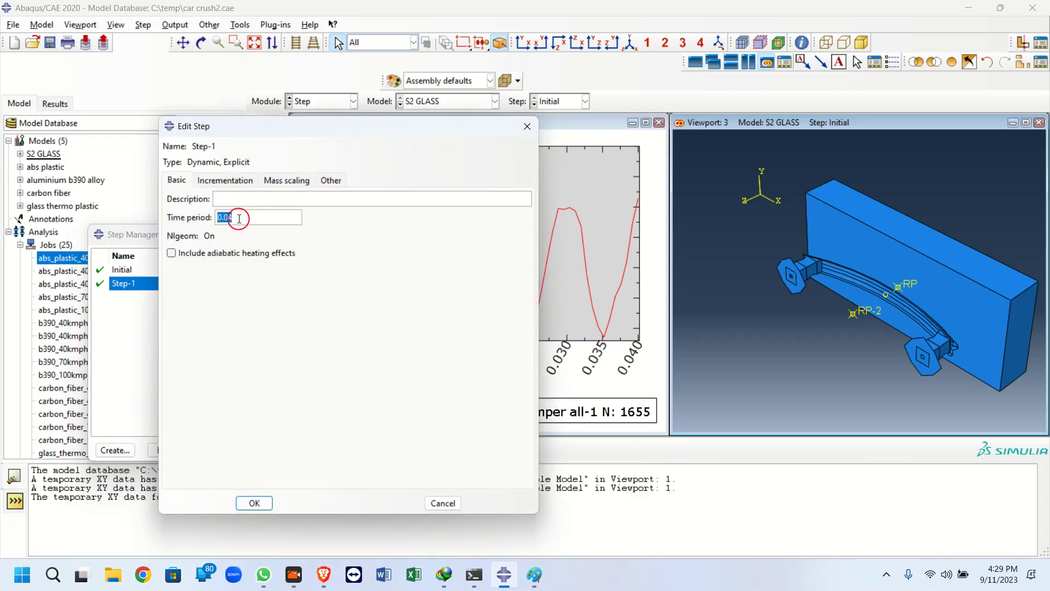
{"action": "left_click", "coordinate": [225, 181]}
{"action": "left_click", "coordinate": [175, 183]}
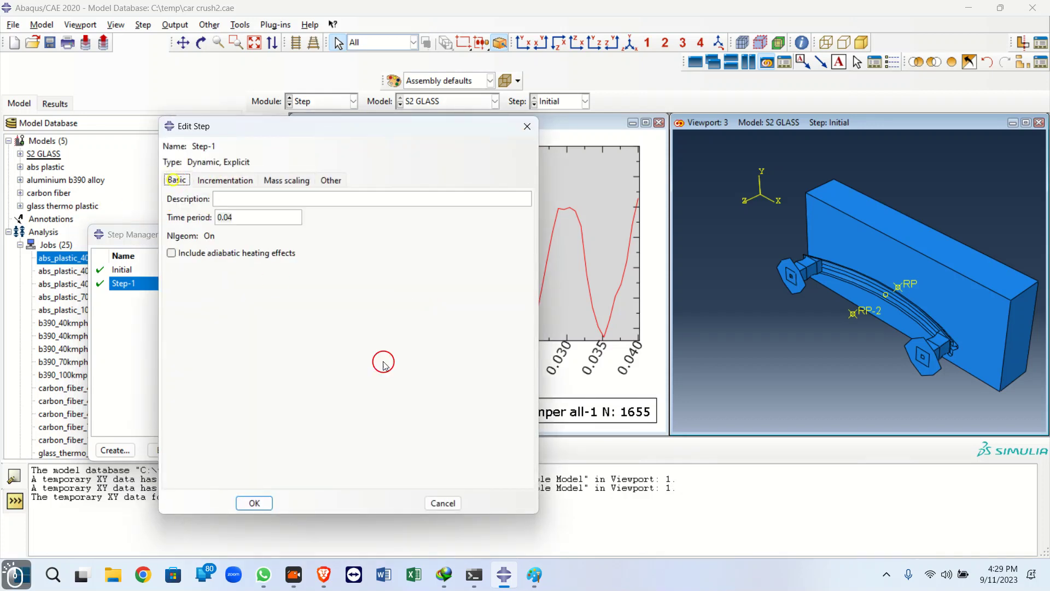
{"action": "left_click", "coordinate": [442, 503]}
Switch to the Interaction module to display the MPC constraints
{"action": "left_click", "coordinate": [323, 101]}
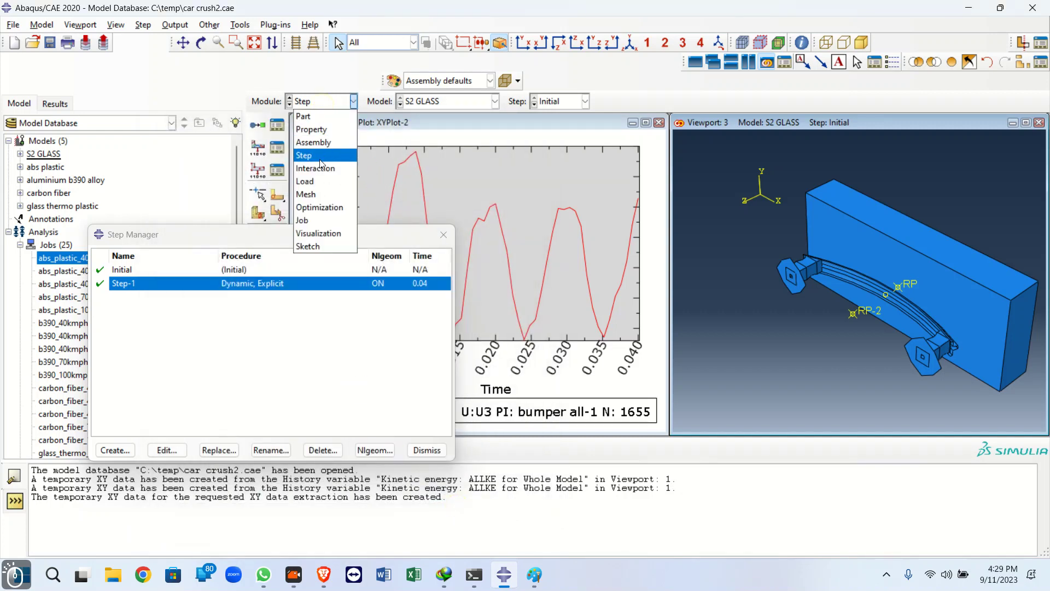
{"action": "left_click", "coordinate": [320, 154]}
{"action": "left_click", "coordinate": [322, 101]}
{"action": "left_click", "coordinate": [323, 169]}
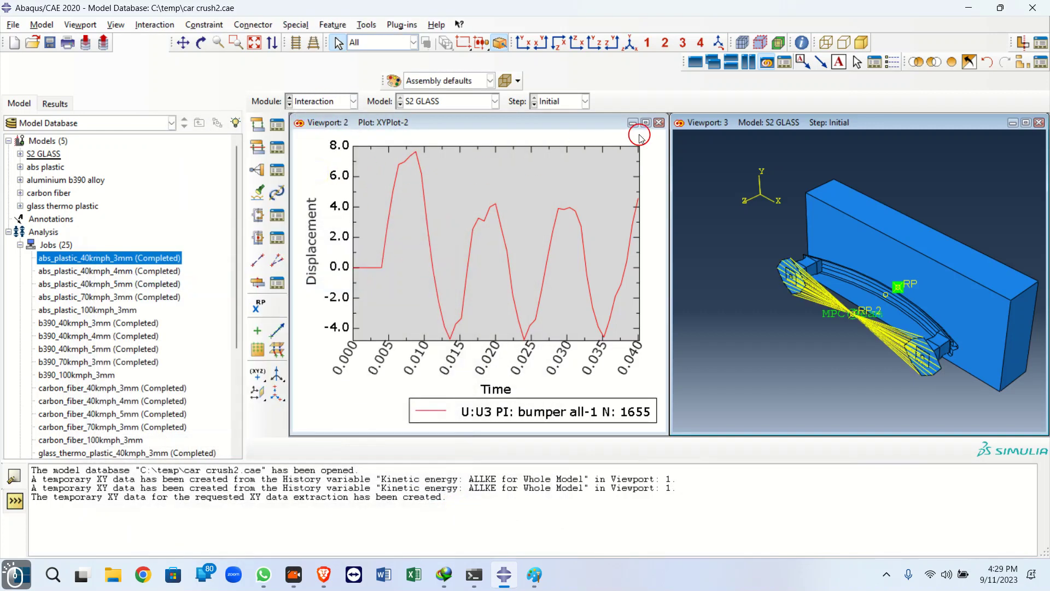
Close the U3 plot viewport, maximize the model viewport, and rotate/zoom onto the end plate's MPC lines
{"action": "left_click", "coordinate": [660, 124]}
{"action": "double_click", "coordinate": [697, 122]}
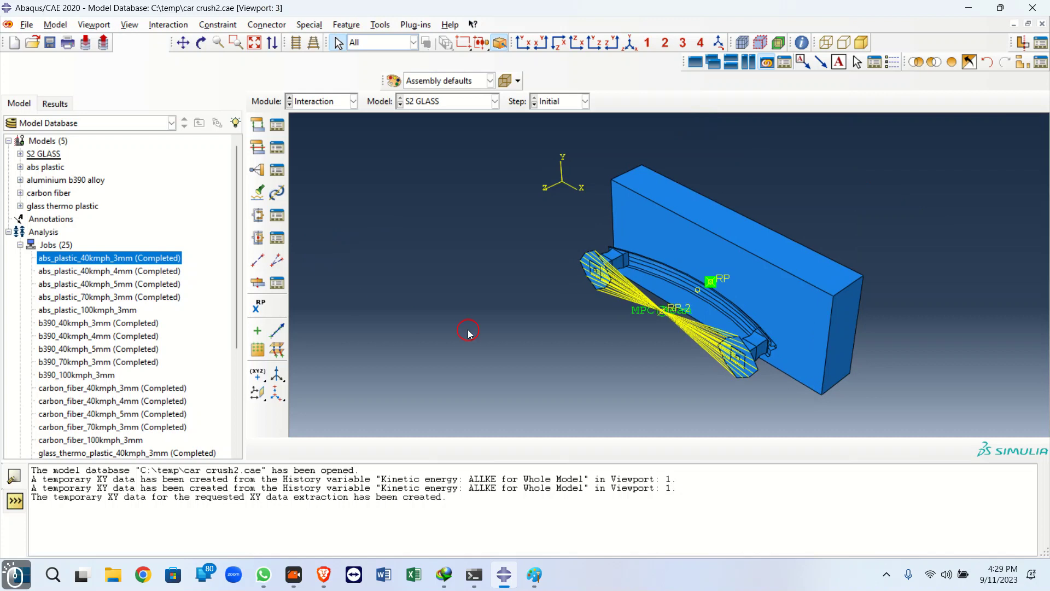
{"action": "left_click", "coordinate": [201, 43]}
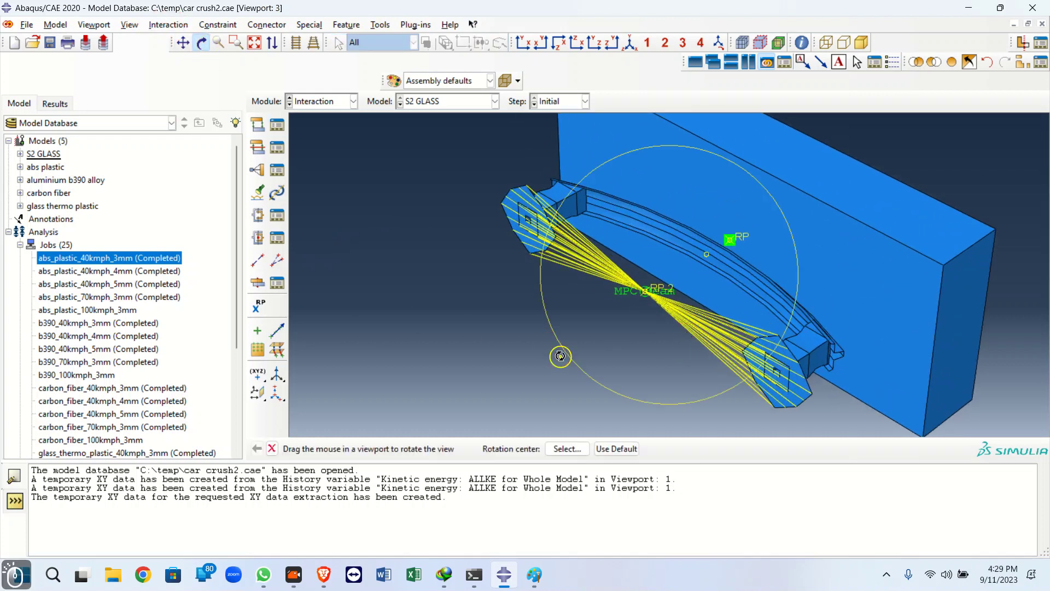
{"action": "left_click_drag", "start_coordinate": [559, 357], "coordinate": [592, 283]}
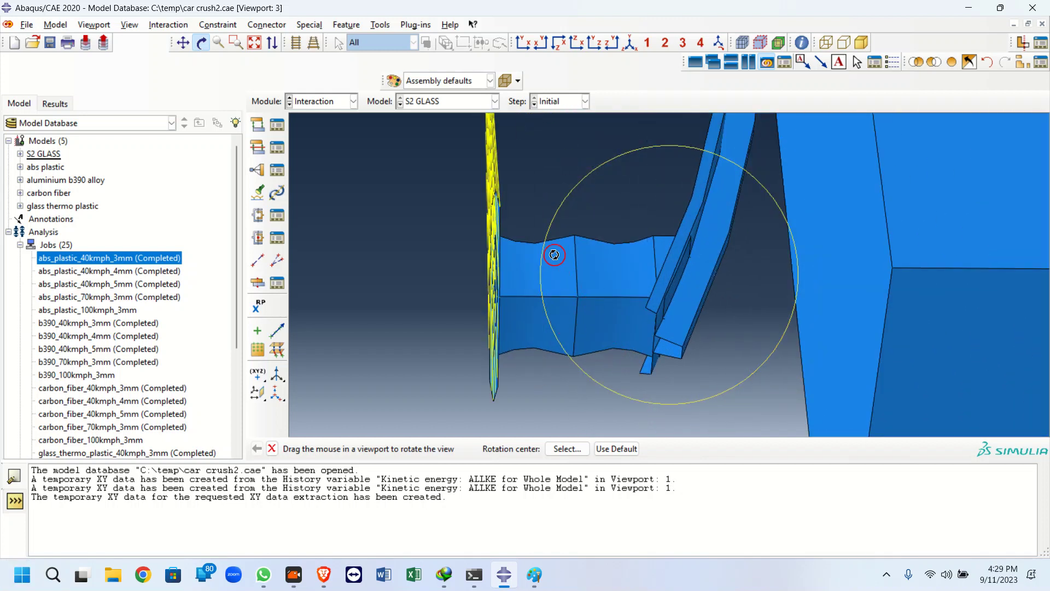
{"action": "left_click_drag", "start_coordinate": [606, 300], "coordinate": [372, 194]}
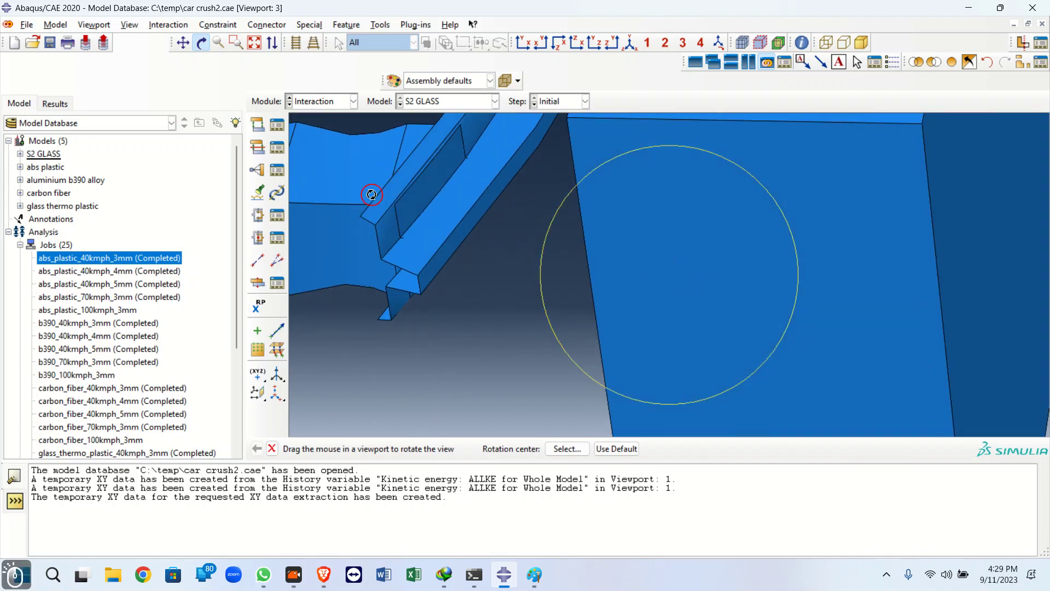
{"action": "left_click_drag", "start_coordinate": [423, 173], "coordinate": [642, 339]}
{"action": "scroll", "coordinate": [626, 270], "scroll_direction": "up", "scroll_amount": 8}
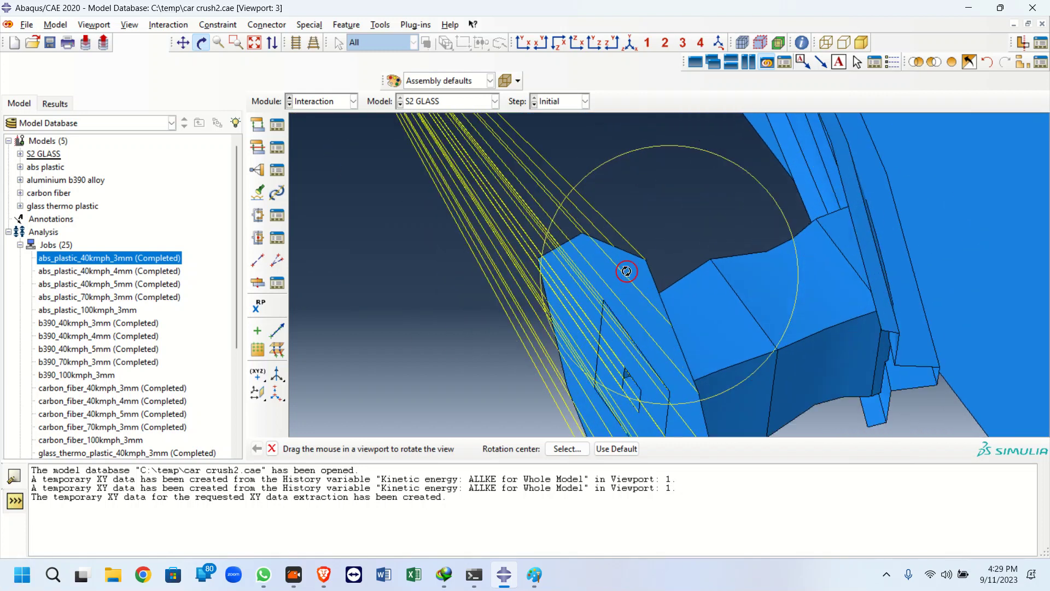
{"action": "left_click_drag", "start_coordinate": [509, 254], "coordinate": [809, 252]}
{"action": "left_click", "coordinate": [323, 101]}
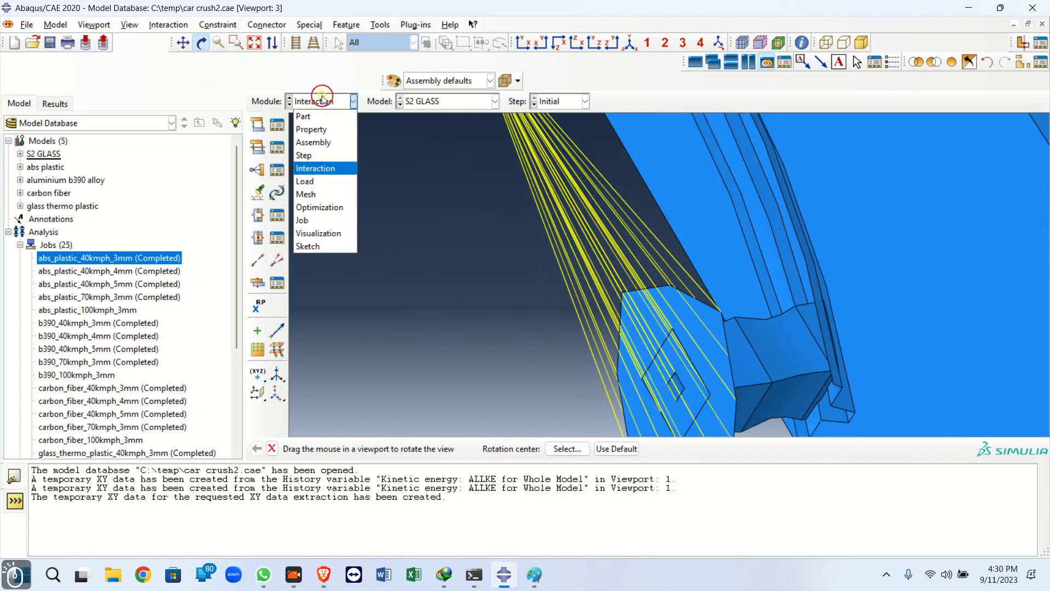
{"action": "left_click", "coordinate": [328, 146]}
{"action": "left_click_drag", "start_coordinate": [657, 243], "coordinate": [603, 326]}
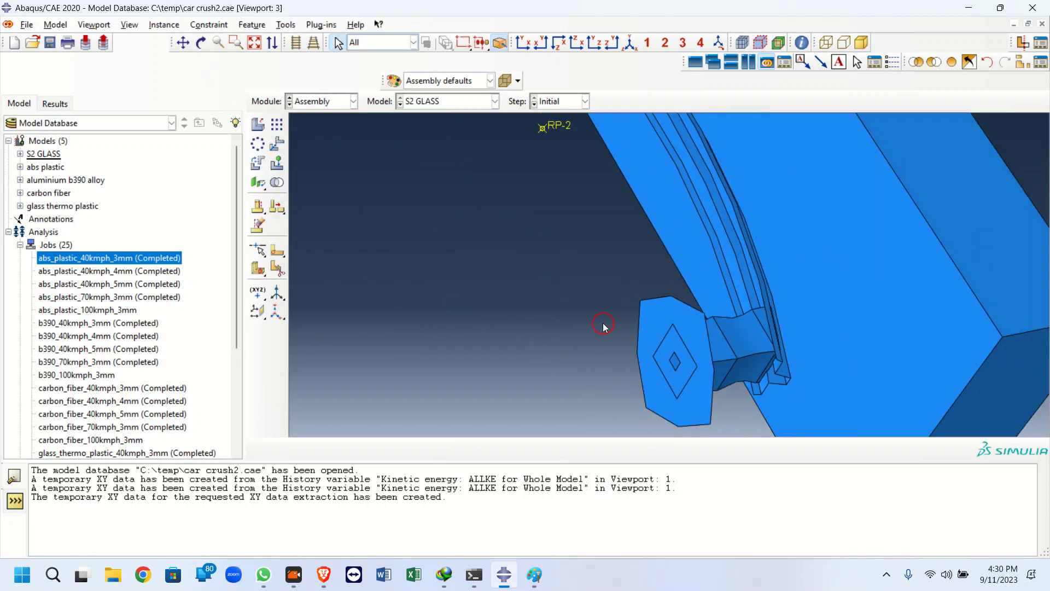
{"action": "left_click", "coordinate": [196, 41]}
{"action": "left_click_drag", "start_coordinate": [815, 305], "coordinate": [319, 225]}
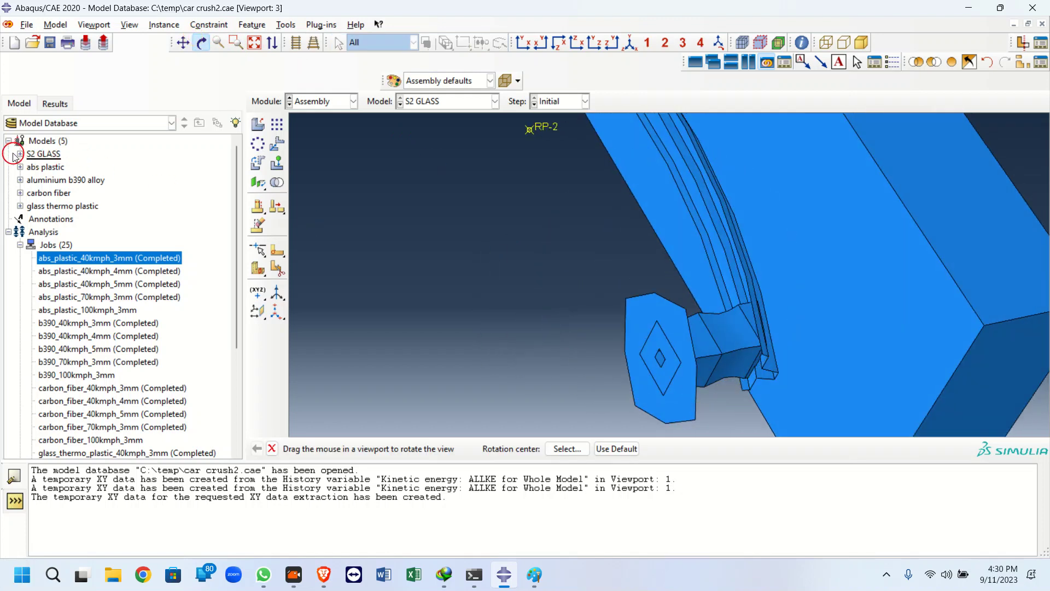
{"action": "left_click", "coordinate": [14, 155]}
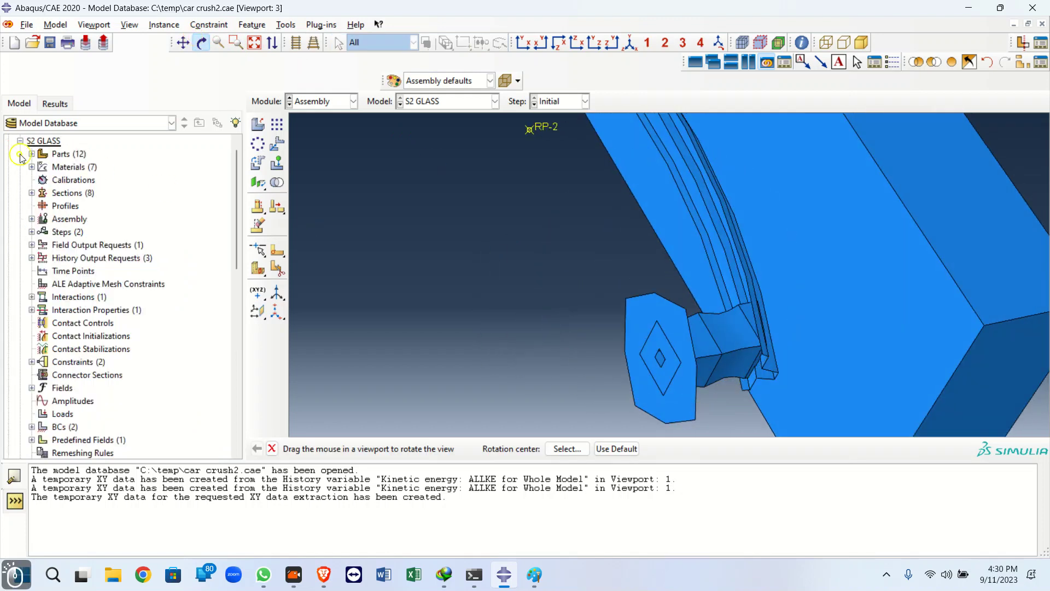
{"action": "left_click", "coordinate": [32, 220]}
{"action": "left_click", "coordinate": [43, 232]}
{"action": "right_click", "coordinate": [70, 246]}
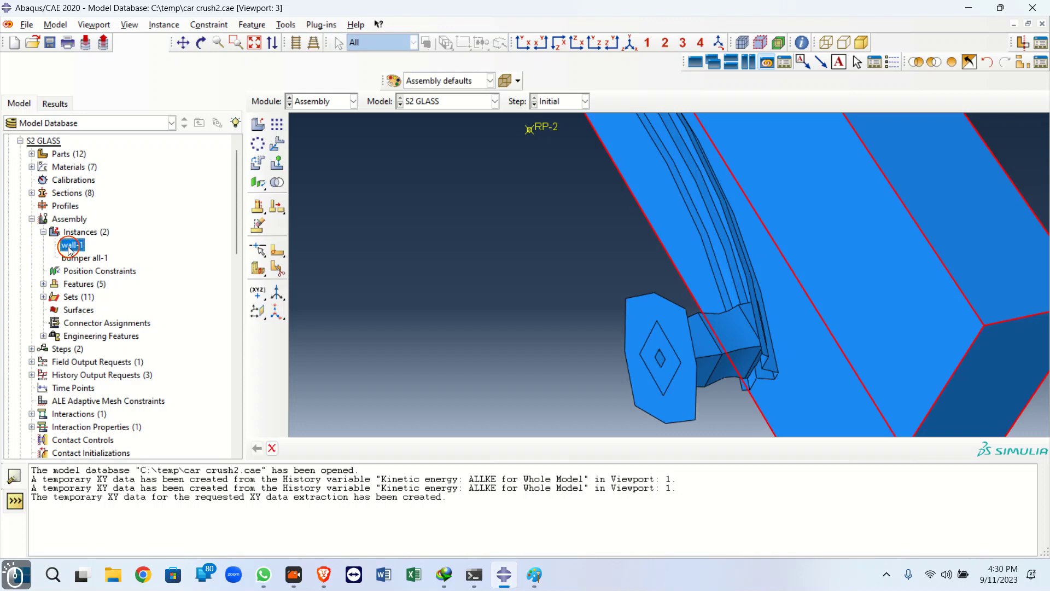
{"action": "left_click", "coordinate": [101, 298]}
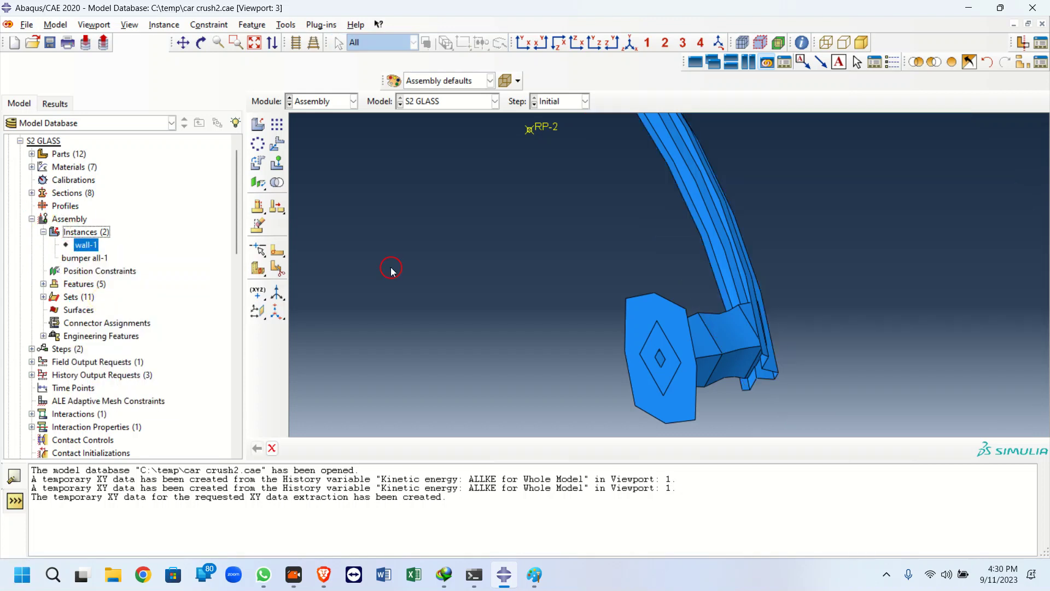
{"action": "left_click_drag", "start_coordinate": [614, 327], "coordinate": [666, 383], "text": "ctrl+alt"}
{"action": "left_click", "coordinate": [200, 42]}
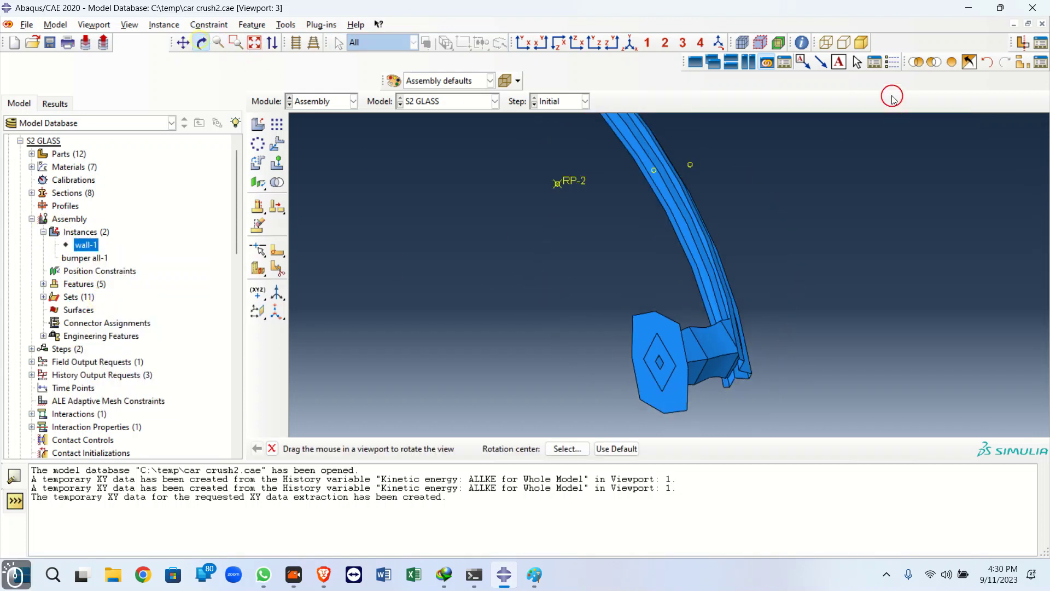
{"action": "left_click", "coordinate": [454, 81]}
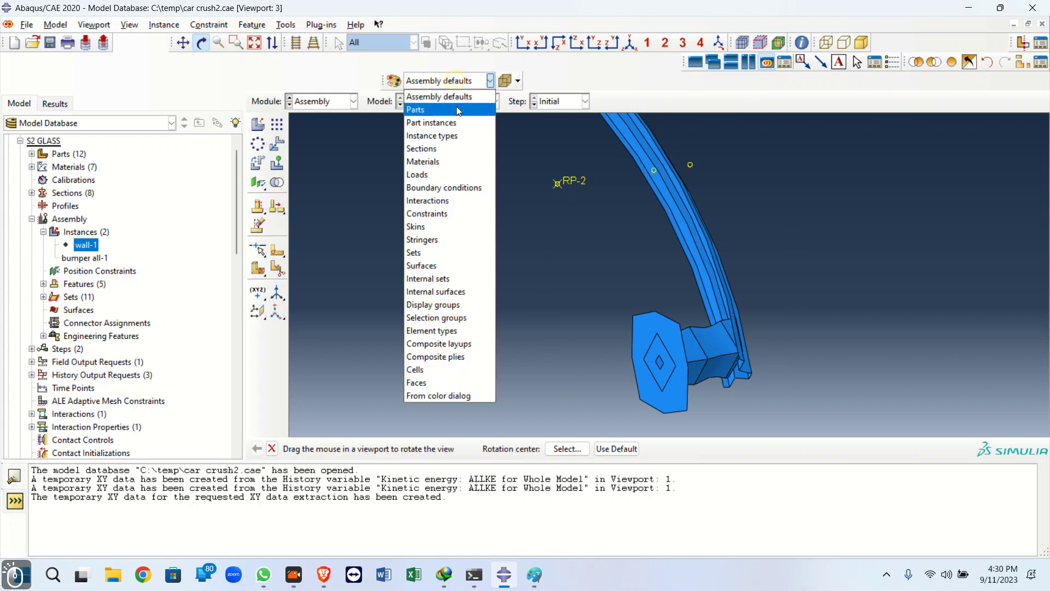
{"action": "left_click", "coordinate": [448, 158]}
{"action": "left_click_drag", "start_coordinate": [561, 306], "coordinate": [452, 197]}
{"action": "left_click", "coordinate": [218, 42]}
{"action": "left_click_drag", "start_coordinate": [549, 182], "coordinate": [514, 139]}
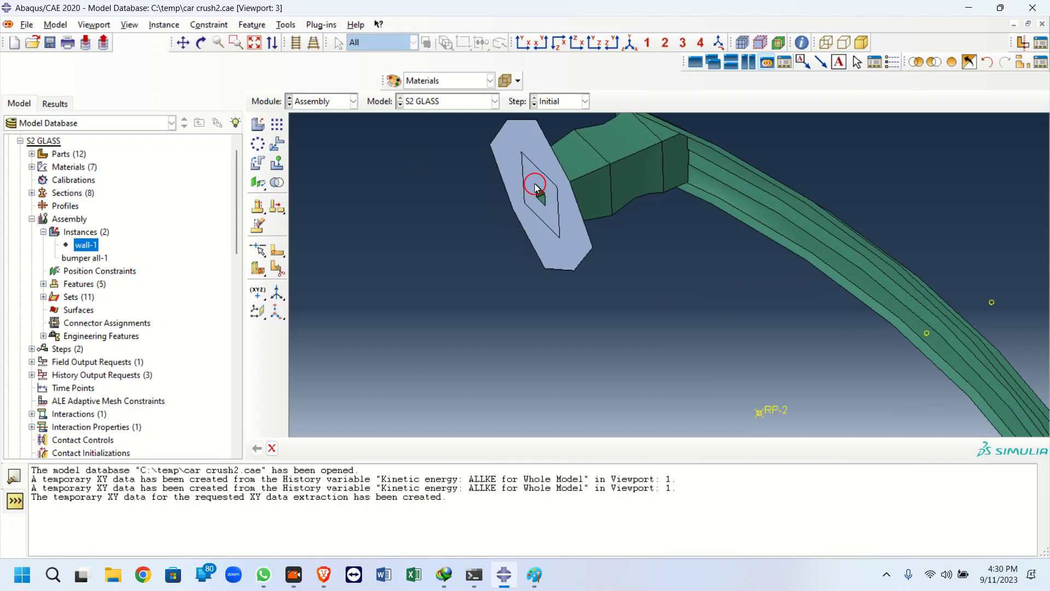
{"action": "left_click_drag", "start_coordinate": [501, 164], "coordinate": [690, 336]}
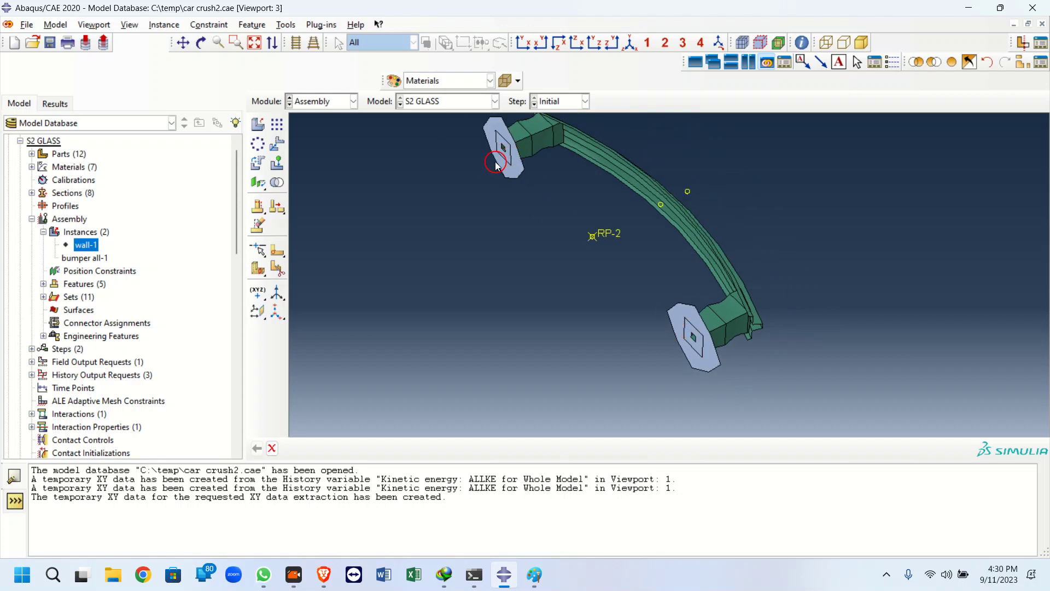
{"action": "left_click_drag", "start_coordinate": [572, 244], "coordinate": [364, 144]}
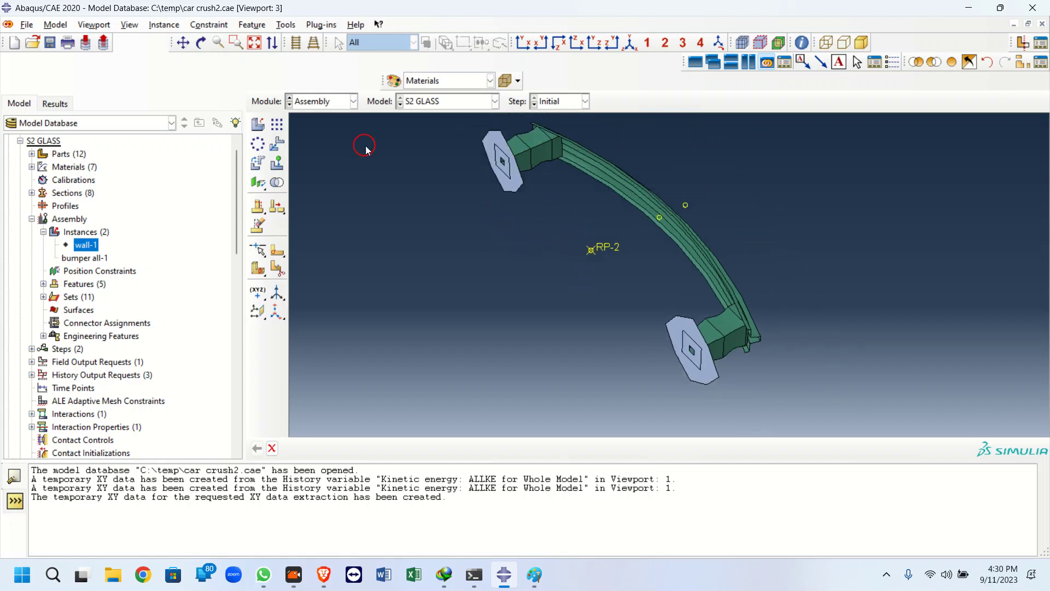
{"action": "left_click", "coordinate": [323, 101]}
Switch to the Interaction module and open Constraint-2 from the Constraint Manager
{"action": "left_click", "coordinate": [319, 172]}
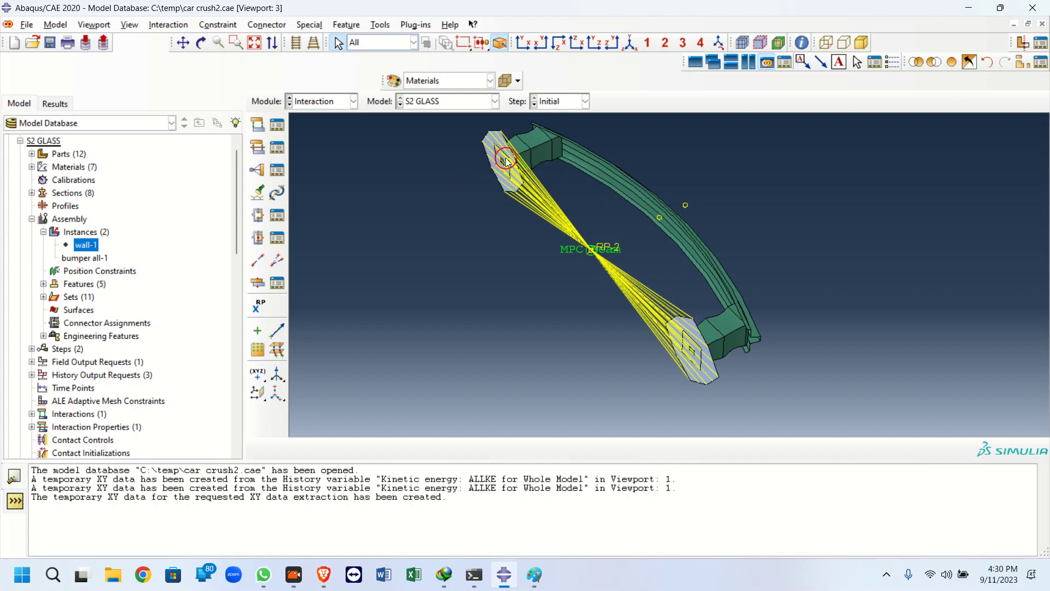
{"action": "scroll", "coordinate": [493, 153], "scroll_direction": "up", "scroll_amount": 5}
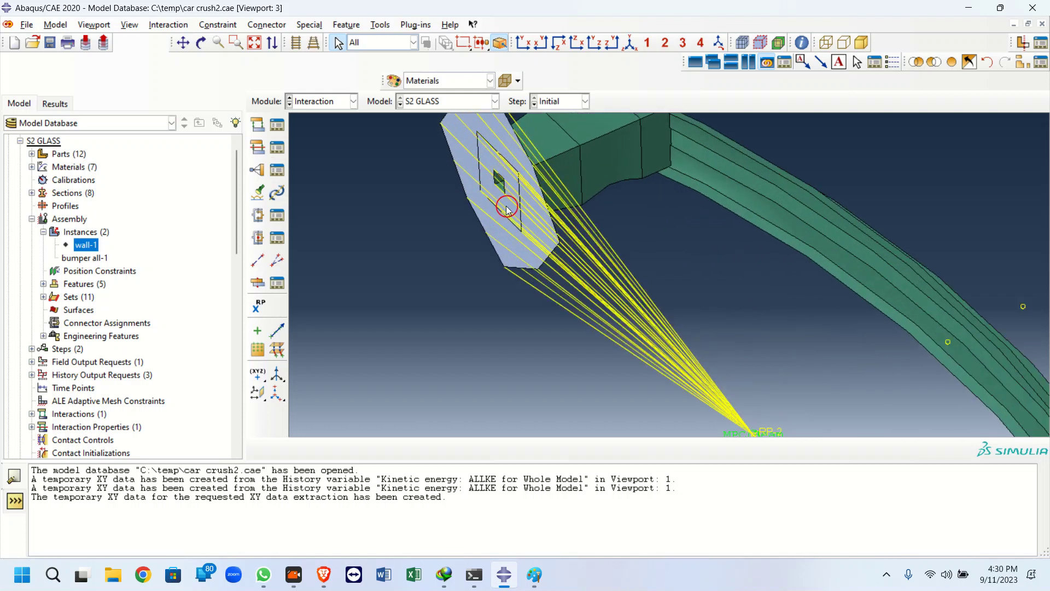
{"action": "scroll", "coordinate": [508, 210], "scroll_direction": "down", "scroll_amount": 5}
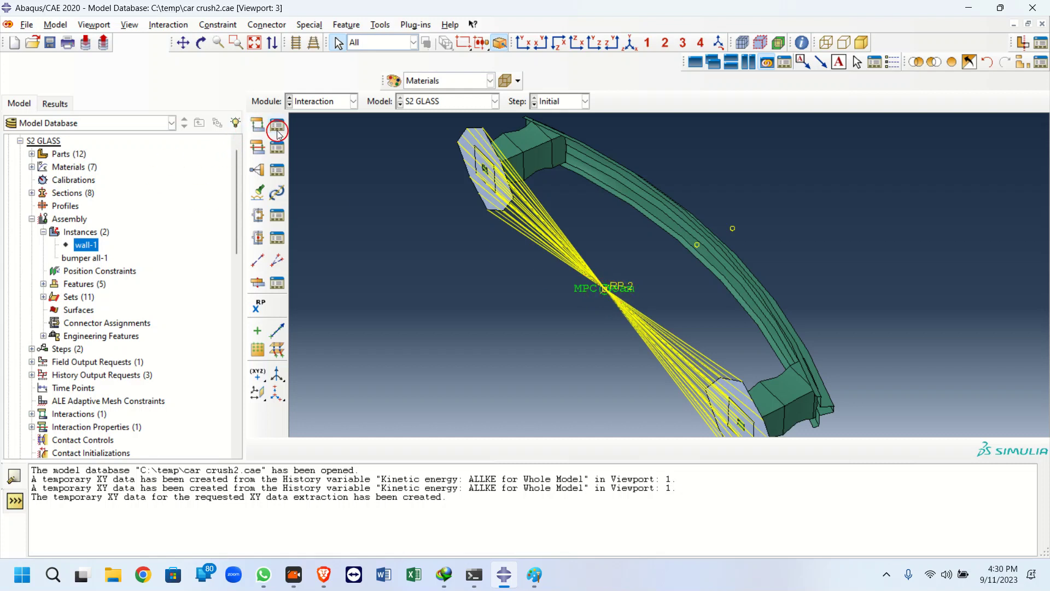
{"action": "left_click", "coordinate": [277, 170]}
{"action": "double_click", "coordinate": [161, 224]}
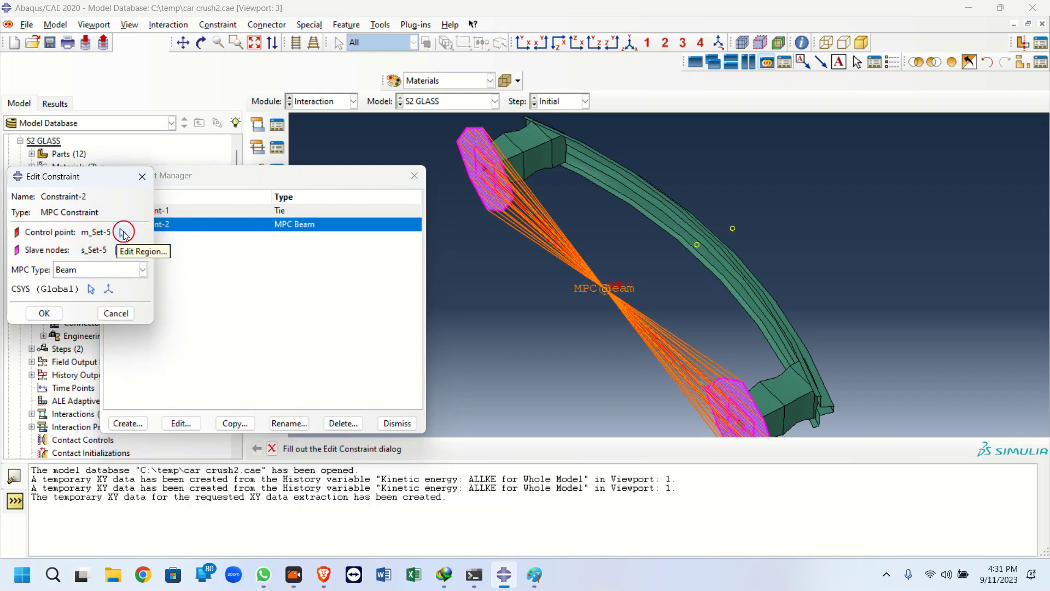
{"action": "scroll", "coordinate": [617, 289], "scroll_direction": "up", "scroll_amount": 4}
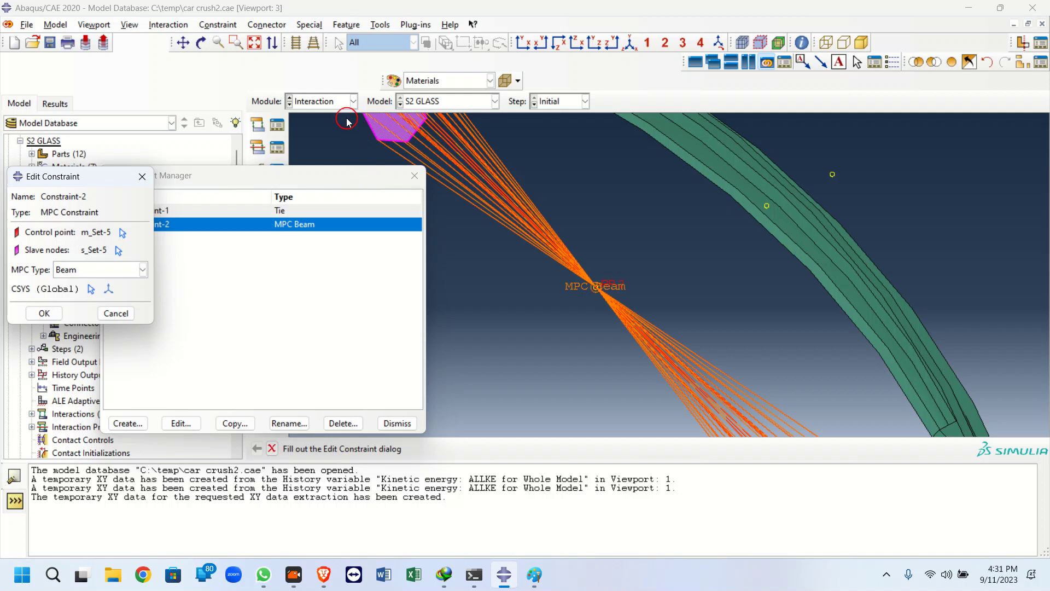
{"action": "left_click_drag", "start_coordinate": [317, 179], "coordinate": [334, 412]}
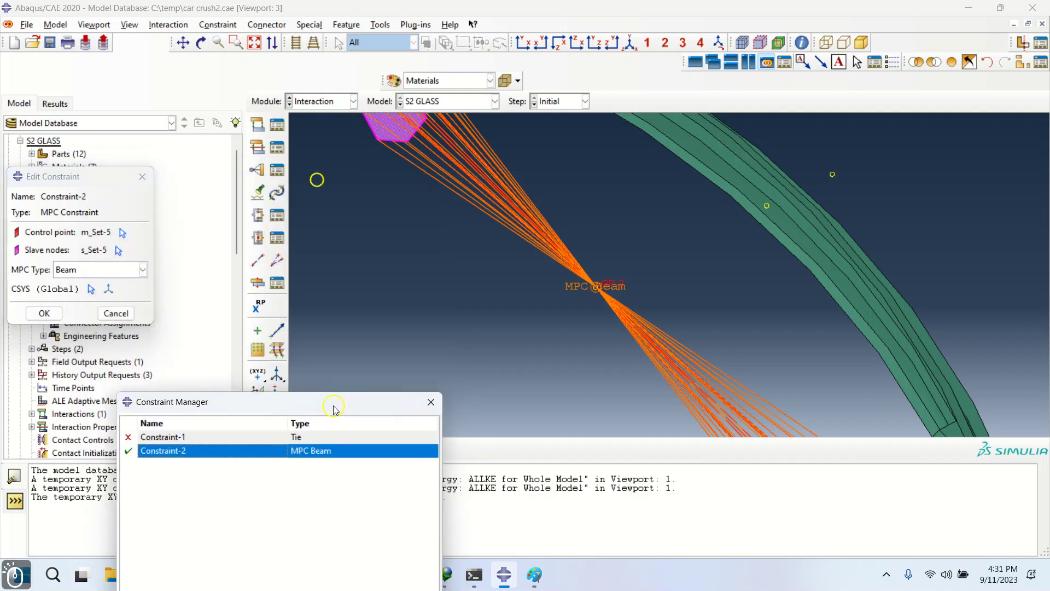
Re-pick RP-2 as the MPC Beam control point, then cancel the slave-node selection
{"action": "left_click", "coordinate": [261, 307]}
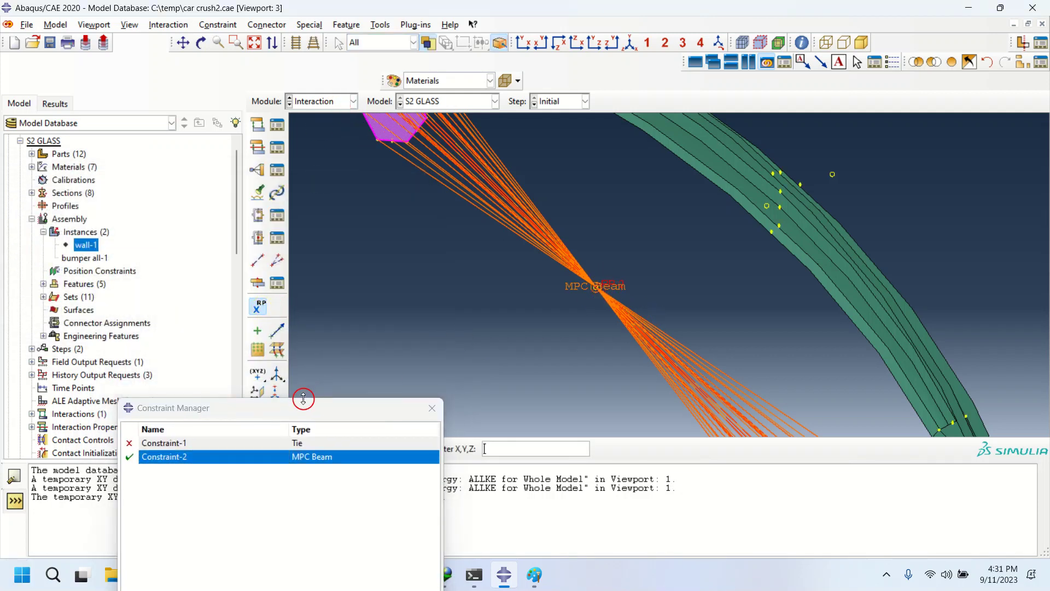
{"action": "left_click_drag", "start_coordinate": [303, 398], "coordinate": [317, 493]}
{"action": "left_click", "coordinate": [271, 448]}
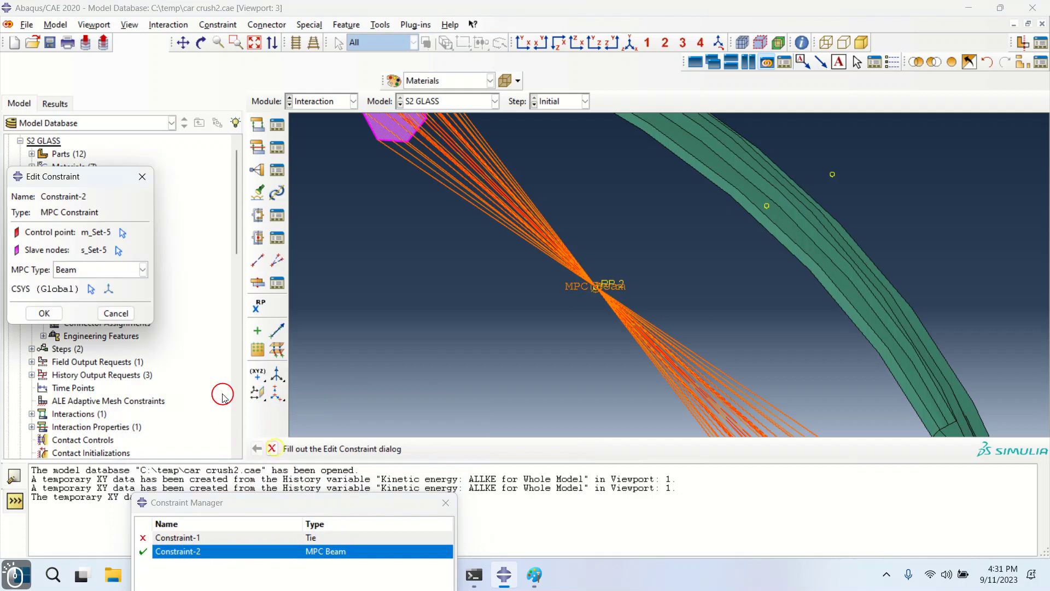
{"action": "left_click", "coordinate": [121, 233]}
{"action": "left_click", "coordinate": [616, 289]}
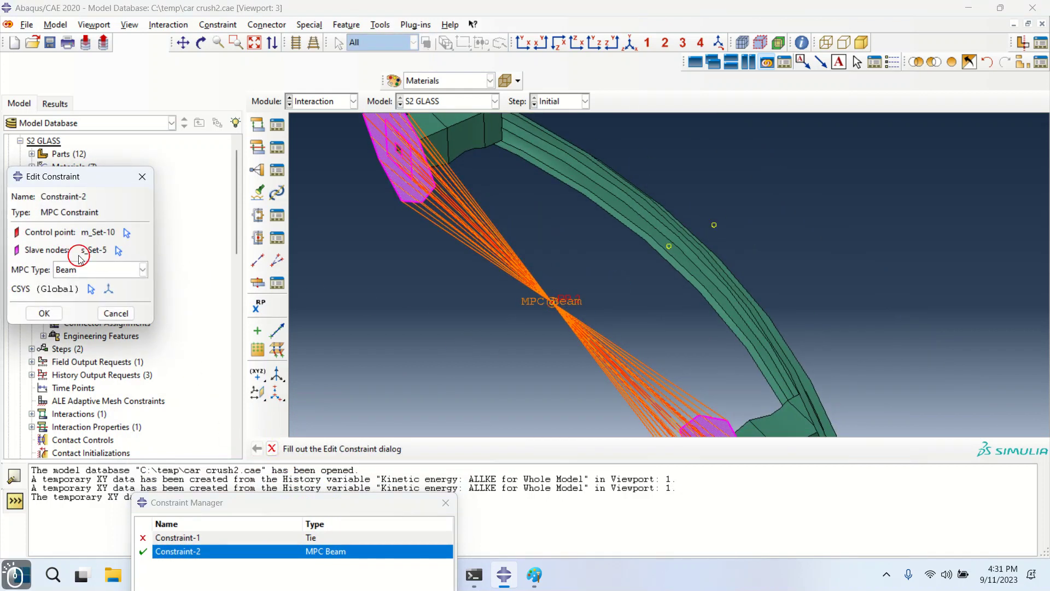
{"action": "left_click", "coordinate": [116, 248]}
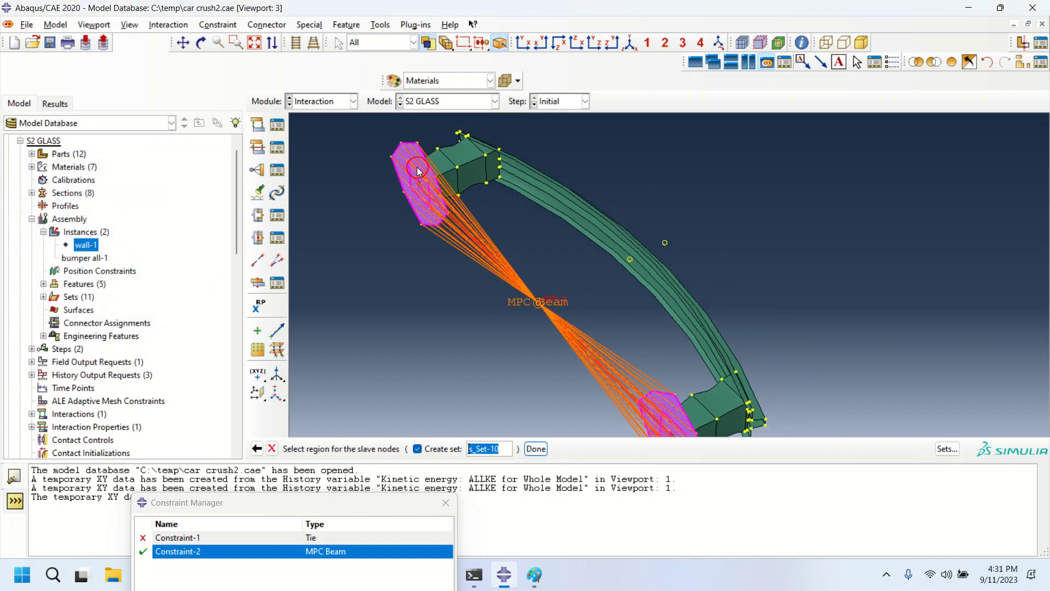
{"action": "scroll", "coordinate": [672, 417], "scroll_direction": "up", "scroll_amount": 3}
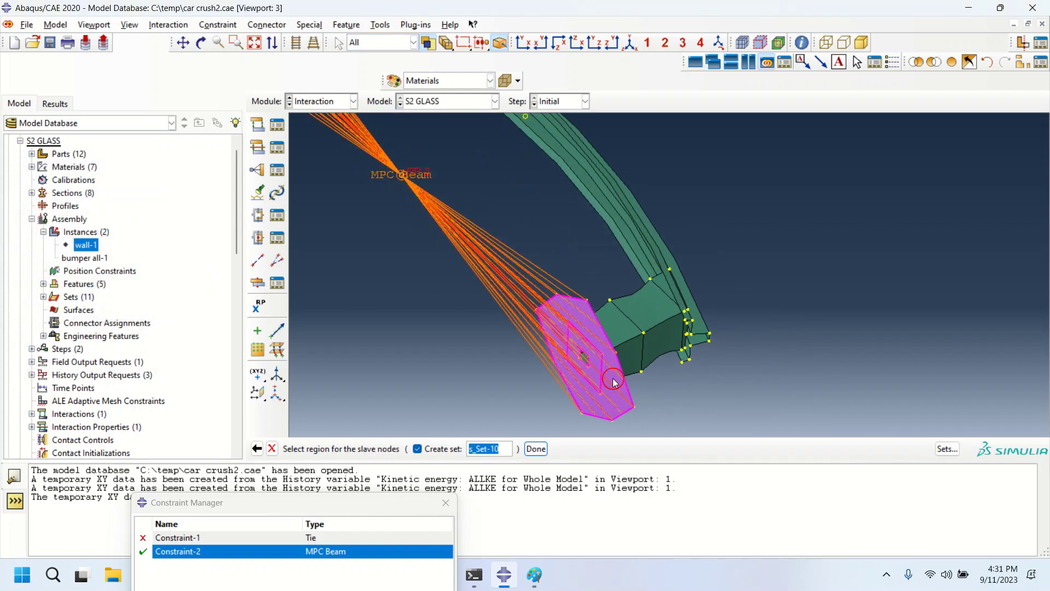
{"action": "left_click", "coordinate": [272, 448]}
{"action": "scroll", "coordinate": [587, 356], "scroll_direction": "down", "scroll_amount": 1}
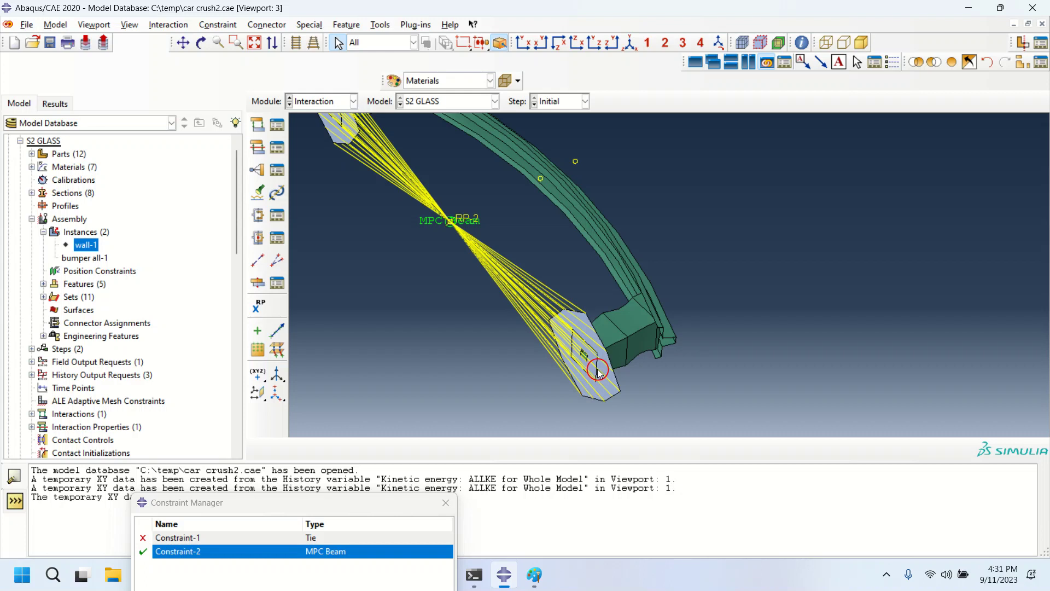
{"action": "scroll", "coordinate": [590, 372], "scroll_direction": "down", "scroll_amount": 1}
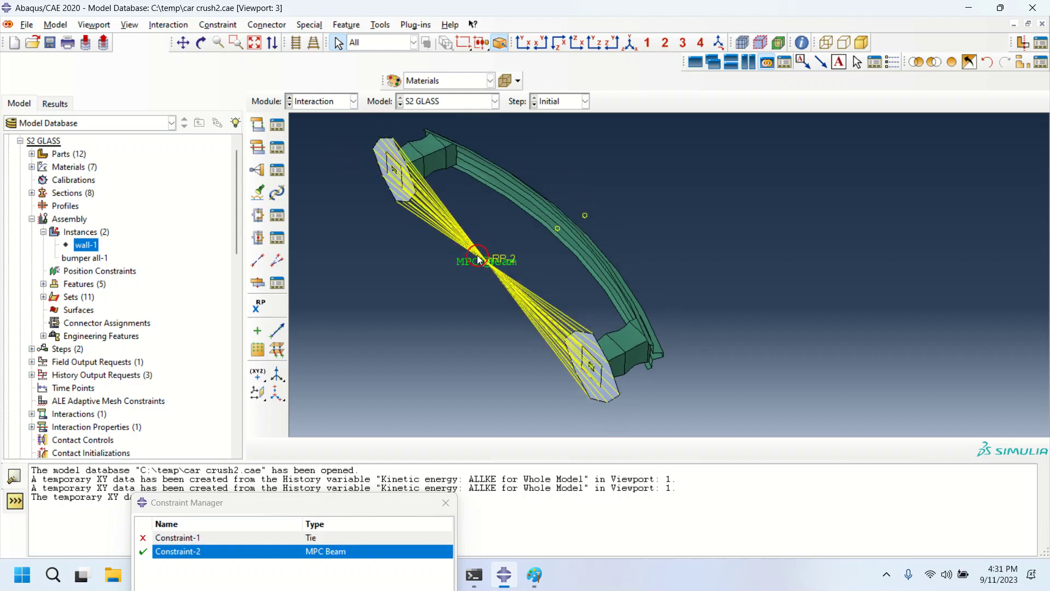
Review the Int-1 general contact interaction settings
{"action": "left_click", "coordinate": [277, 126]}
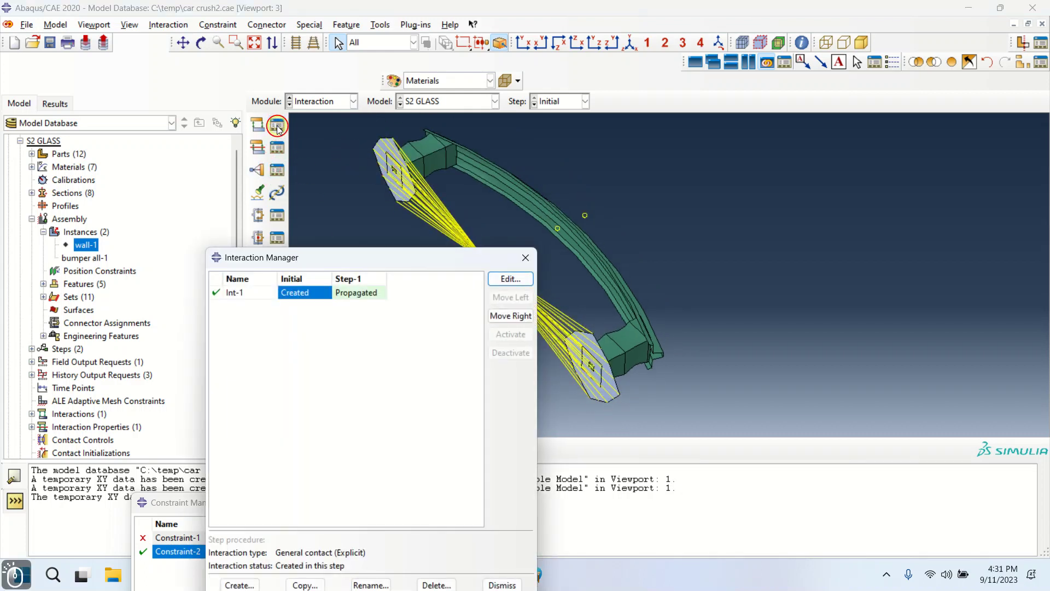
{"action": "left_click", "coordinate": [511, 278]}
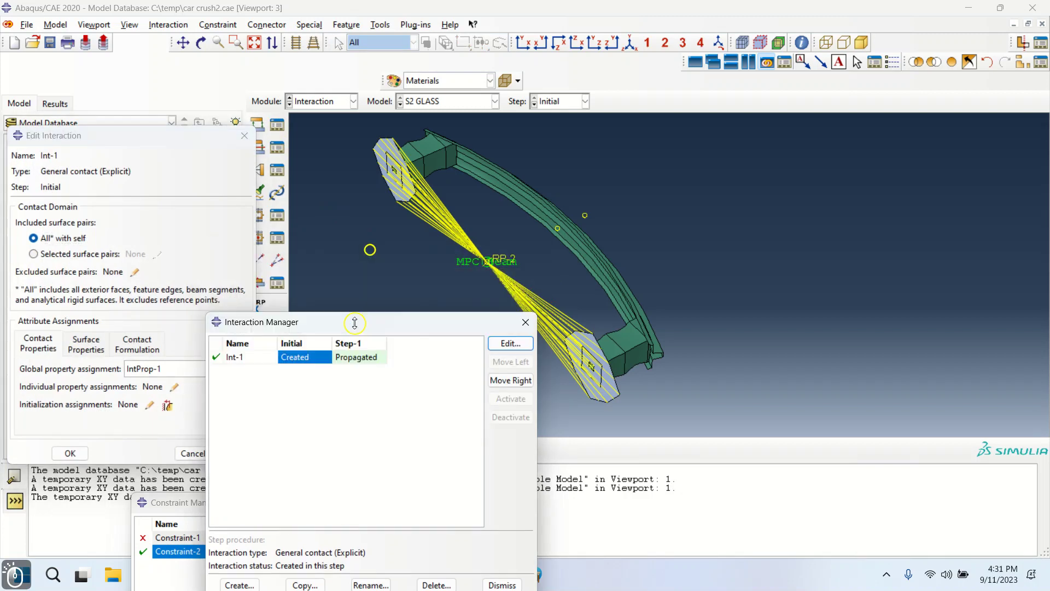
{"action": "left_click_drag", "start_coordinate": [355, 252], "coordinate": [355, 322]}
{"action": "left_click_drag", "start_coordinate": [203, 135], "coordinate": [254, 106]}
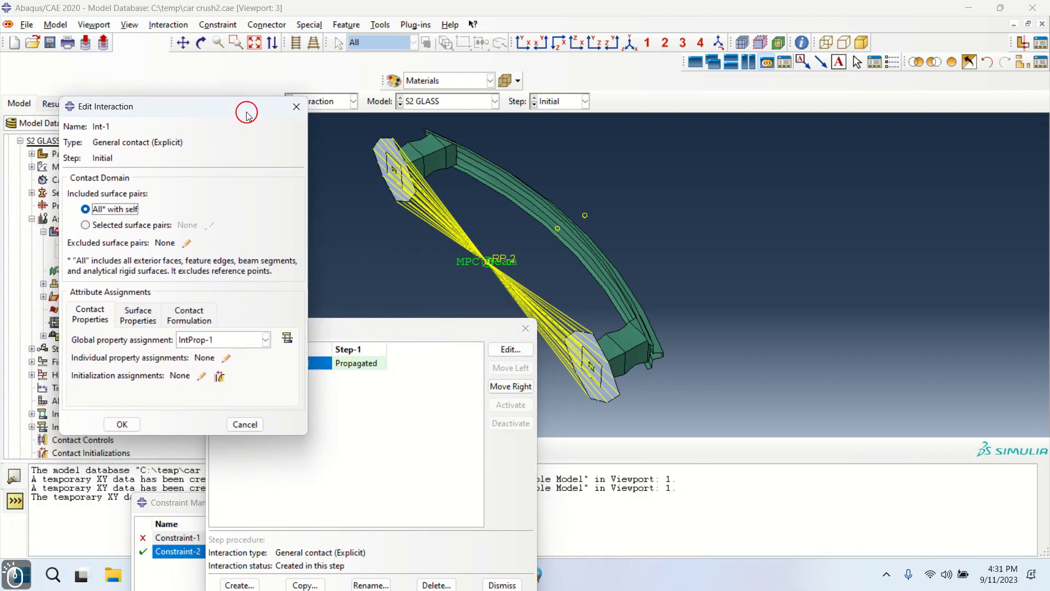
{"action": "left_click", "coordinate": [296, 106]}
Inspect IntProp-1's tangential friction and hard normal contact behavior
{"action": "left_click", "coordinate": [277, 146]}
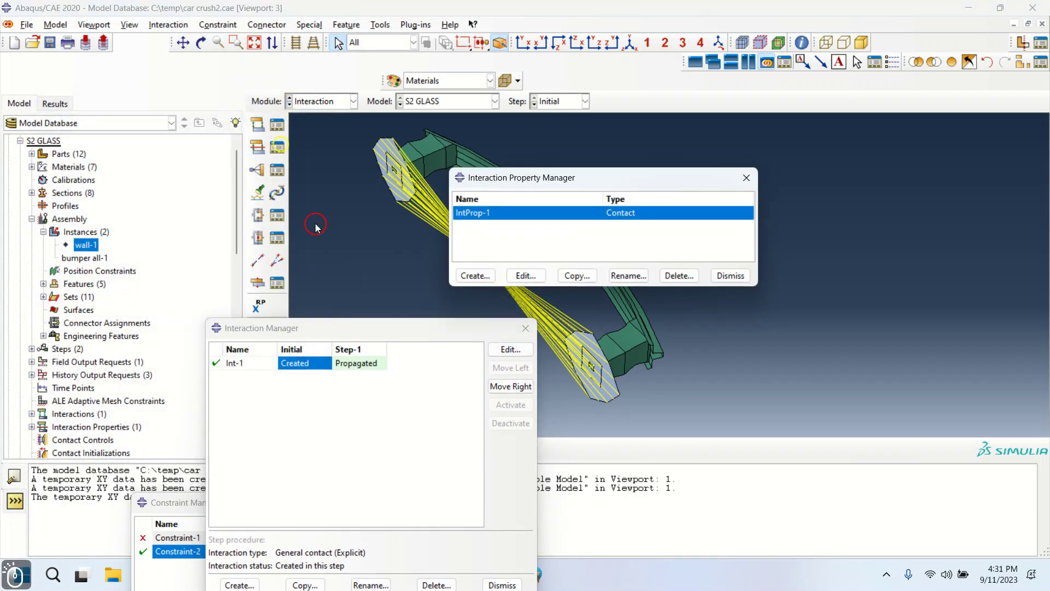
{"action": "double_click", "coordinate": [499, 219]}
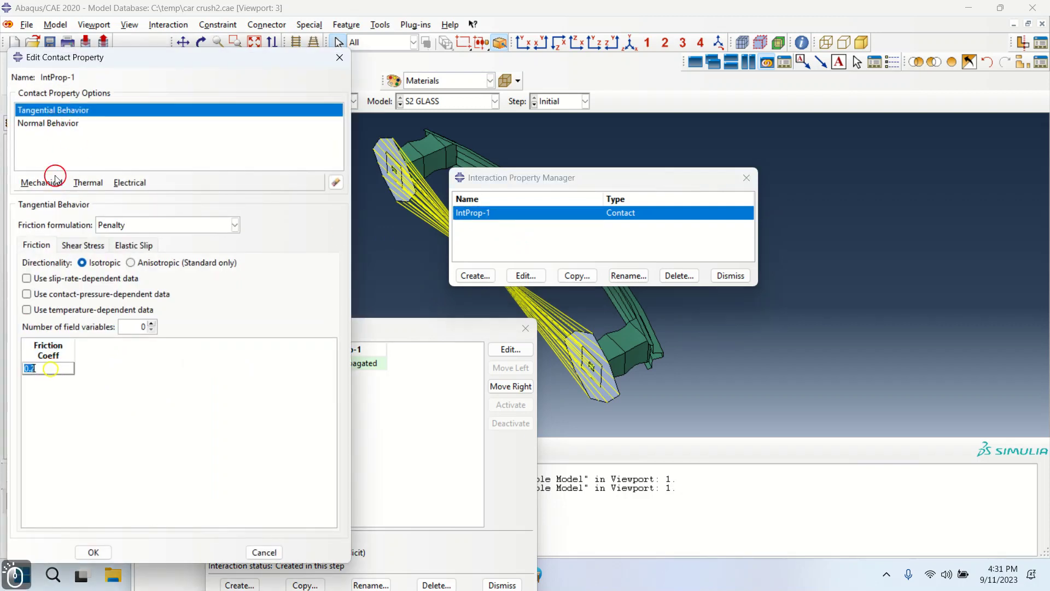
{"action": "left_click", "coordinate": [61, 124]}
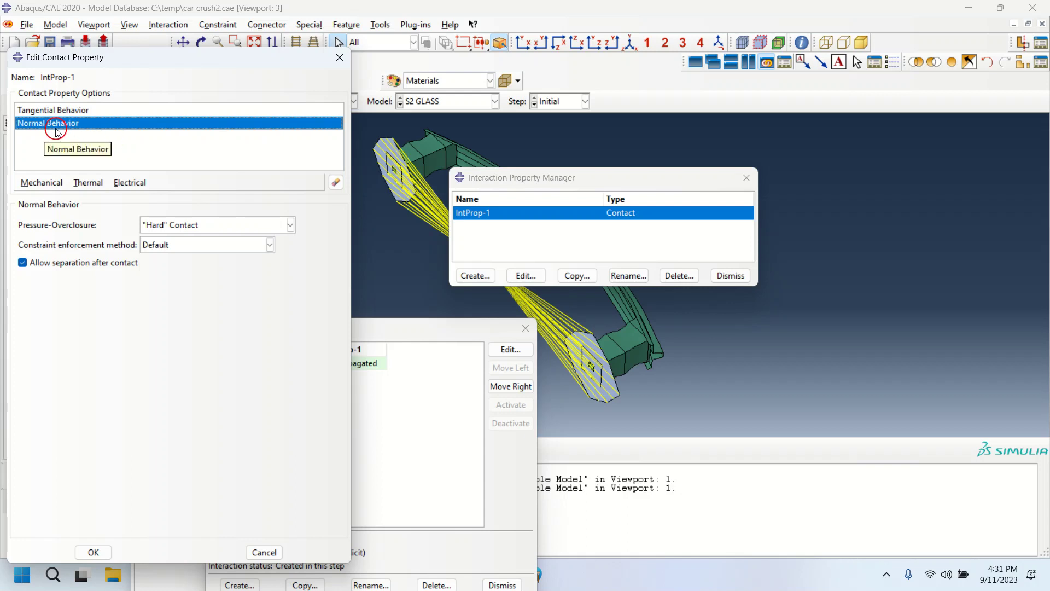
{"action": "left_click", "coordinate": [52, 109]}
{"action": "left_click", "coordinate": [340, 58]}
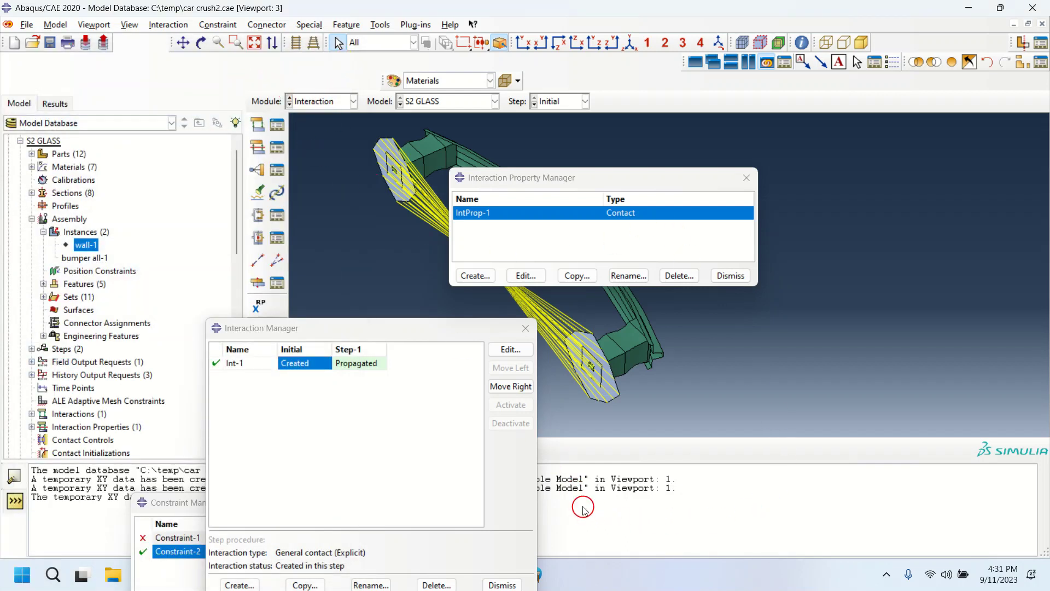
Switch to the Property module and open the abs plastic material definition
{"action": "left_click", "coordinate": [352, 101]}
{"action": "left_click", "coordinate": [311, 125]}
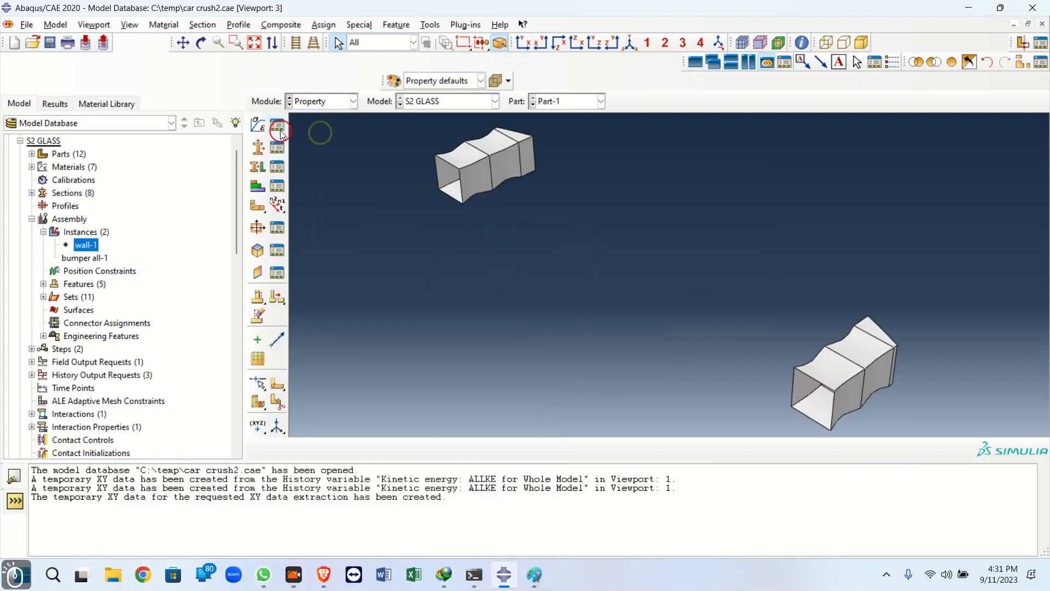
{"action": "left_click", "coordinate": [277, 126]}
{"action": "left_click", "coordinate": [189, 113]}
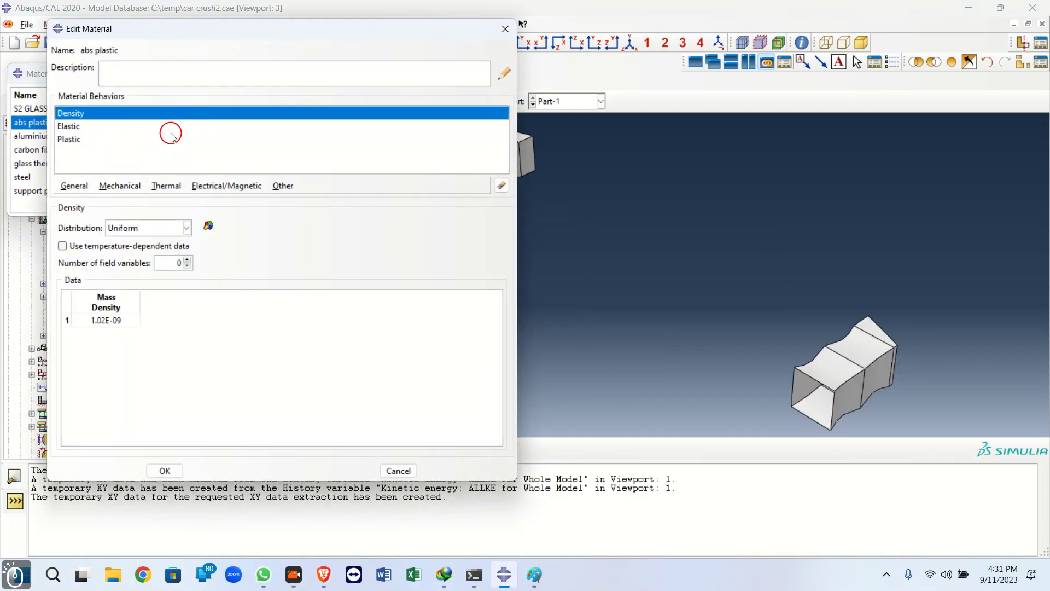